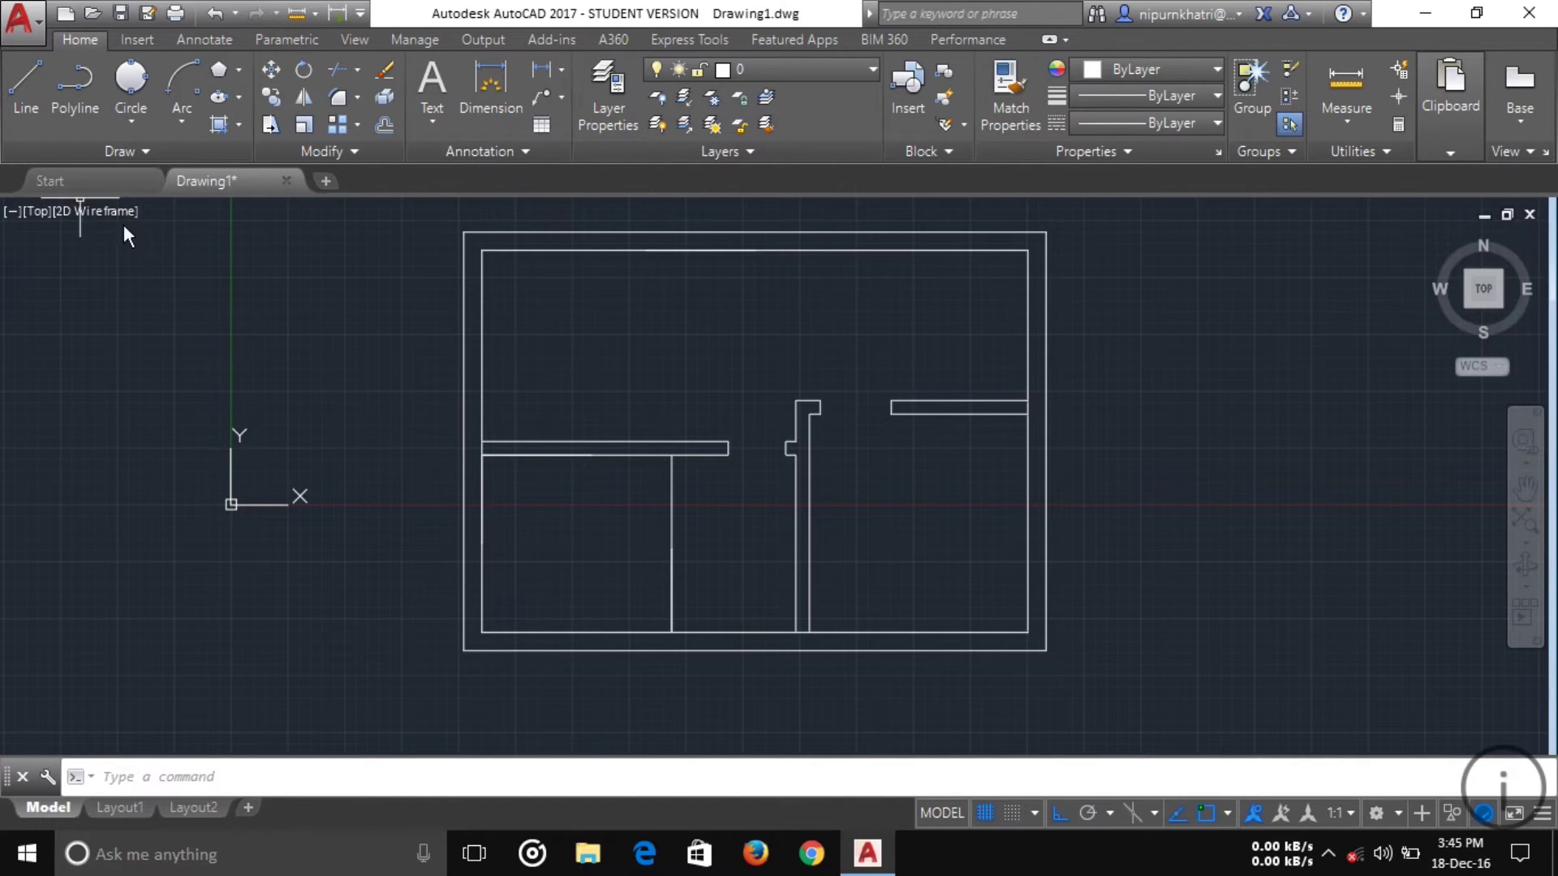
Draw a vertical partition line from the inner top wall down to the horizontal wall in the plan's upper-left area.
{"action": "left_click", "coordinate": [28, 89]}
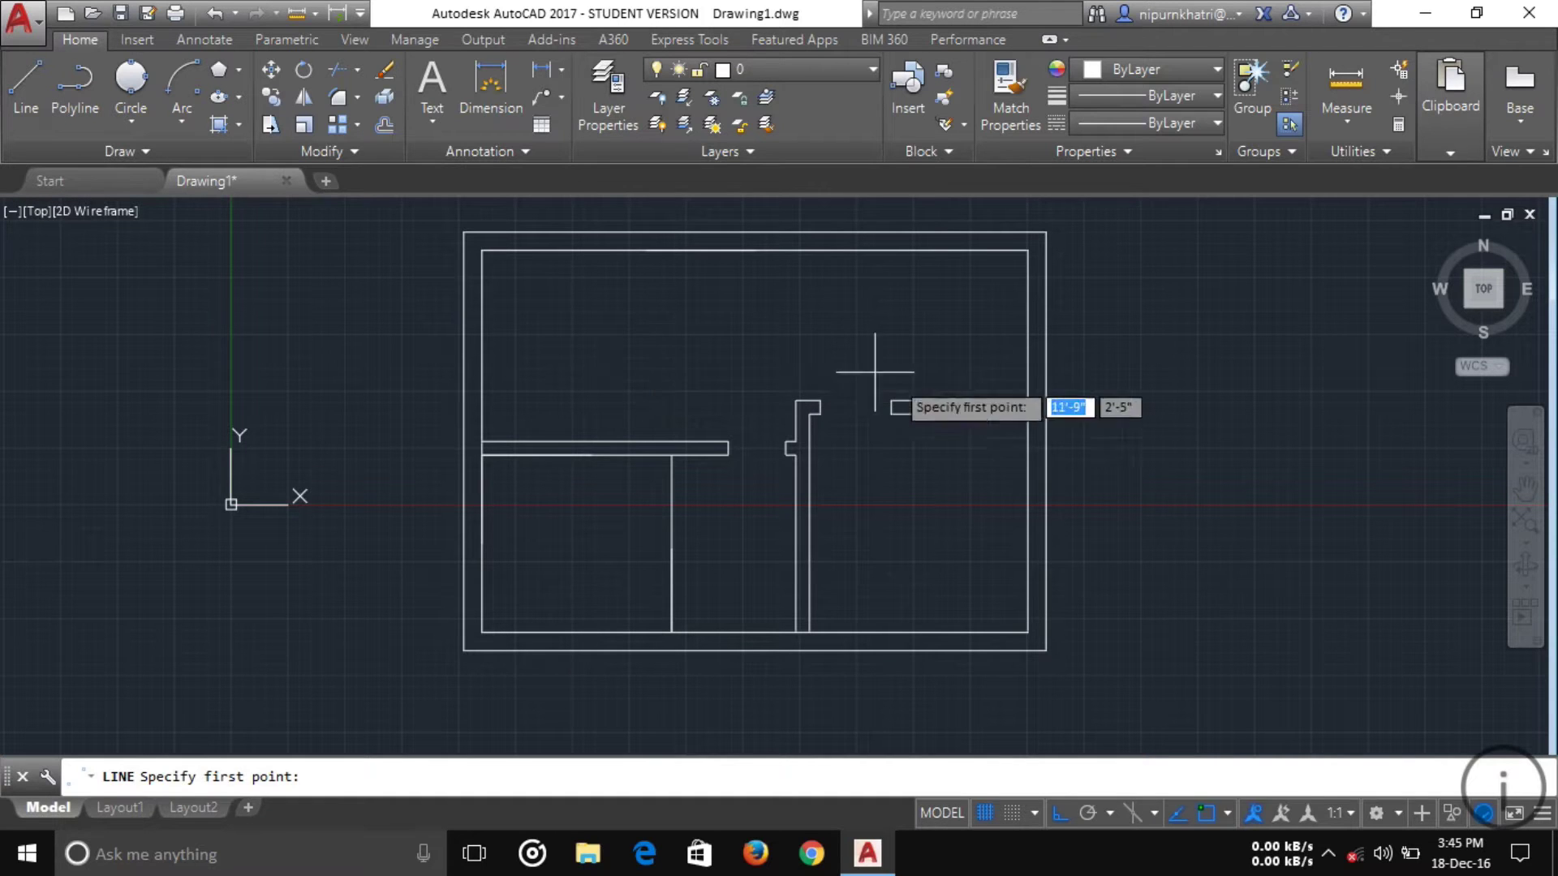
{"action": "left_click", "coordinate": [646, 250]}
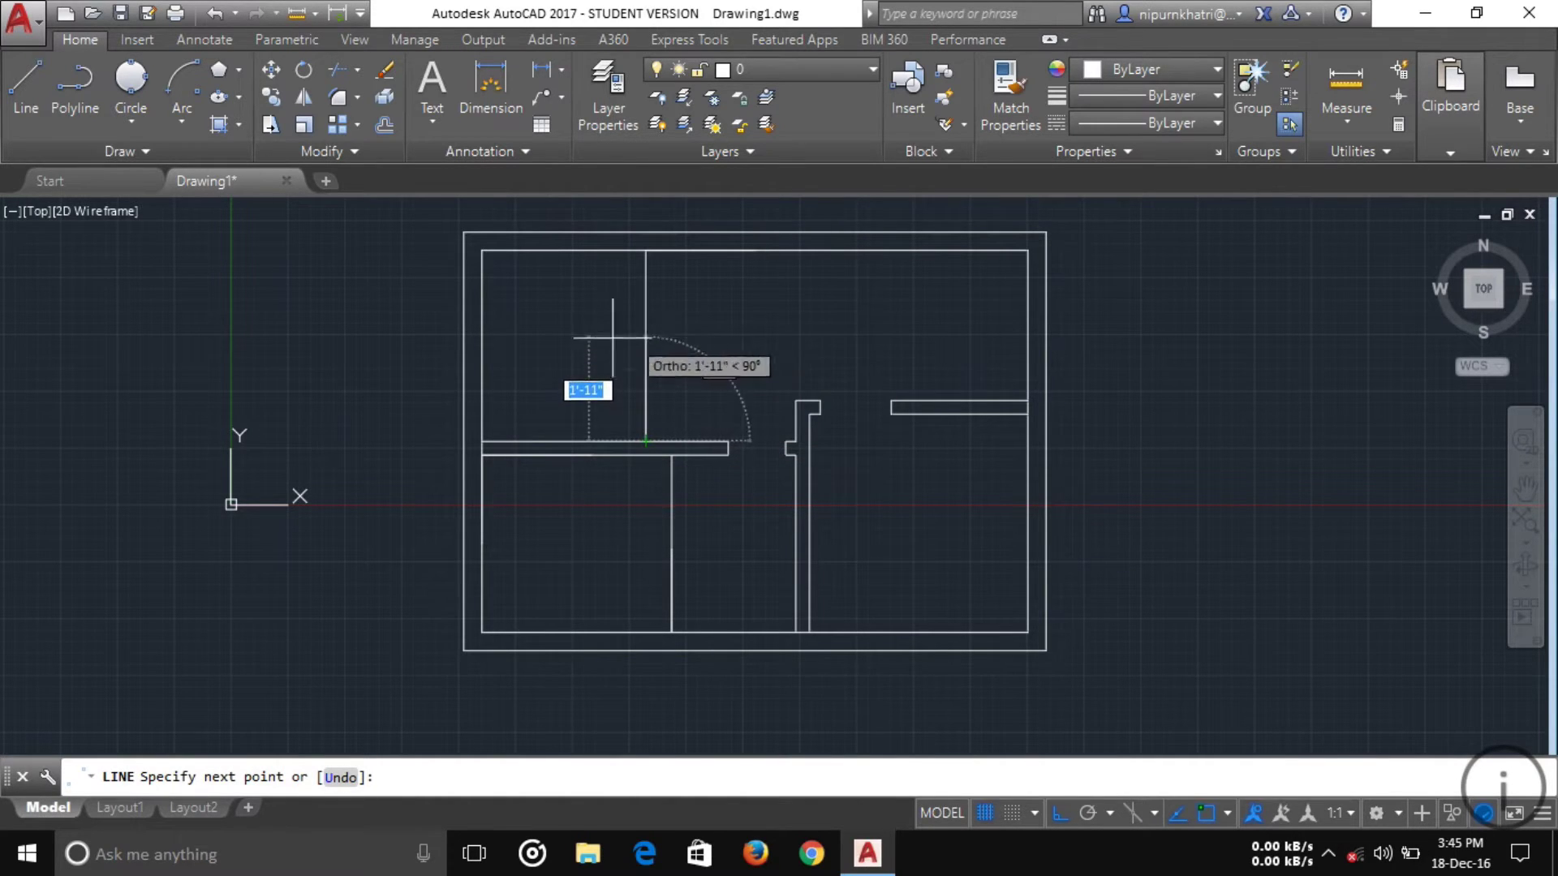
{"action": "key", "text": "Return"}
{"action": "middle_click_drag", "start_coordinate": [686, 391], "coordinate": [461, 406]}
{"action": "left_click", "coordinate": [970, 324]}
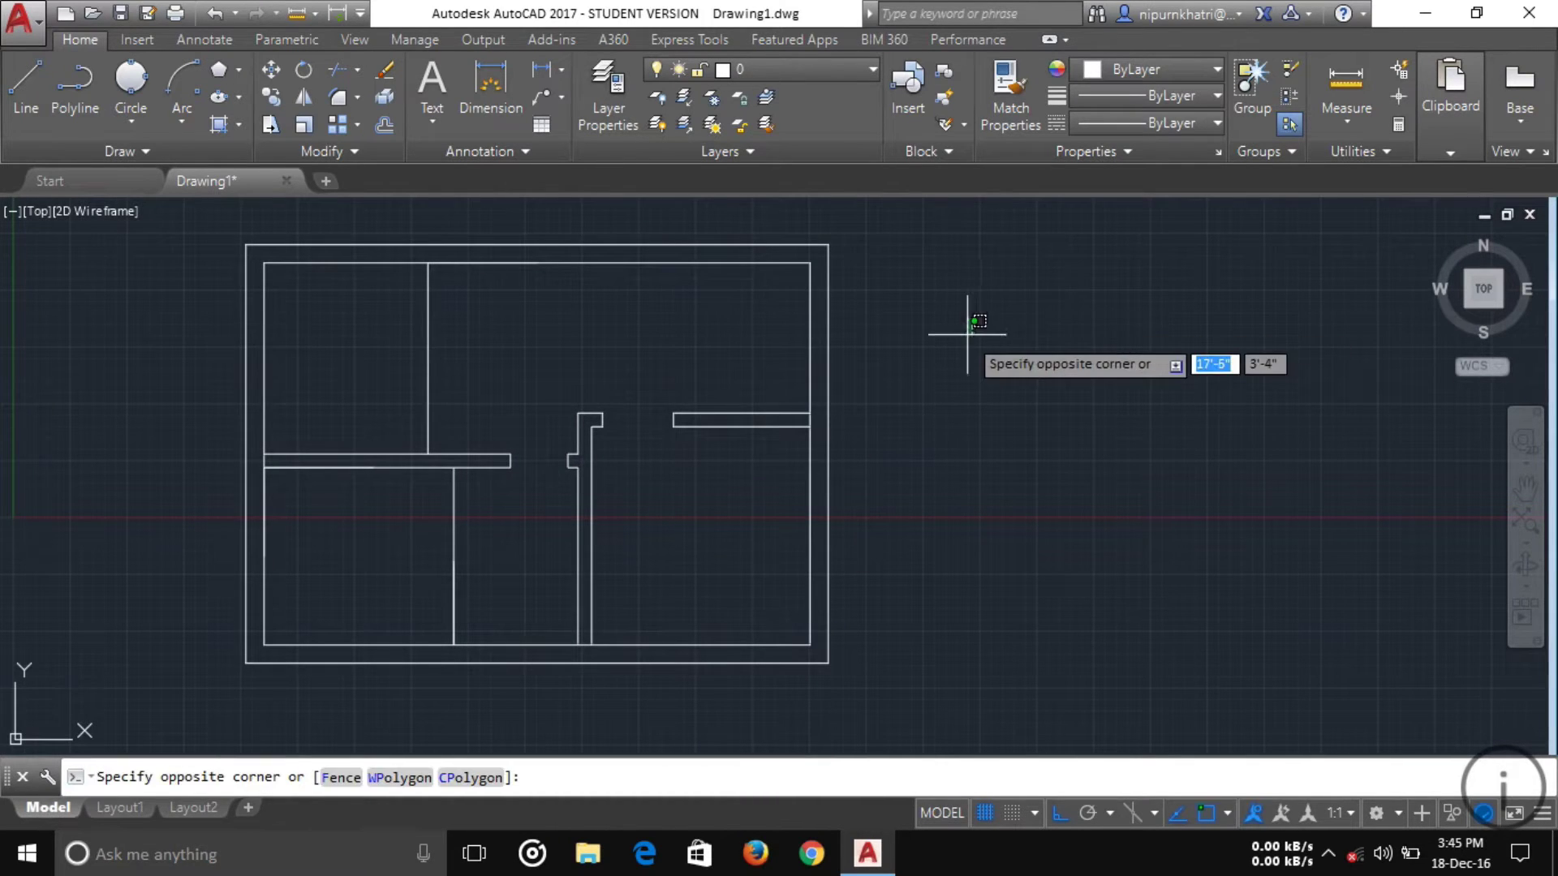
{"action": "key", "text": "Escape"}
Start a line outside the floor plan, toggle Ortho mode off, on and off again, and cancel the line.
{"action": "left_click", "coordinate": [30, 114]}
{"action": "left_click", "coordinate": [942, 346]}
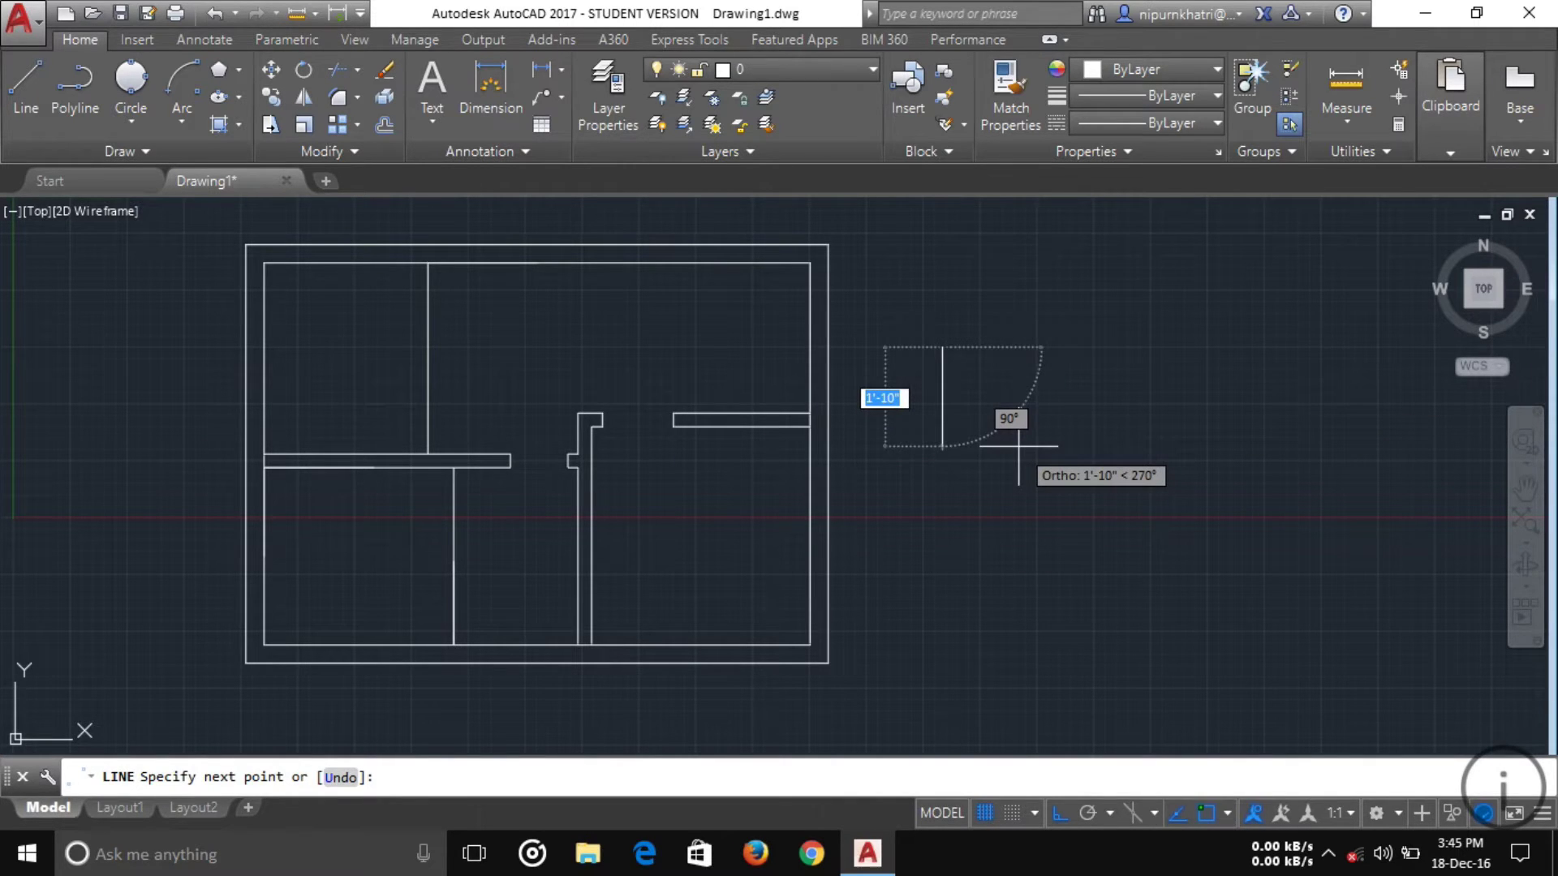
{"action": "key", "text": "F8"}
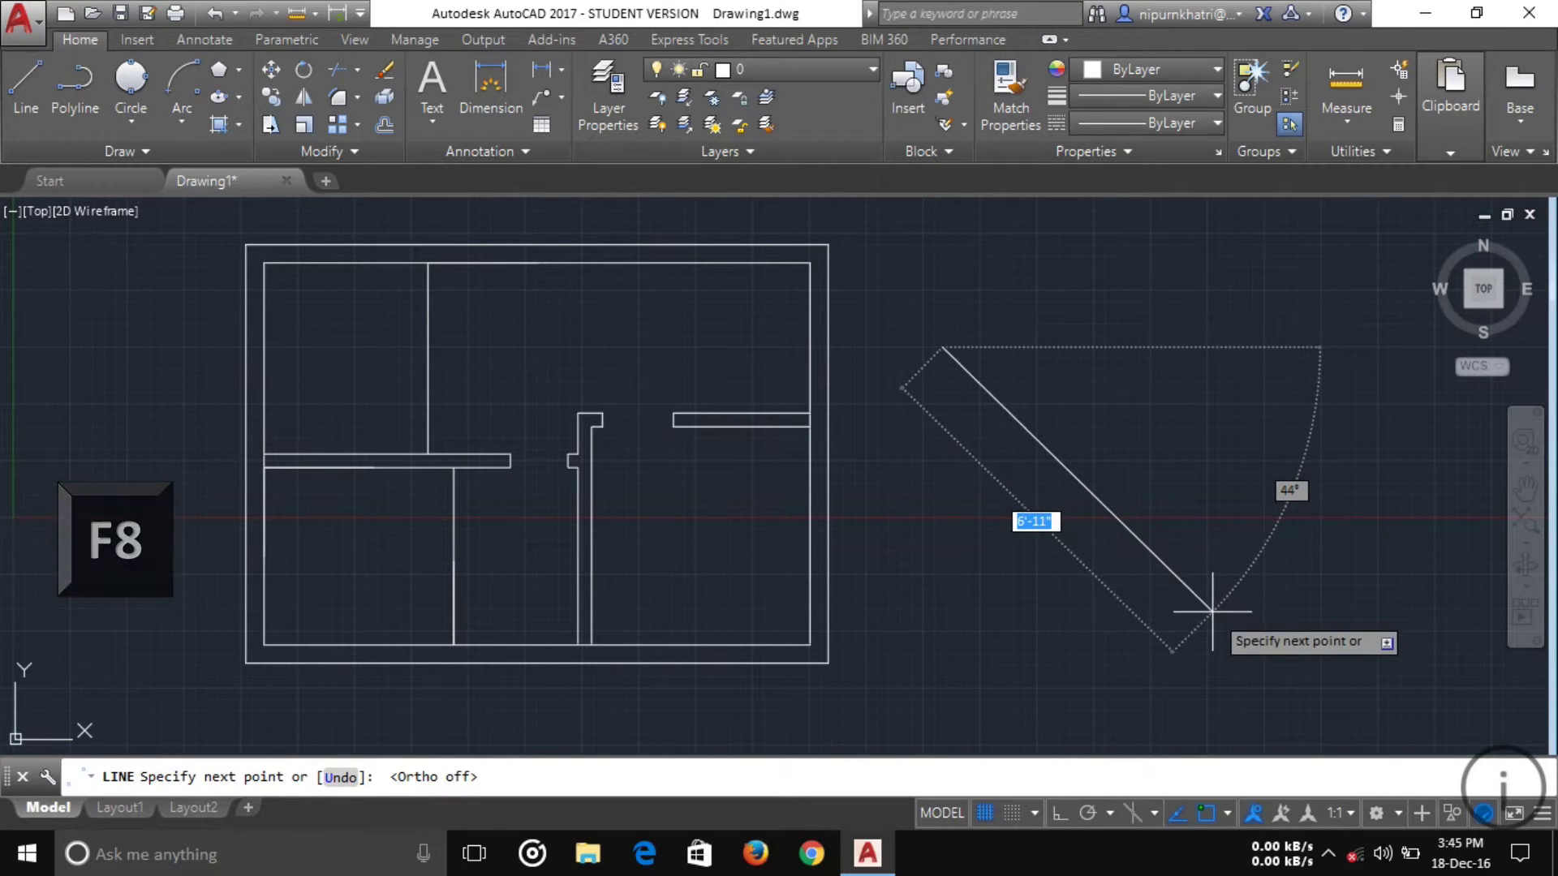
{"action": "key", "text": "F8"}
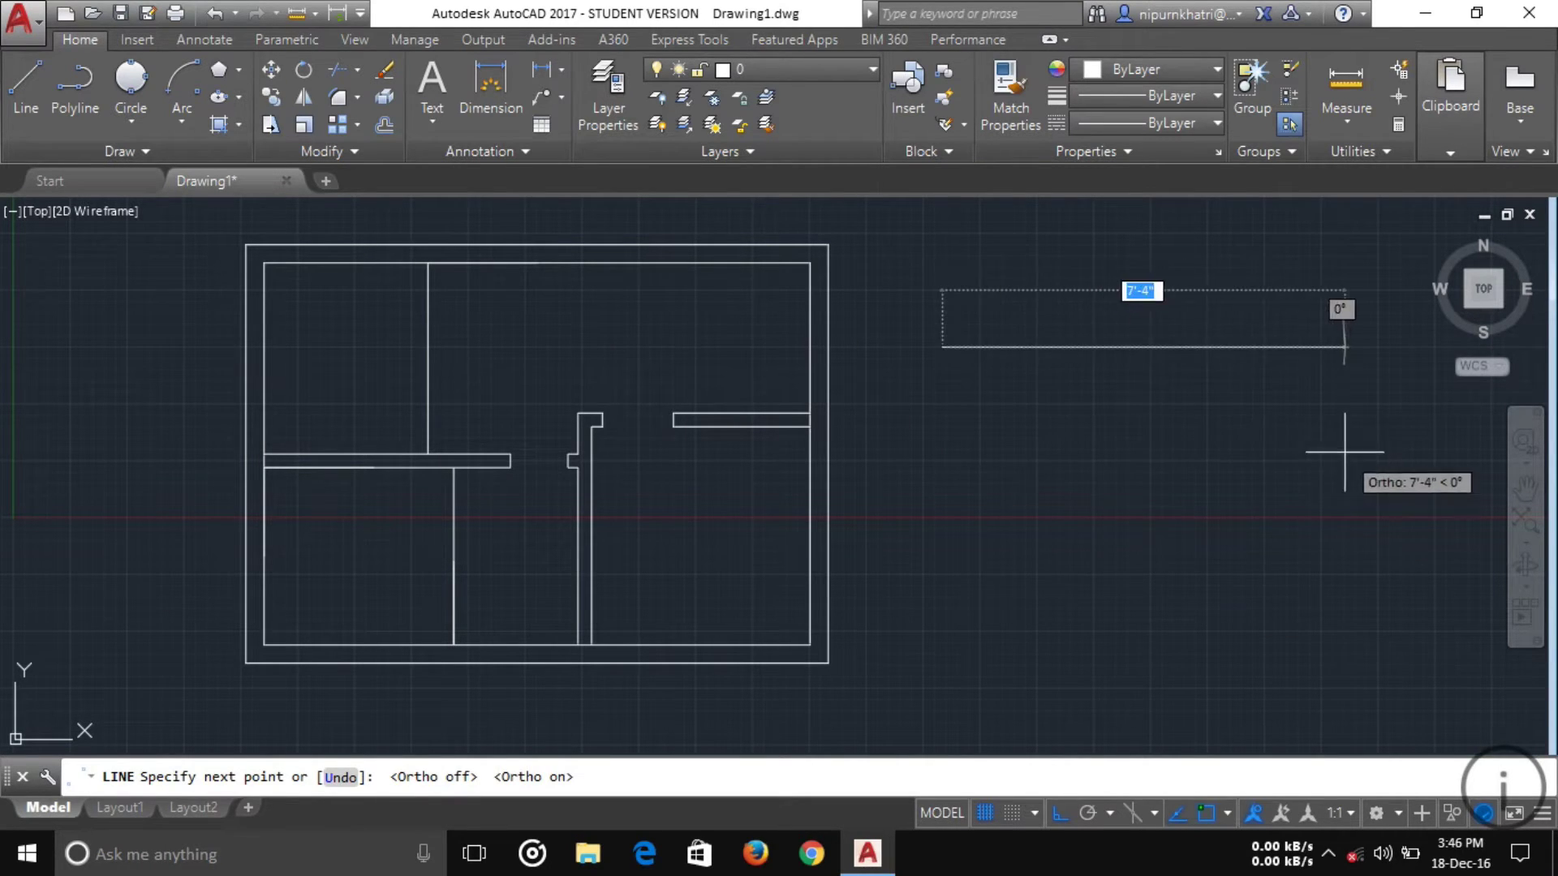
{"action": "key", "text": "F8"}
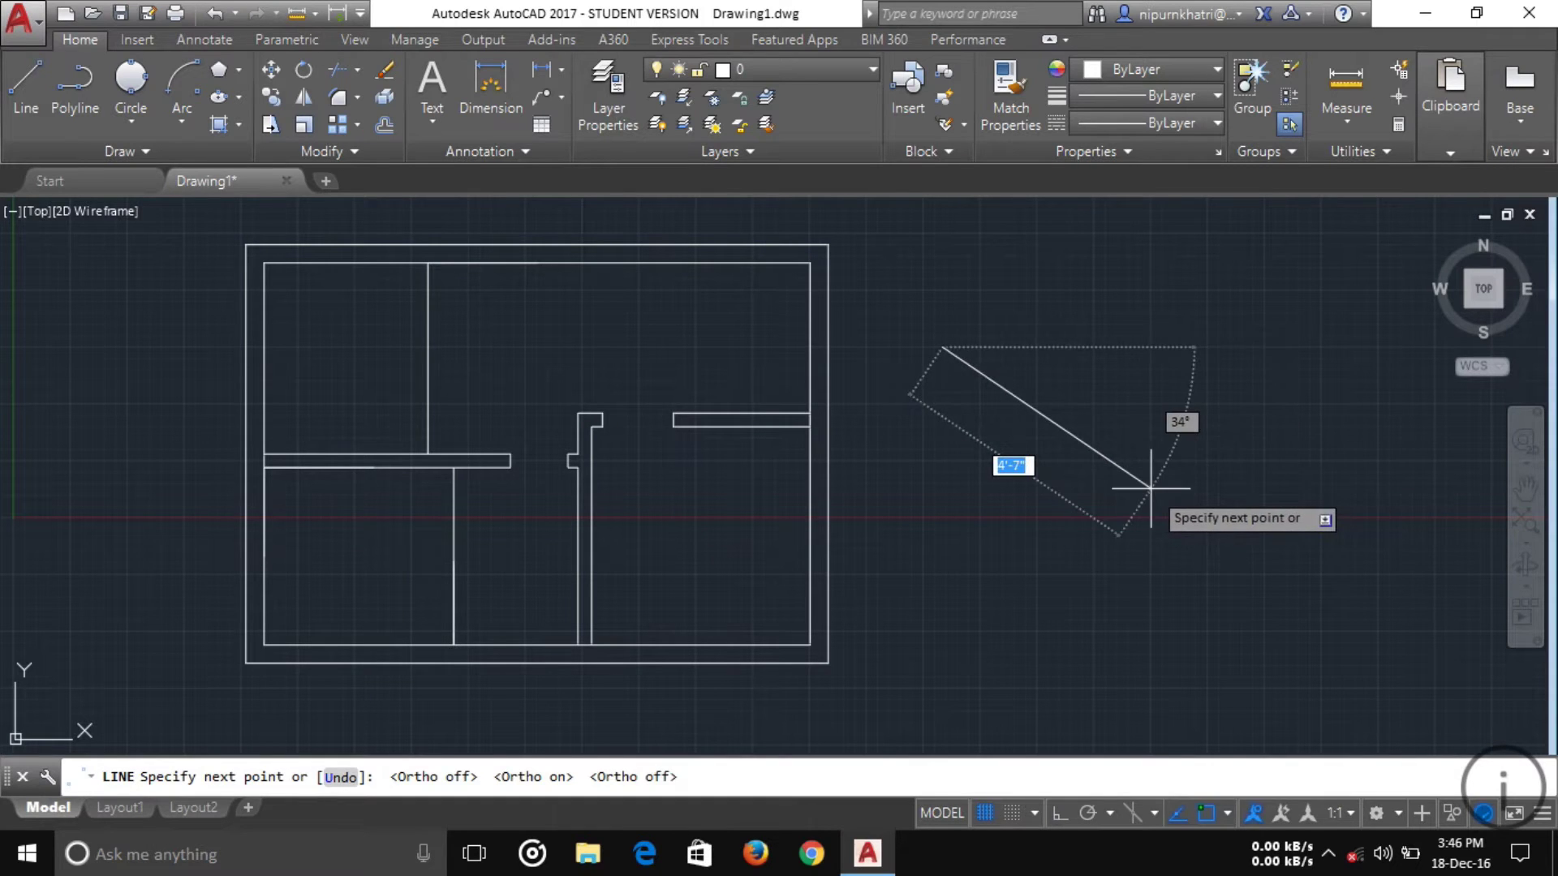
{"action": "key", "text": "Escape"}
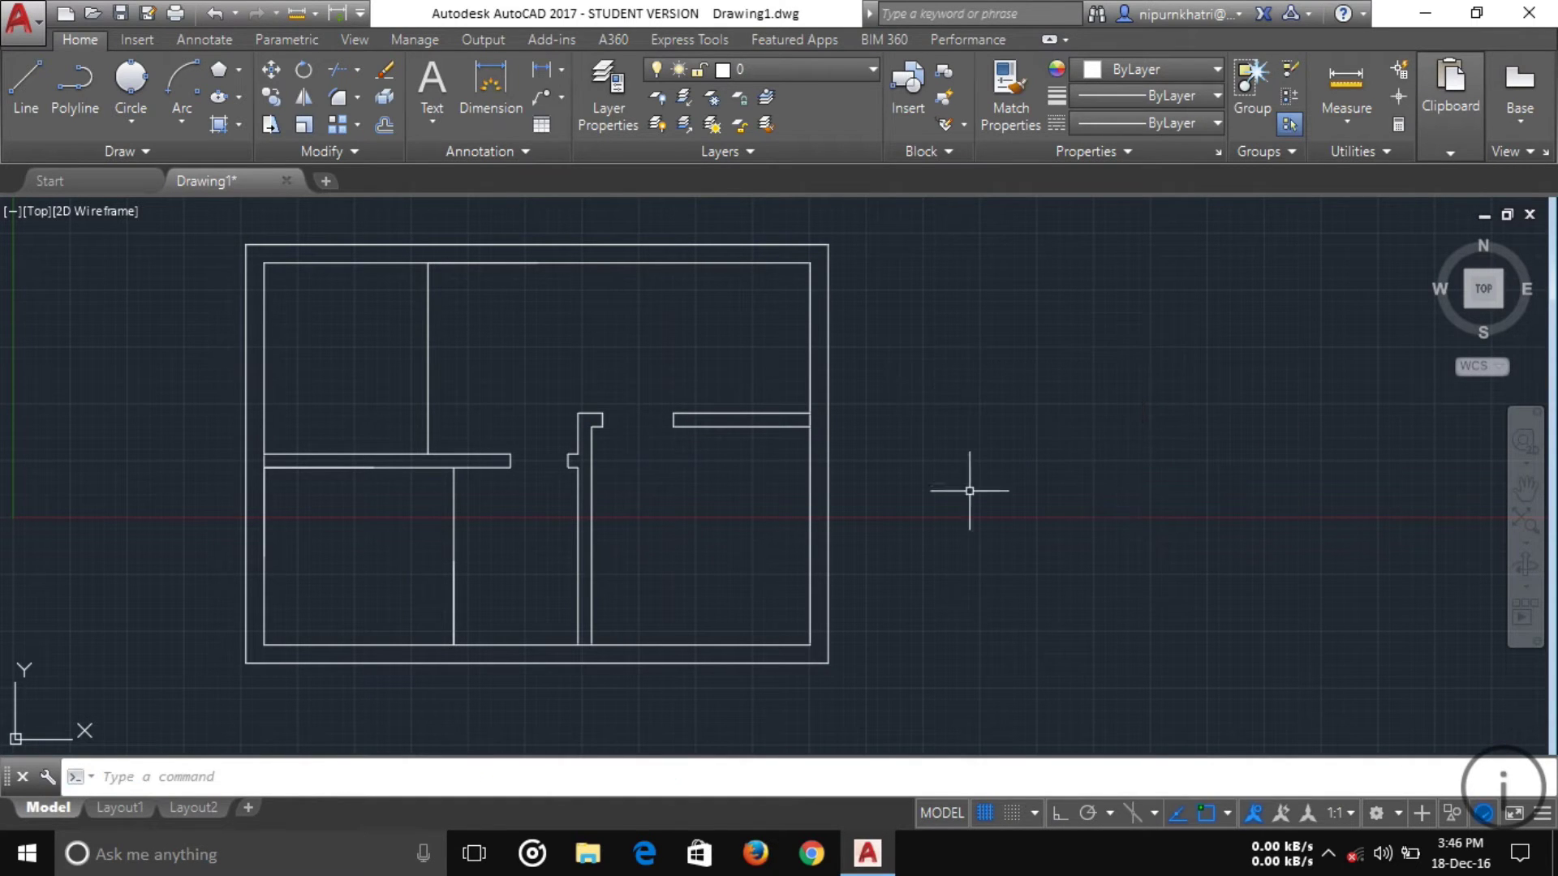
Draw a 2' line at 45° downward from the upper end of the new partition line into the adjoining room.
{"action": "middle_click_drag", "start_coordinate": [709, 441], "coordinate": [844, 475]}
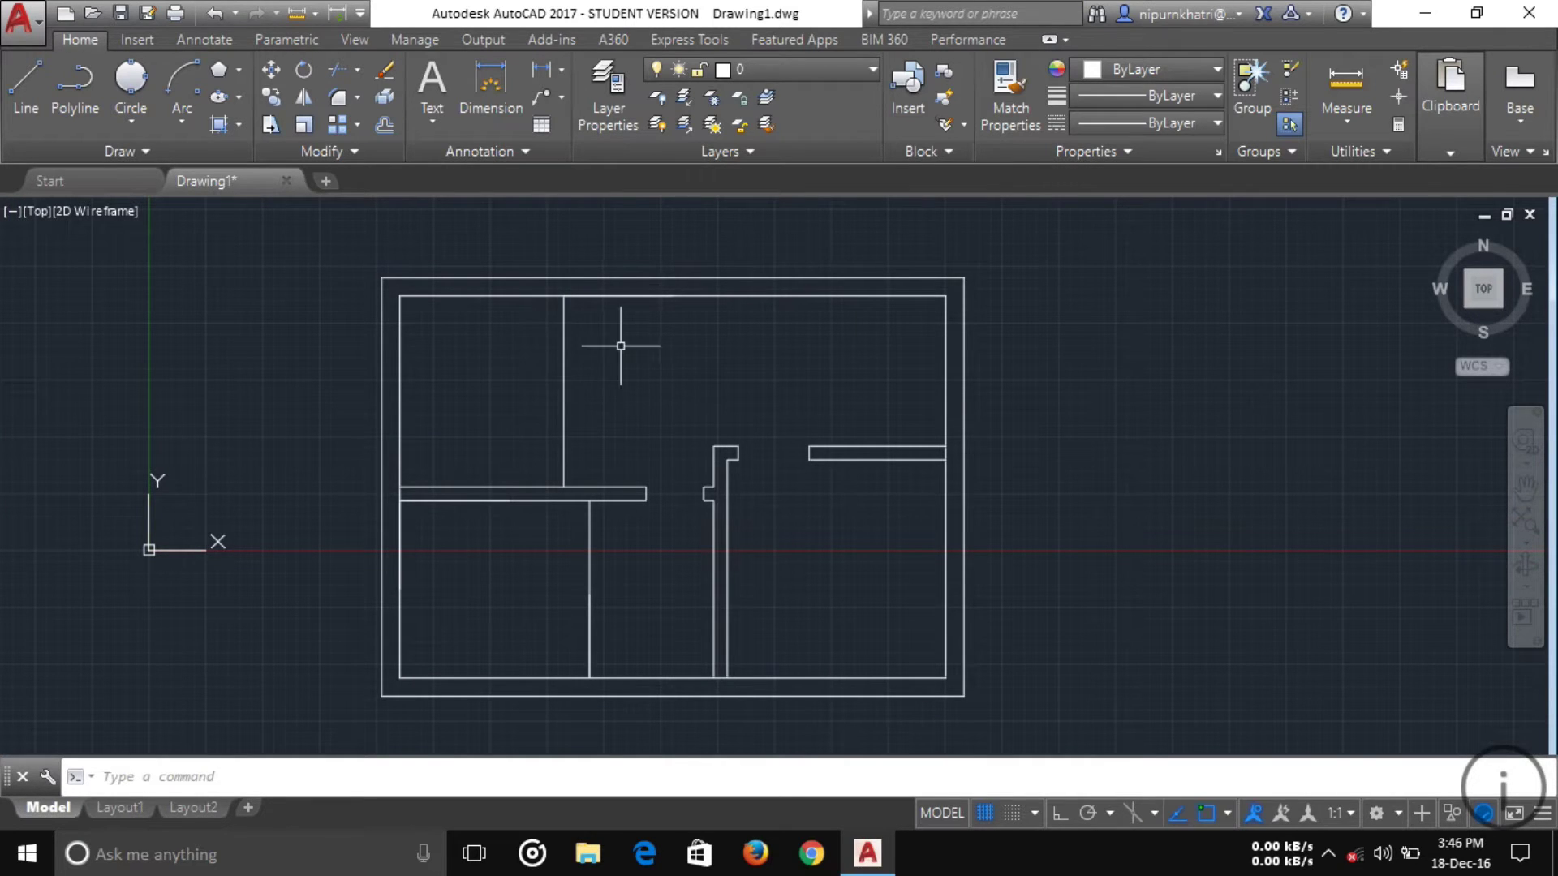
{"action": "left_click", "coordinate": [33, 101]}
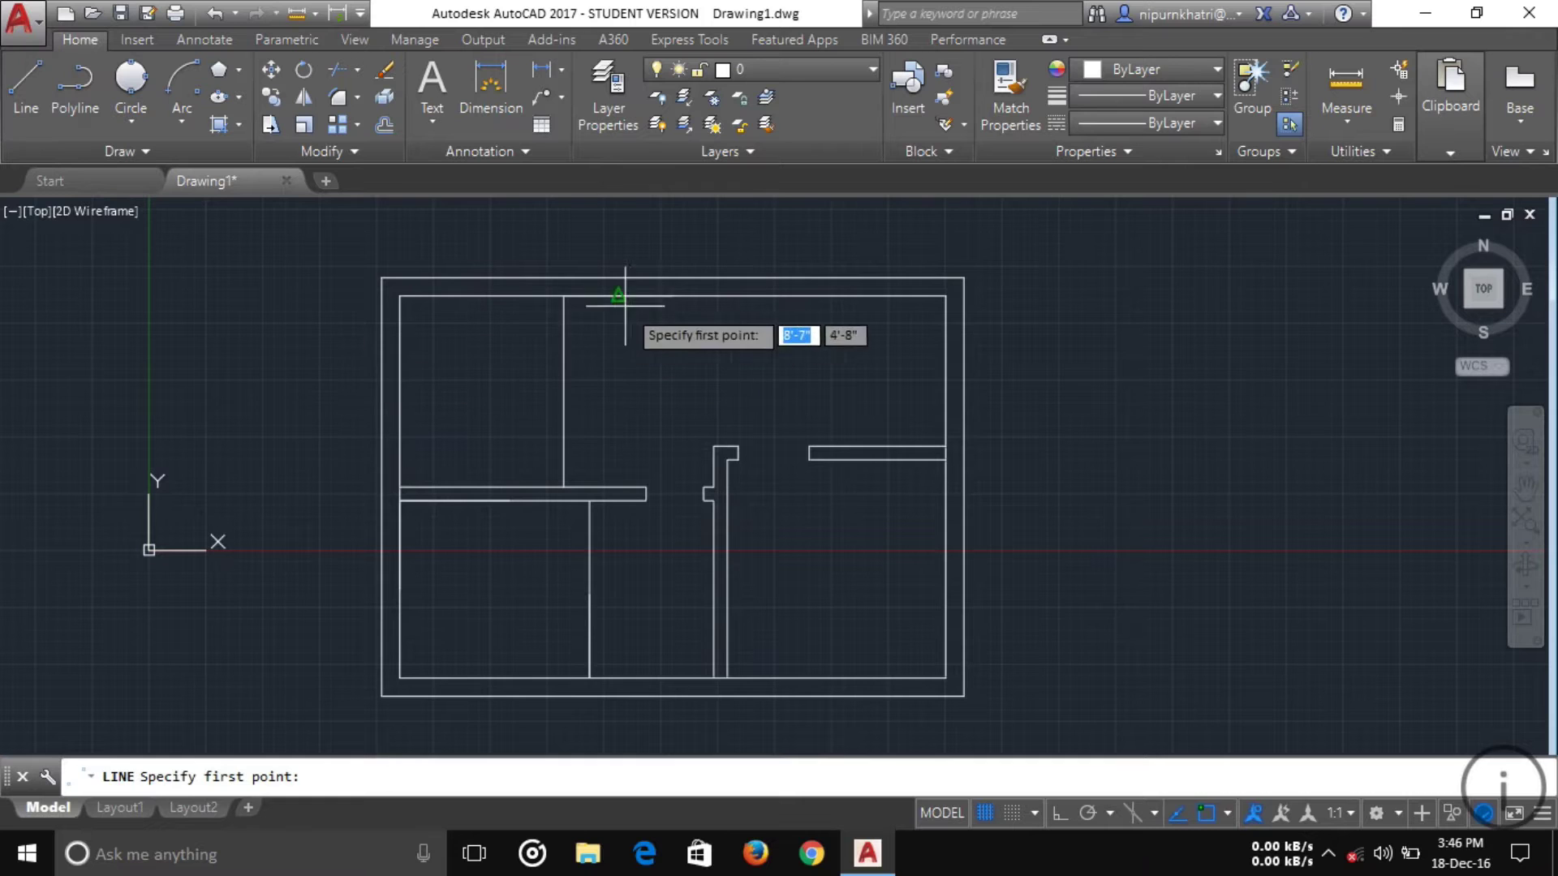
{"action": "left_click", "coordinate": [564, 295]}
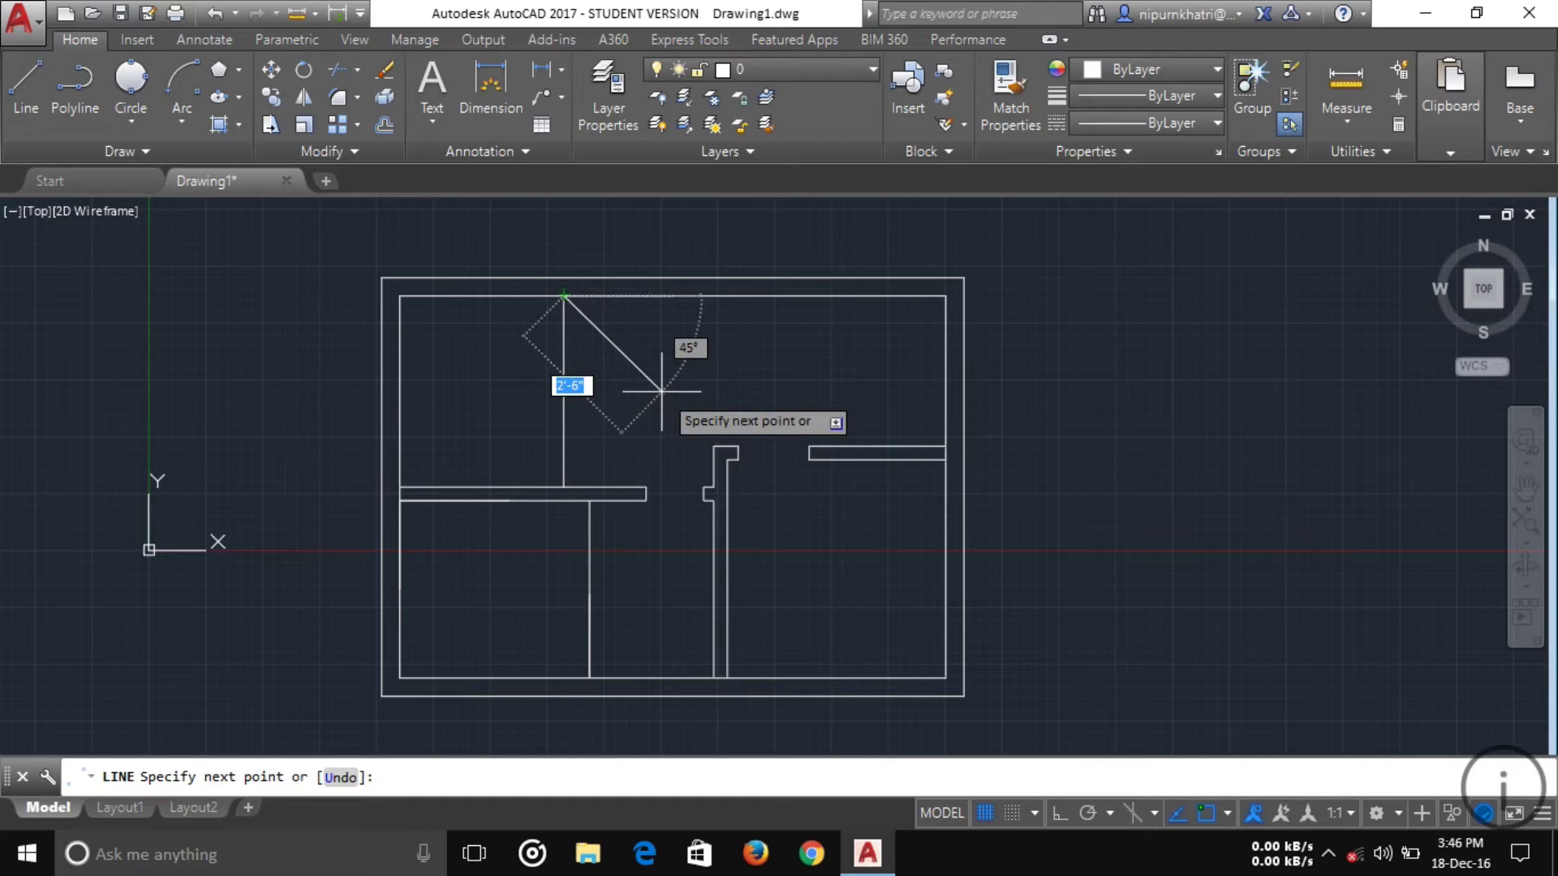
{"action": "key", "text": "Tab"}
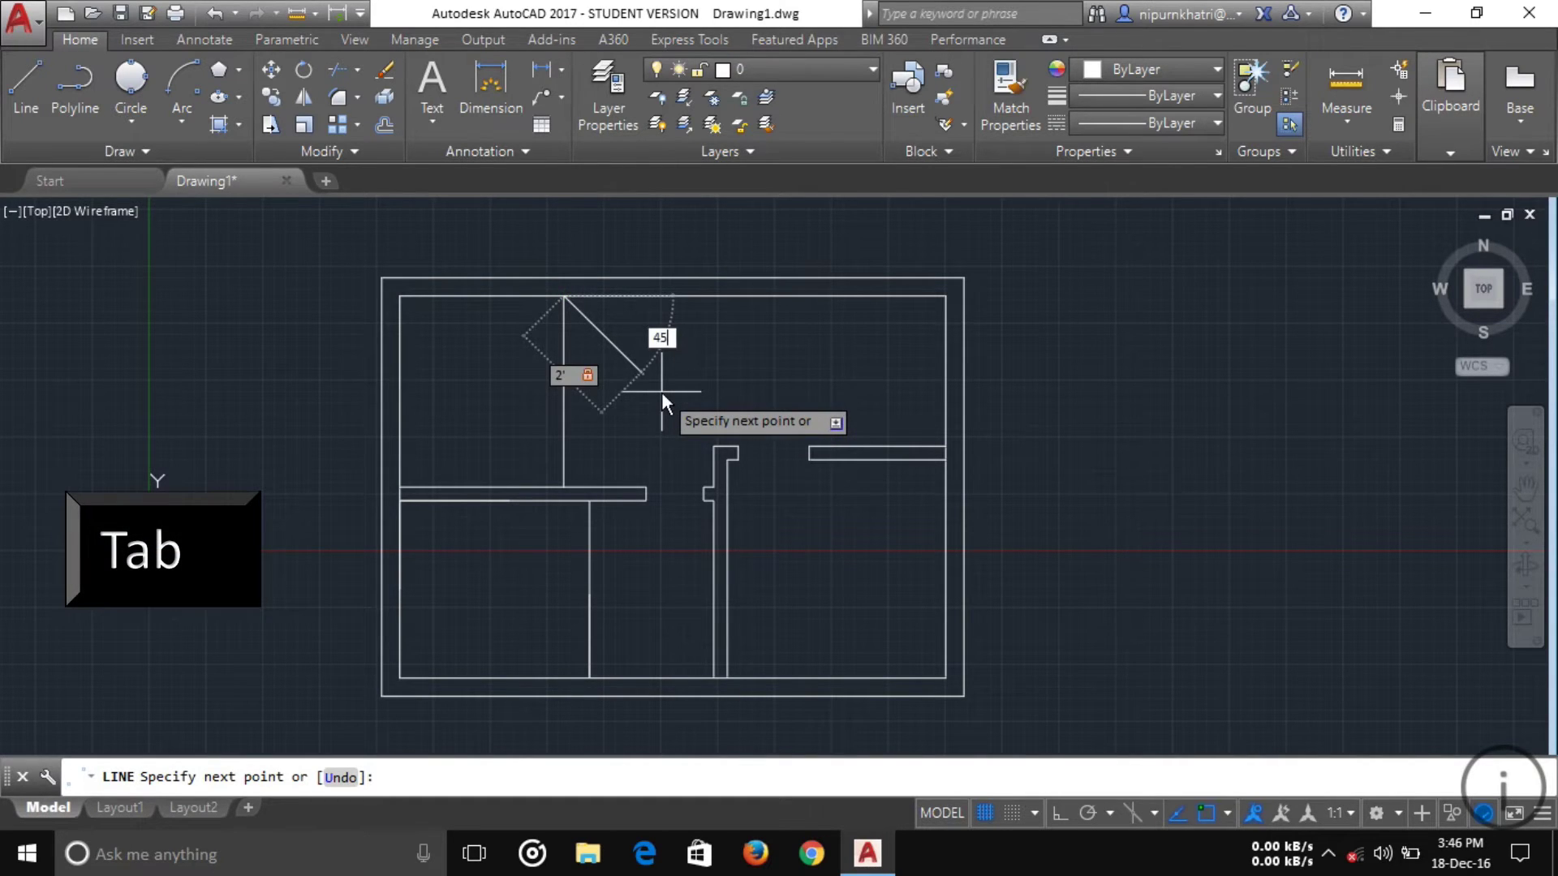
{"action": "left_click", "coordinate": [663, 397]}
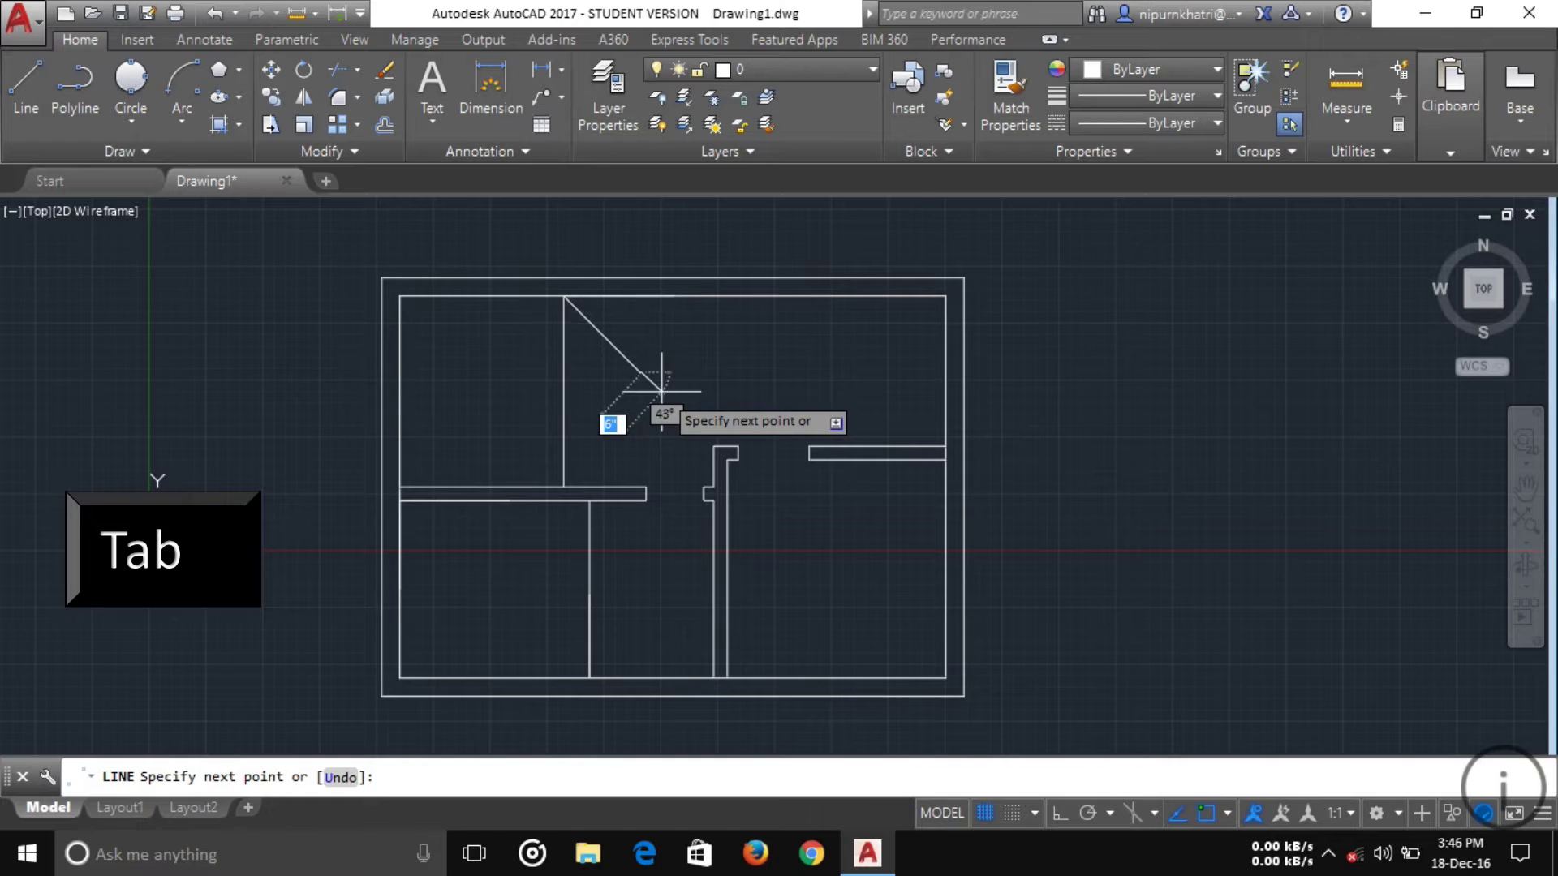
{"action": "right_click", "coordinate": [843, 348]}
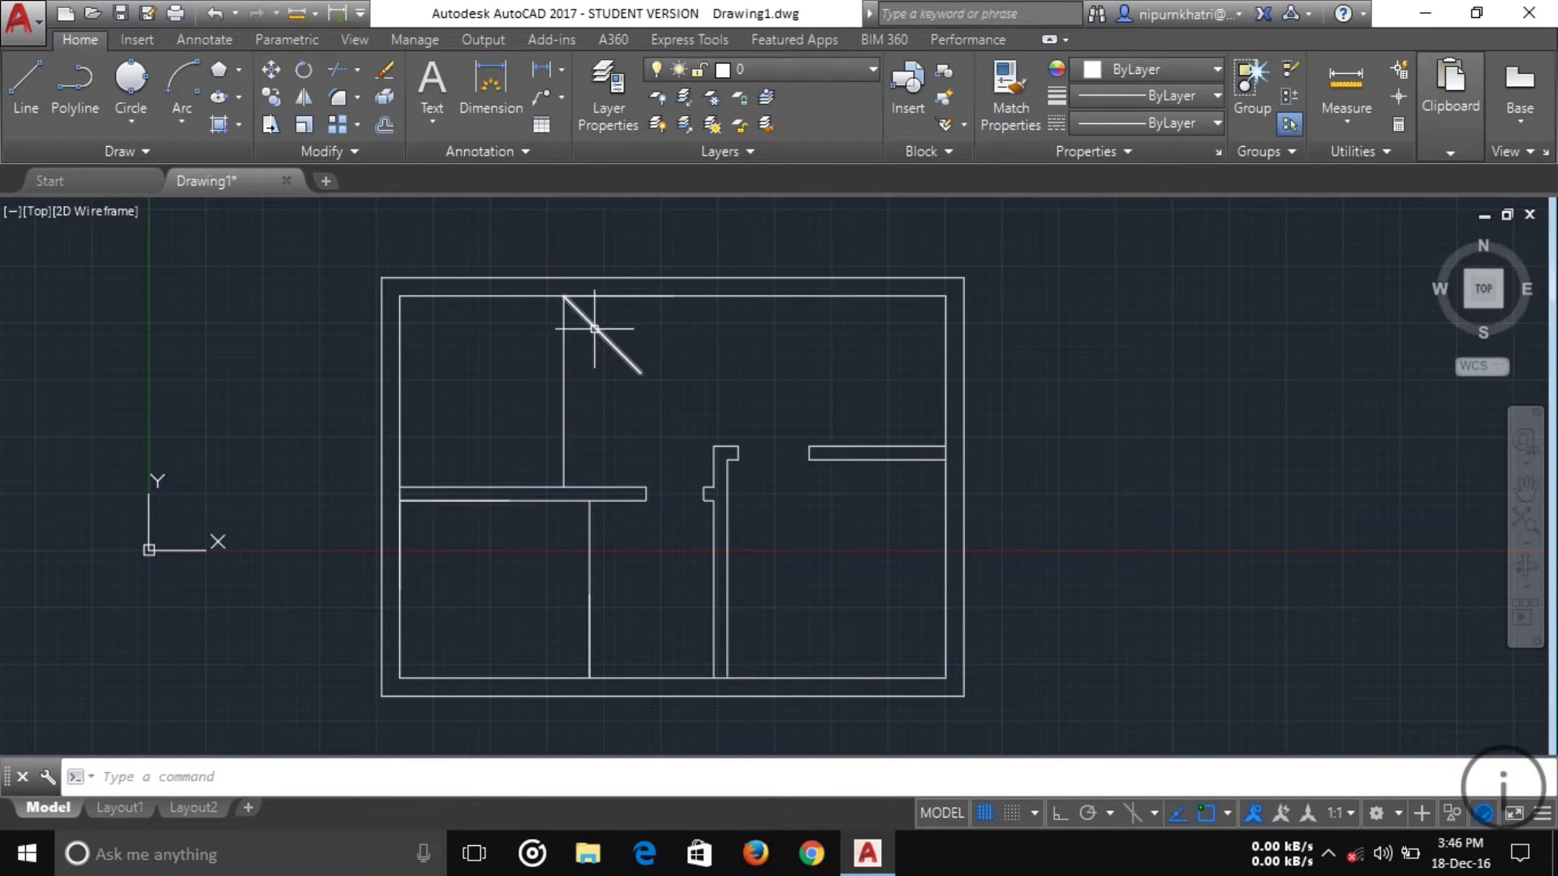
{"action": "scroll", "coordinate": [593, 330], "scroll_direction": "up", "scroll_amount": 2}
{"action": "scroll", "coordinate": [692, 422], "scroll_direction": "down", "scroll_amount": 2}
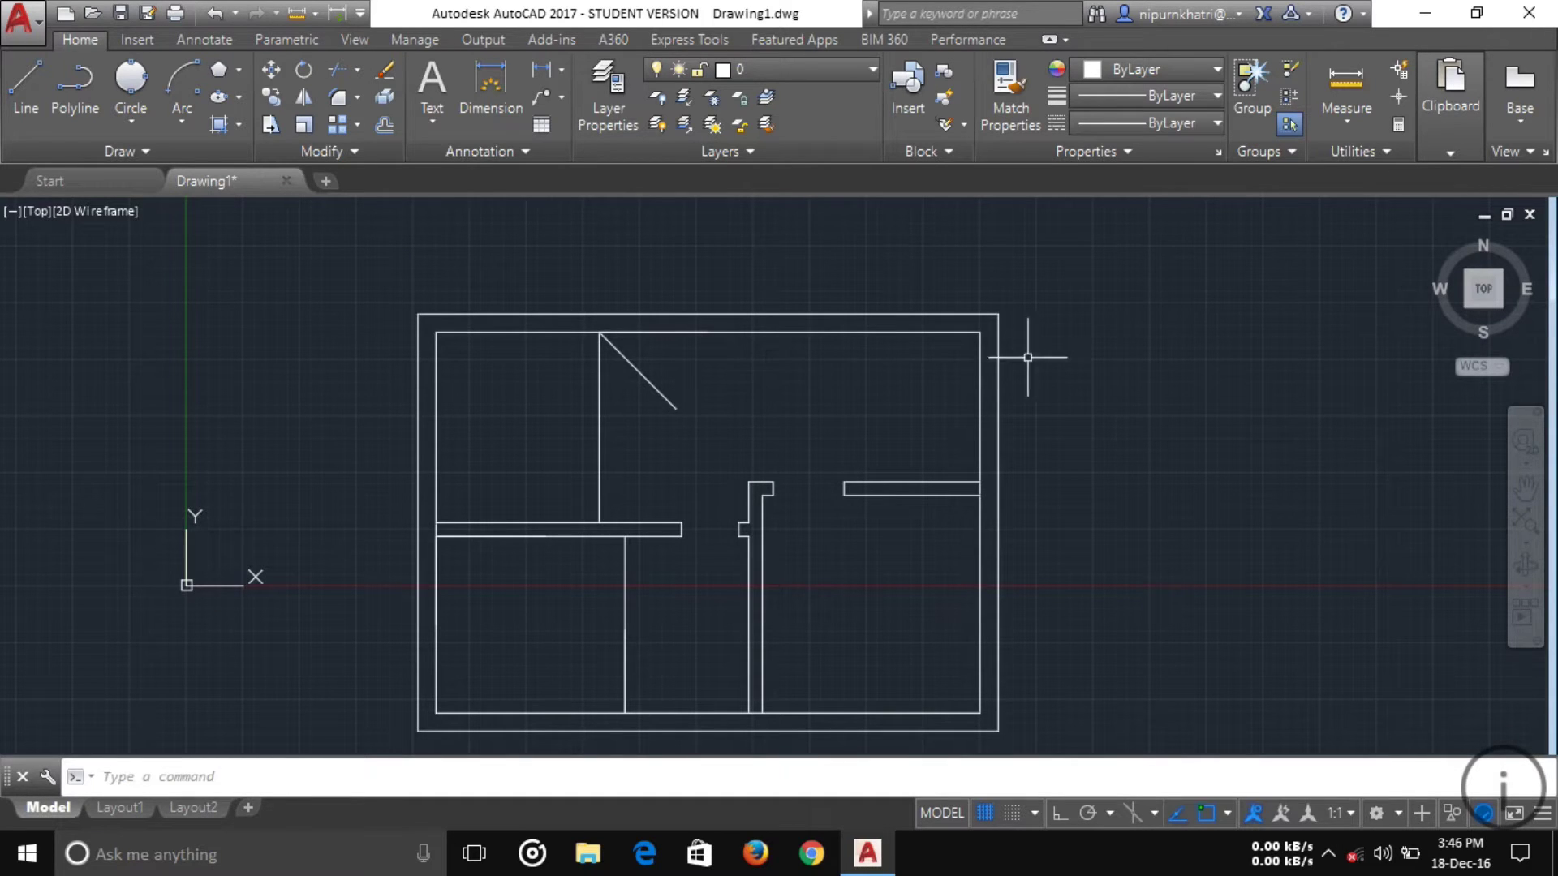
Measure the diagonal line's length between its two endpoints and delete the line.
{"action": "left_click", "coordinate": [1347, 81]}
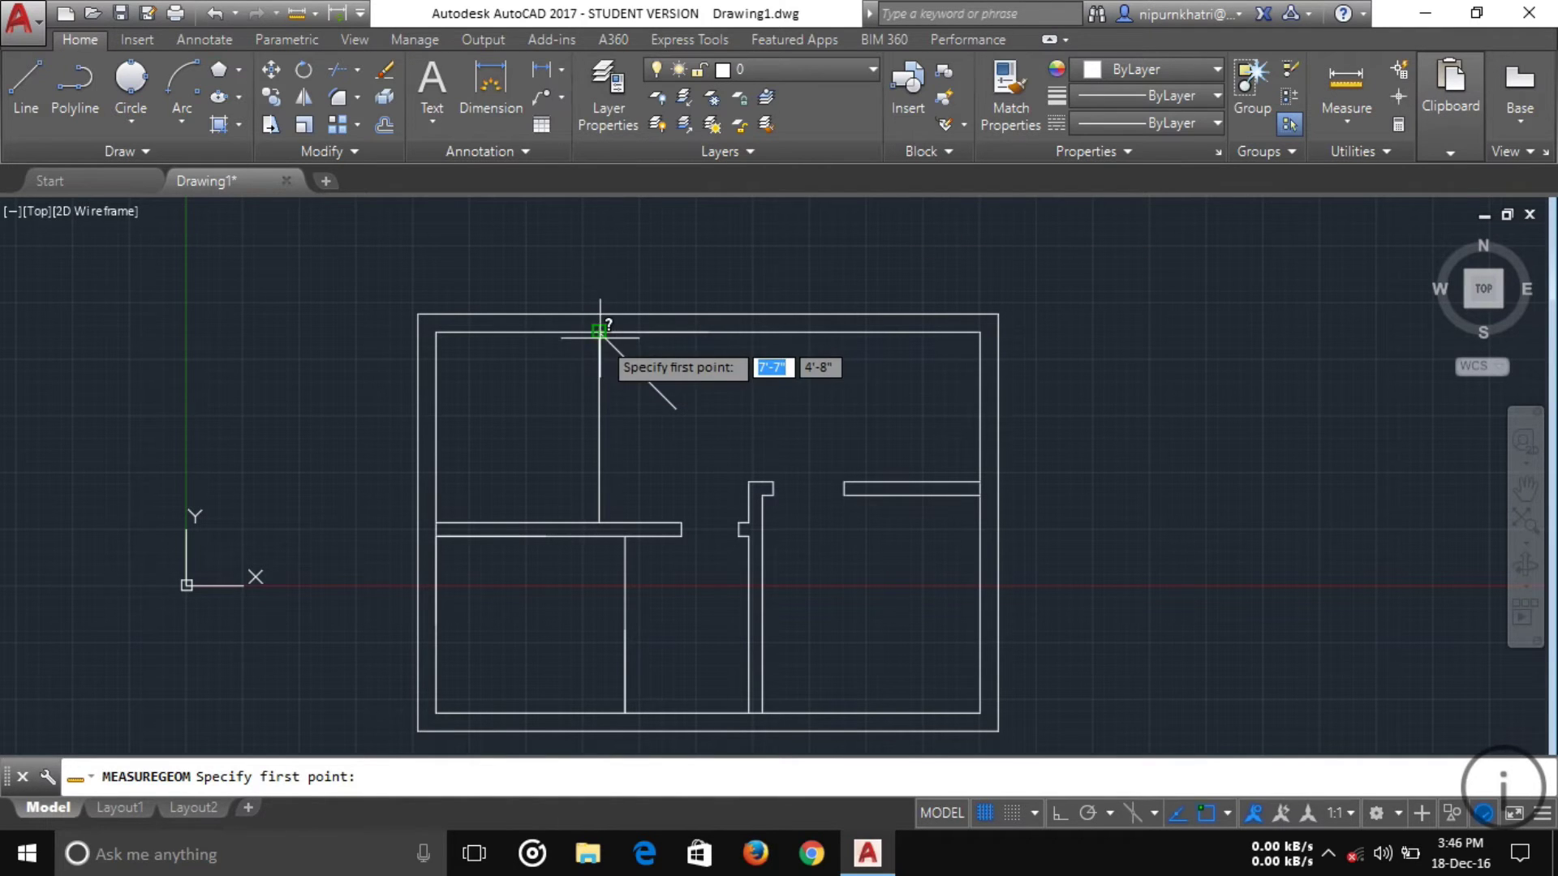
{"action": "left_click", "coordinate": [599, 331]}
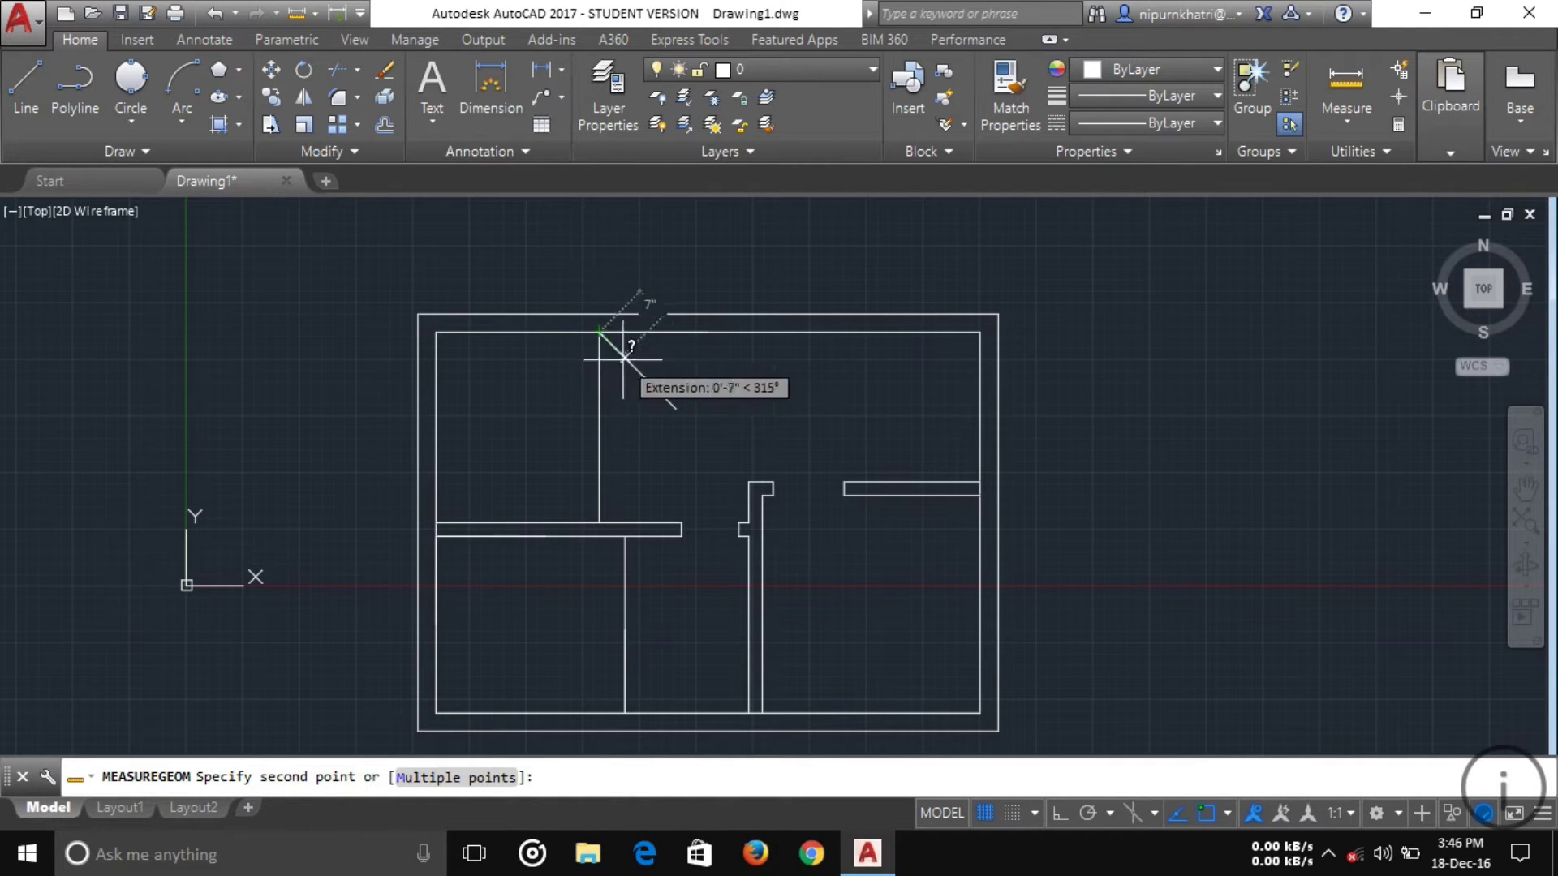
{"action": "left_click", "coordinate": [672, 403]}
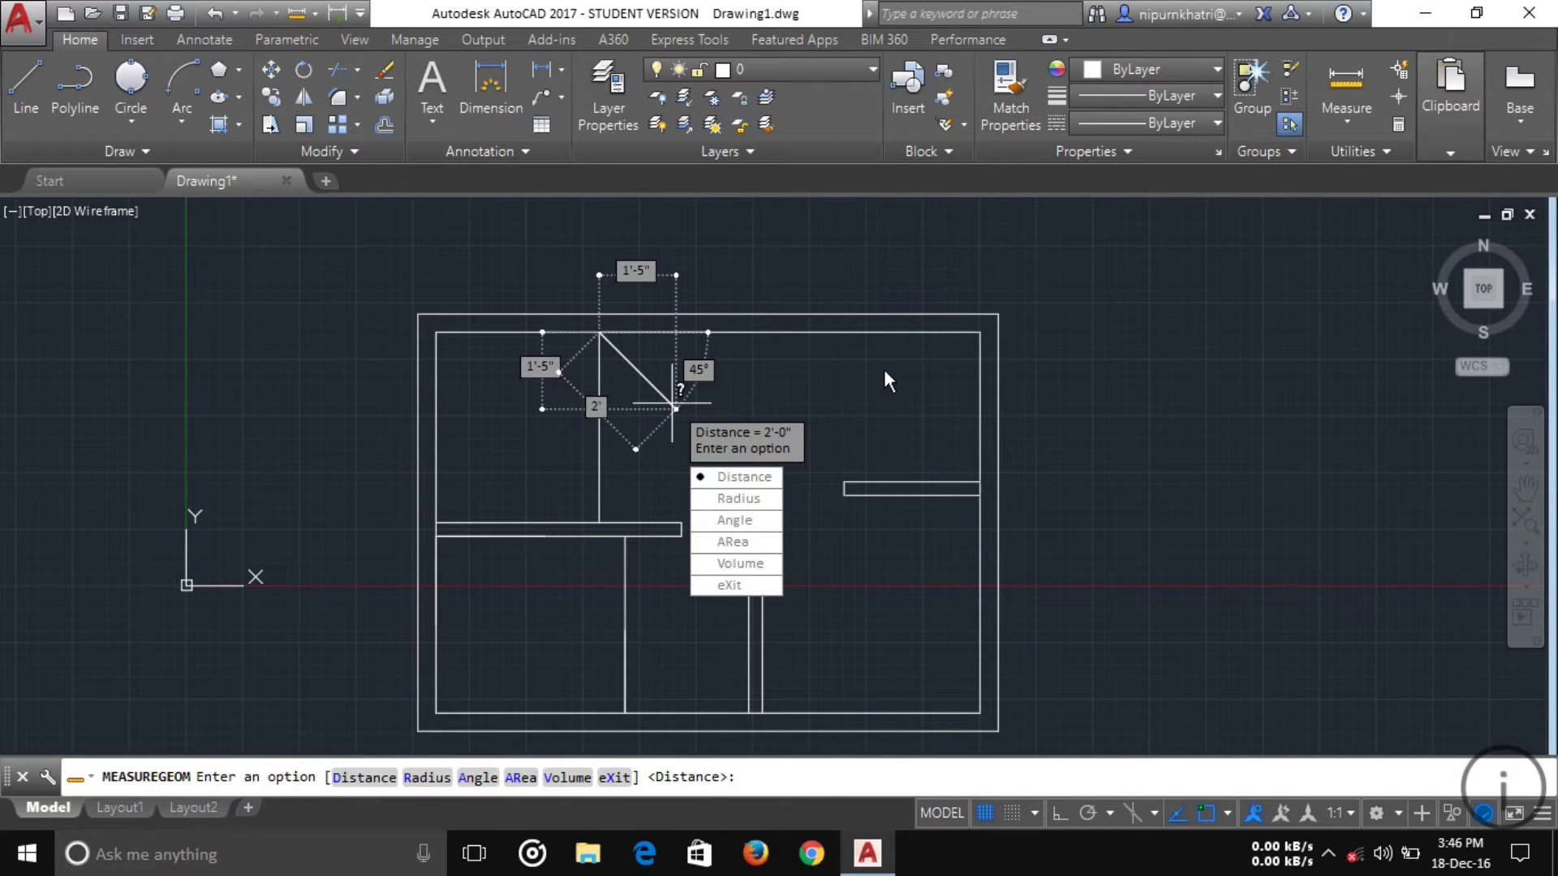
{"action": "key", "text": "Escape"}
{"action": "left_click", "coordinate": [719, 447]}
{"action": "left_click", "coordinate": [679, 381]}
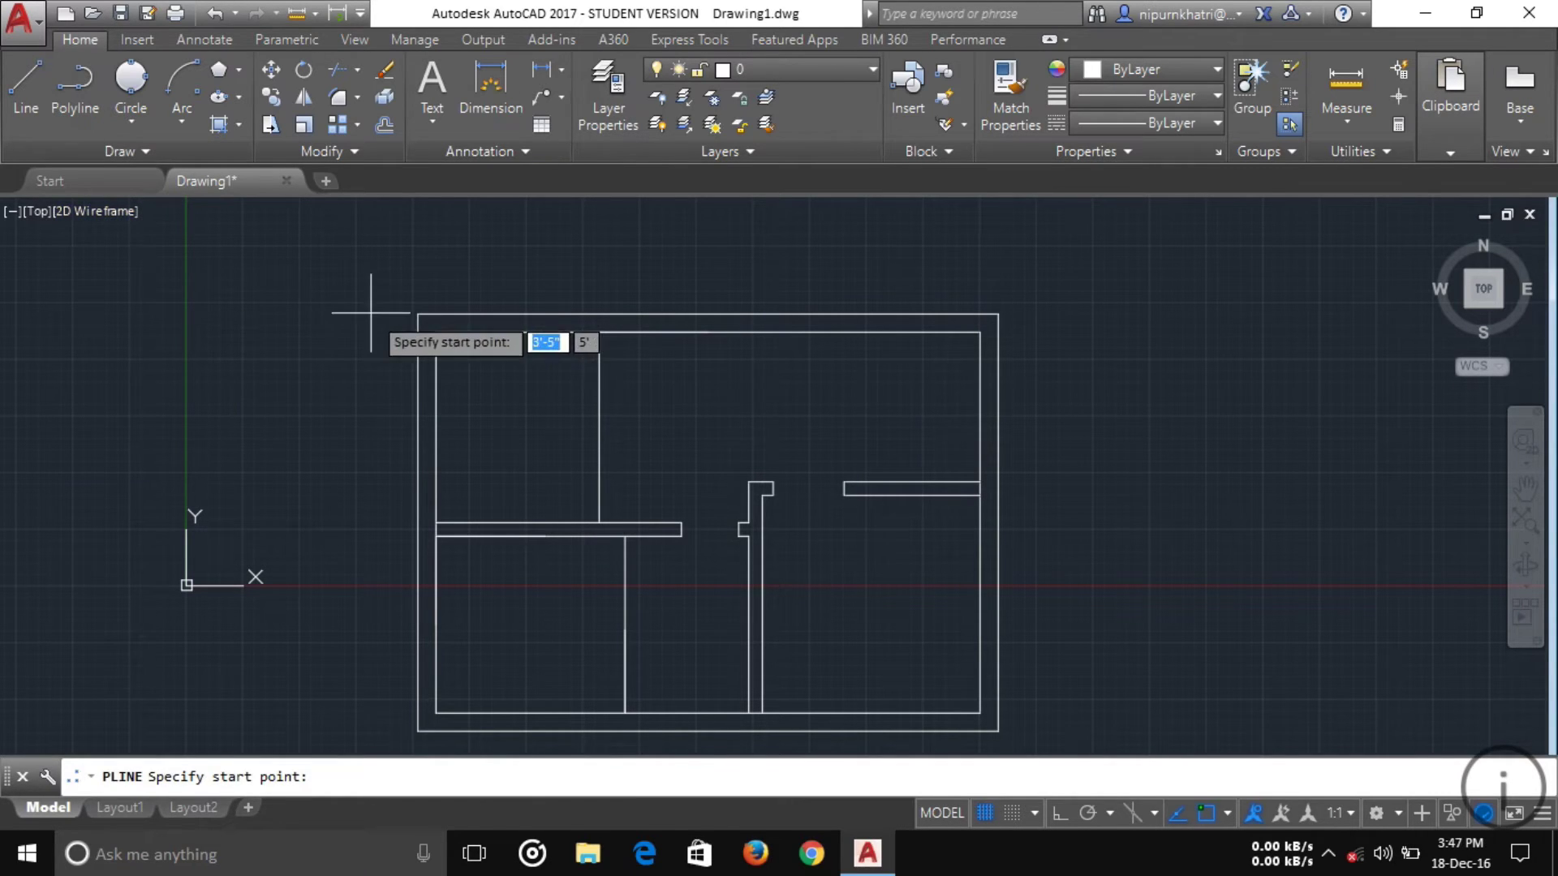
Draw a closed six-sided L-shaped outline as a polyline beside the floor plan with Ortho mode on.
{"action": "middle_click_drag", "start_coordinate": [726, 426], "coordinate": [661, 357]}
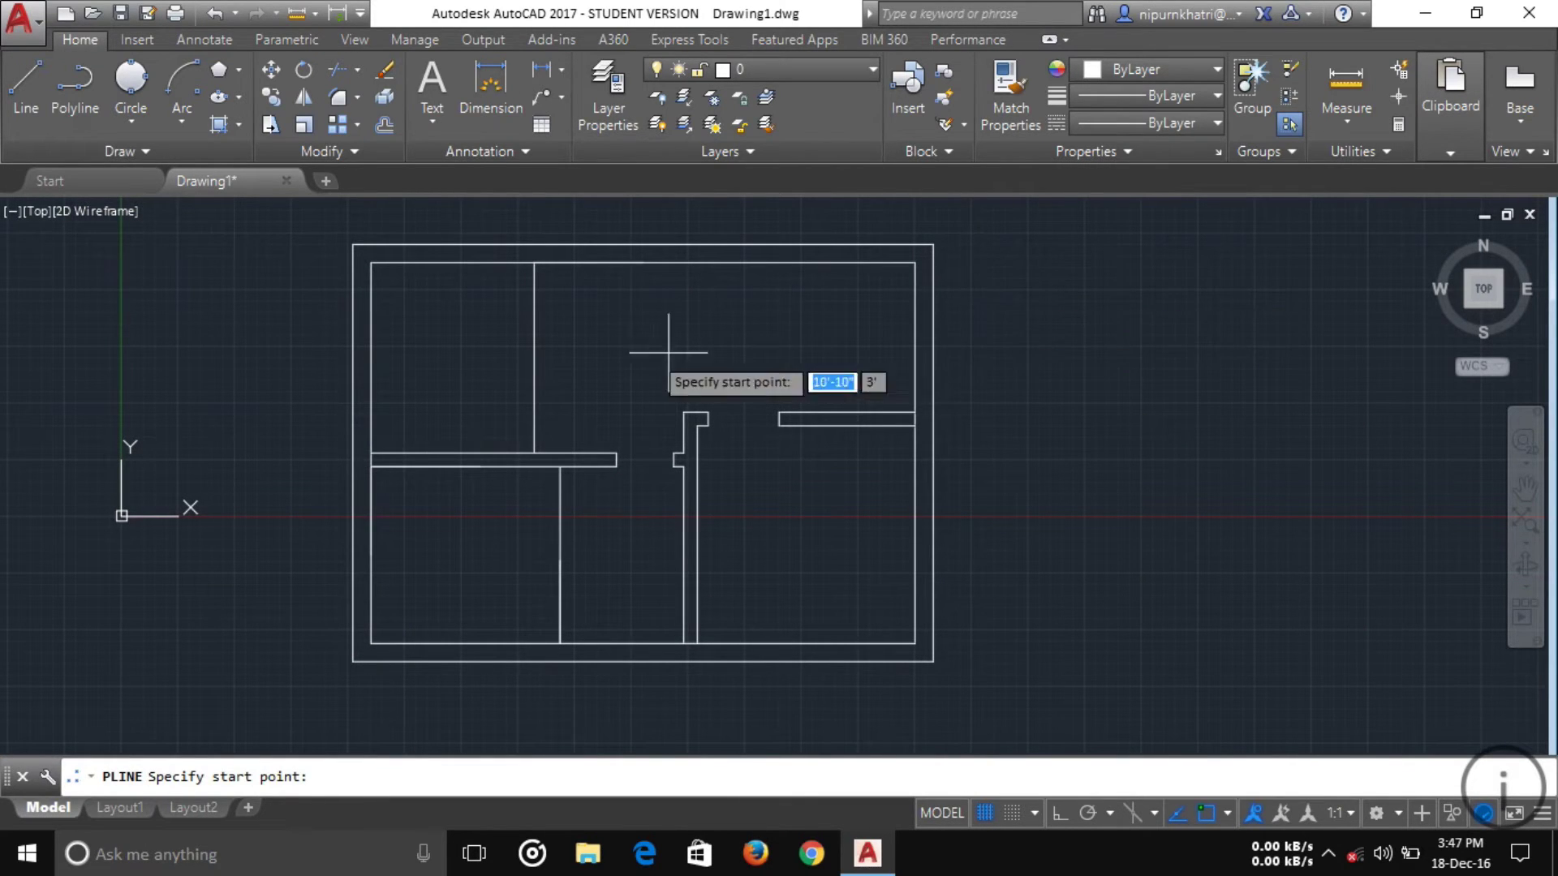
{"action": "left_click", "coordinate": [1031, 296]}
{"action": "key", "text": "F8"}
{"action": "left_click", "coordinate": [1219, 296]}
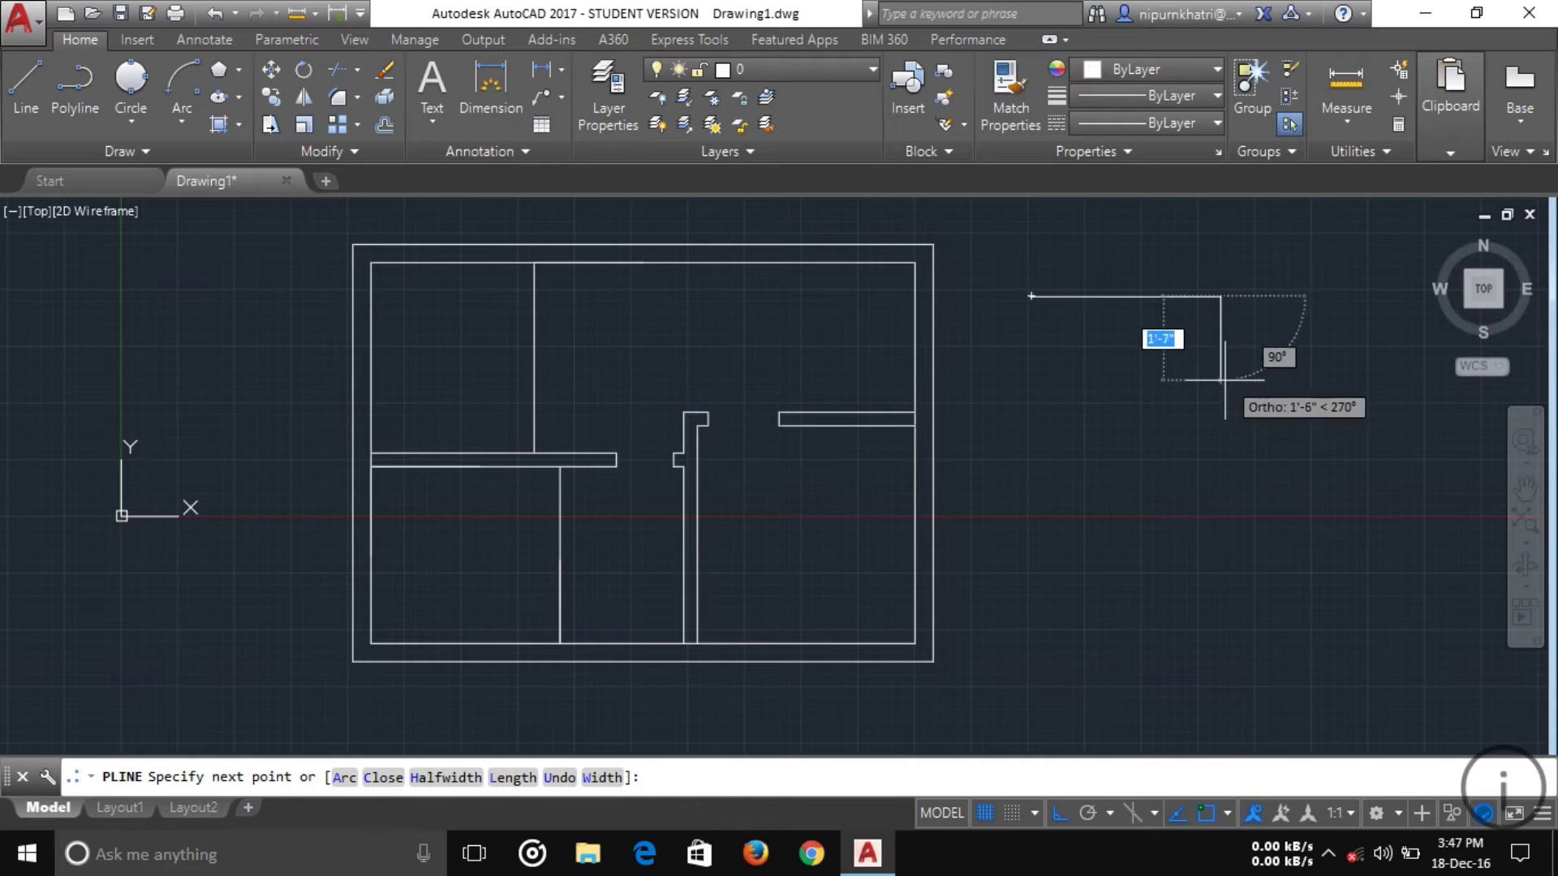
{"action": "left_click", "coordinate": [1220, 463]}
{"action": "left_click", "coordinate": [1089, 462]}
{"action": "left_click", "coordinate": [1090, 371]}
{"action": "left_click", "coordinate": [1034, 371]}
{"action": "left_click", "coordinate": [1031, 297]}
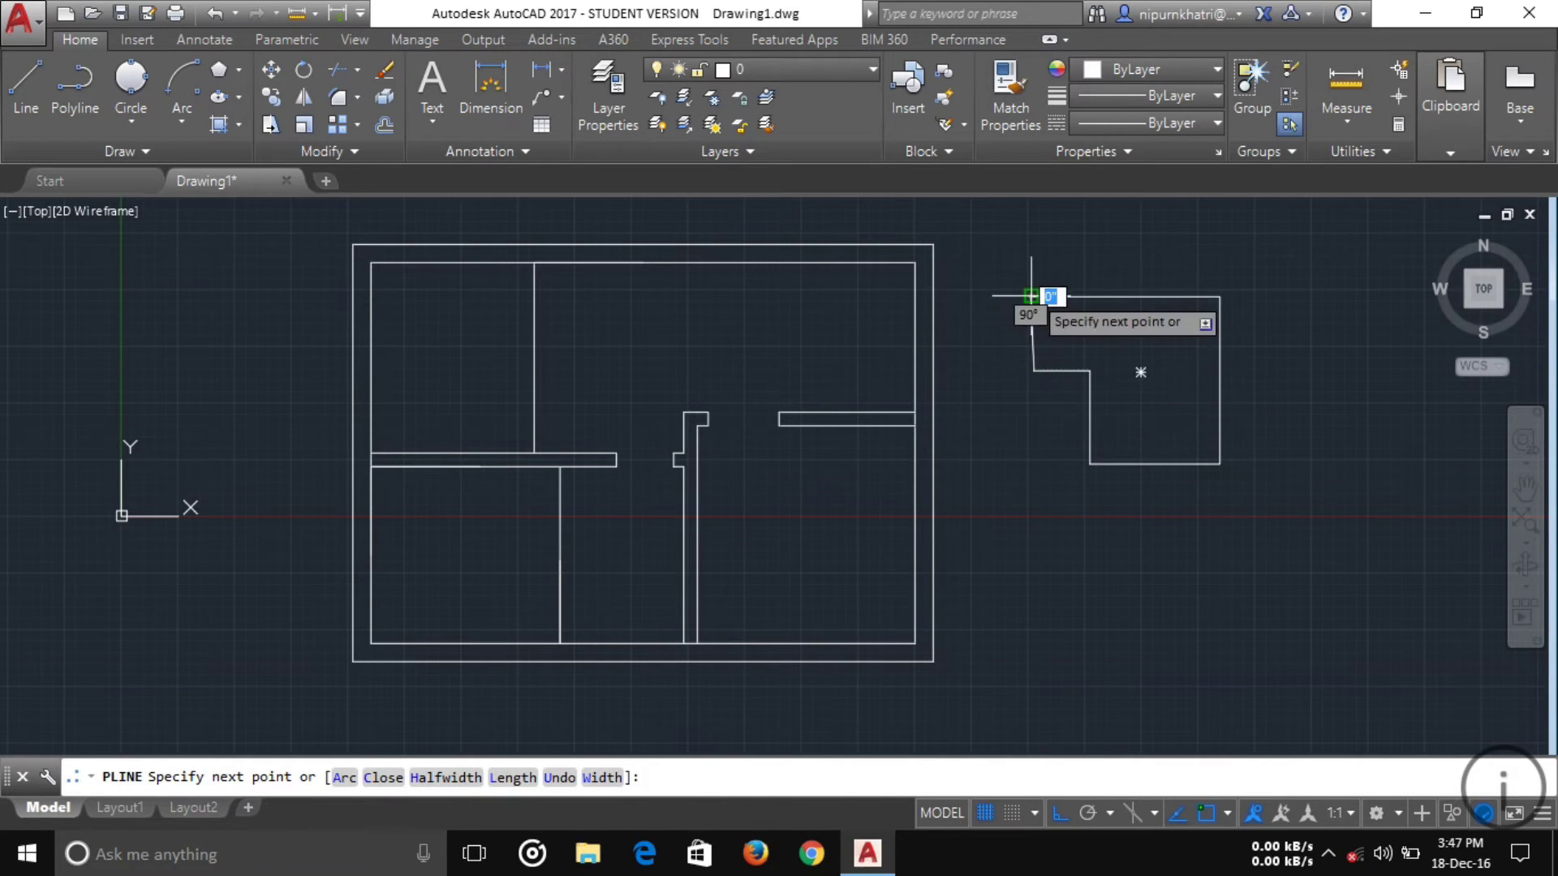
{"action": "key", "text": "Return"}
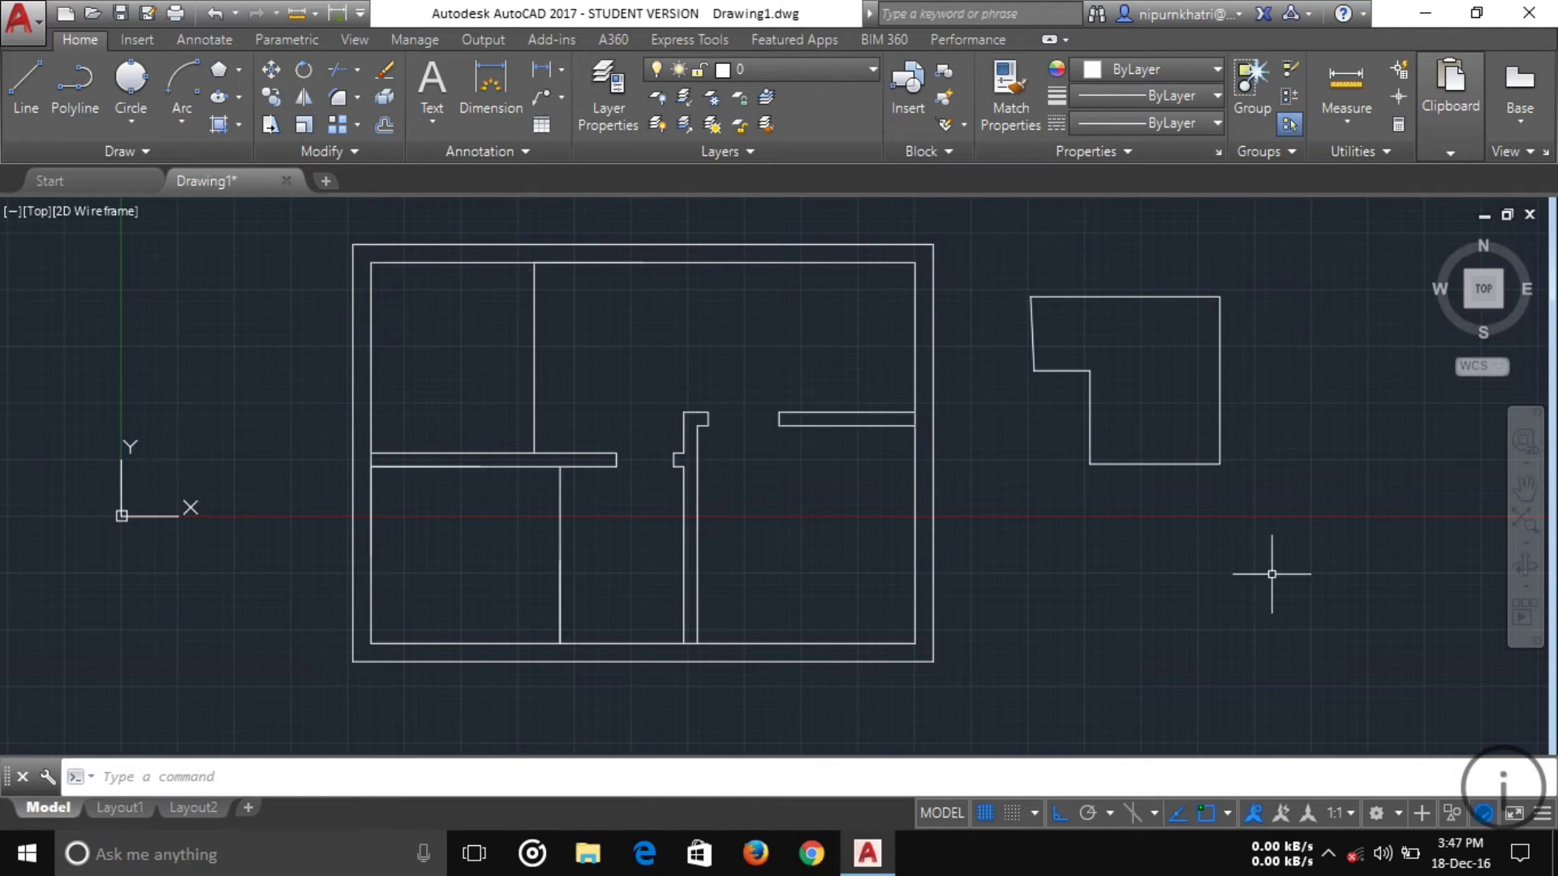
Select the L-shaped polyline to check whether its segments form one object, and deselect it.
{"action": "left_click", "coordinate": [1285, 390]}
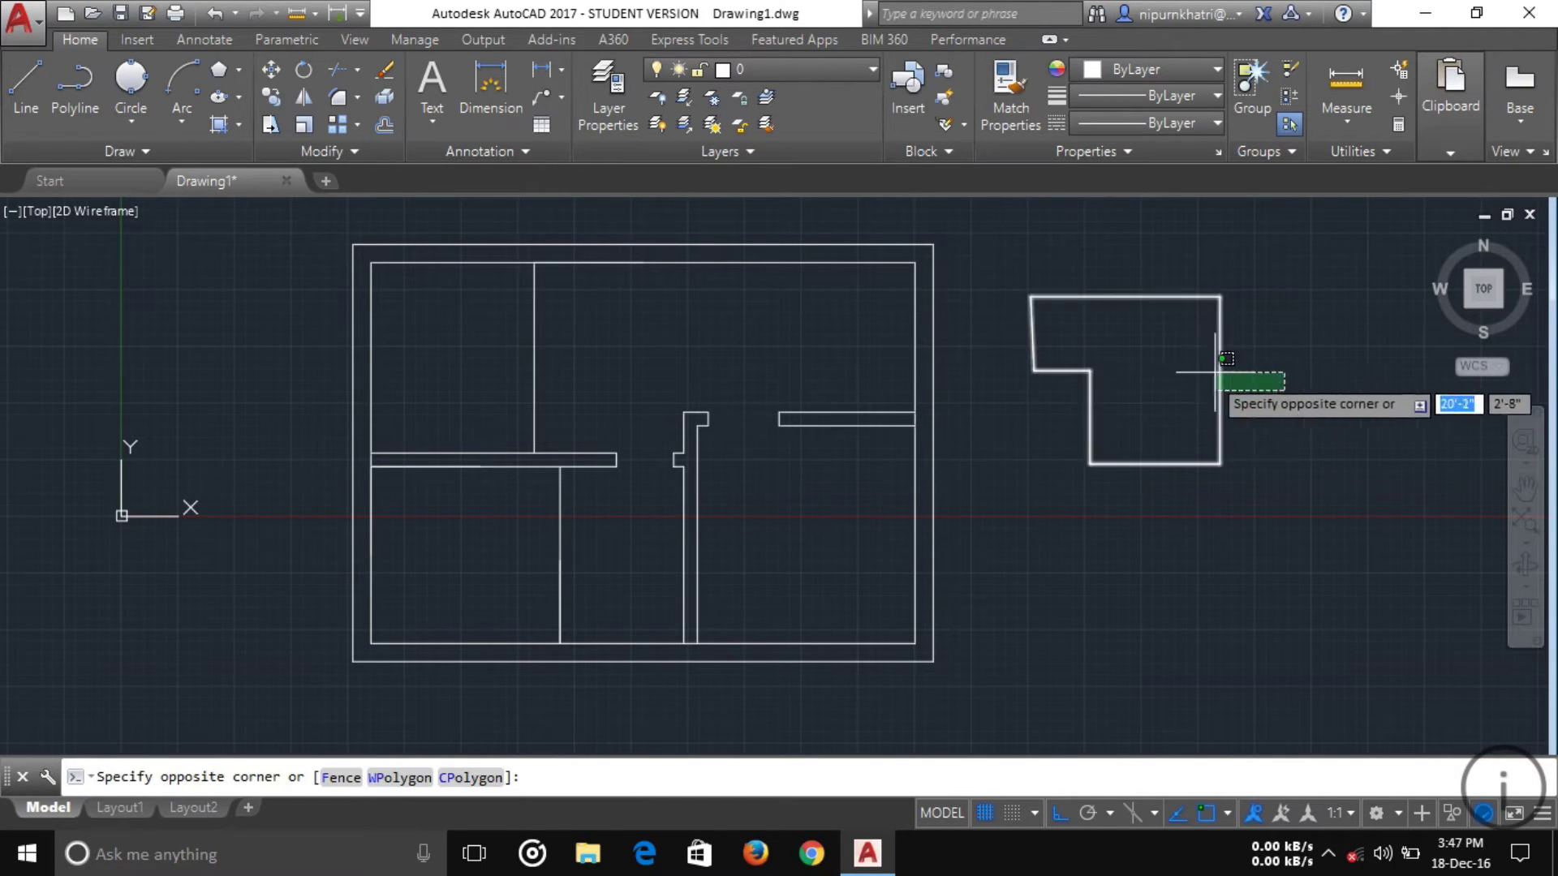
{"action": "left_click", "coordinate": [1167, 355]}
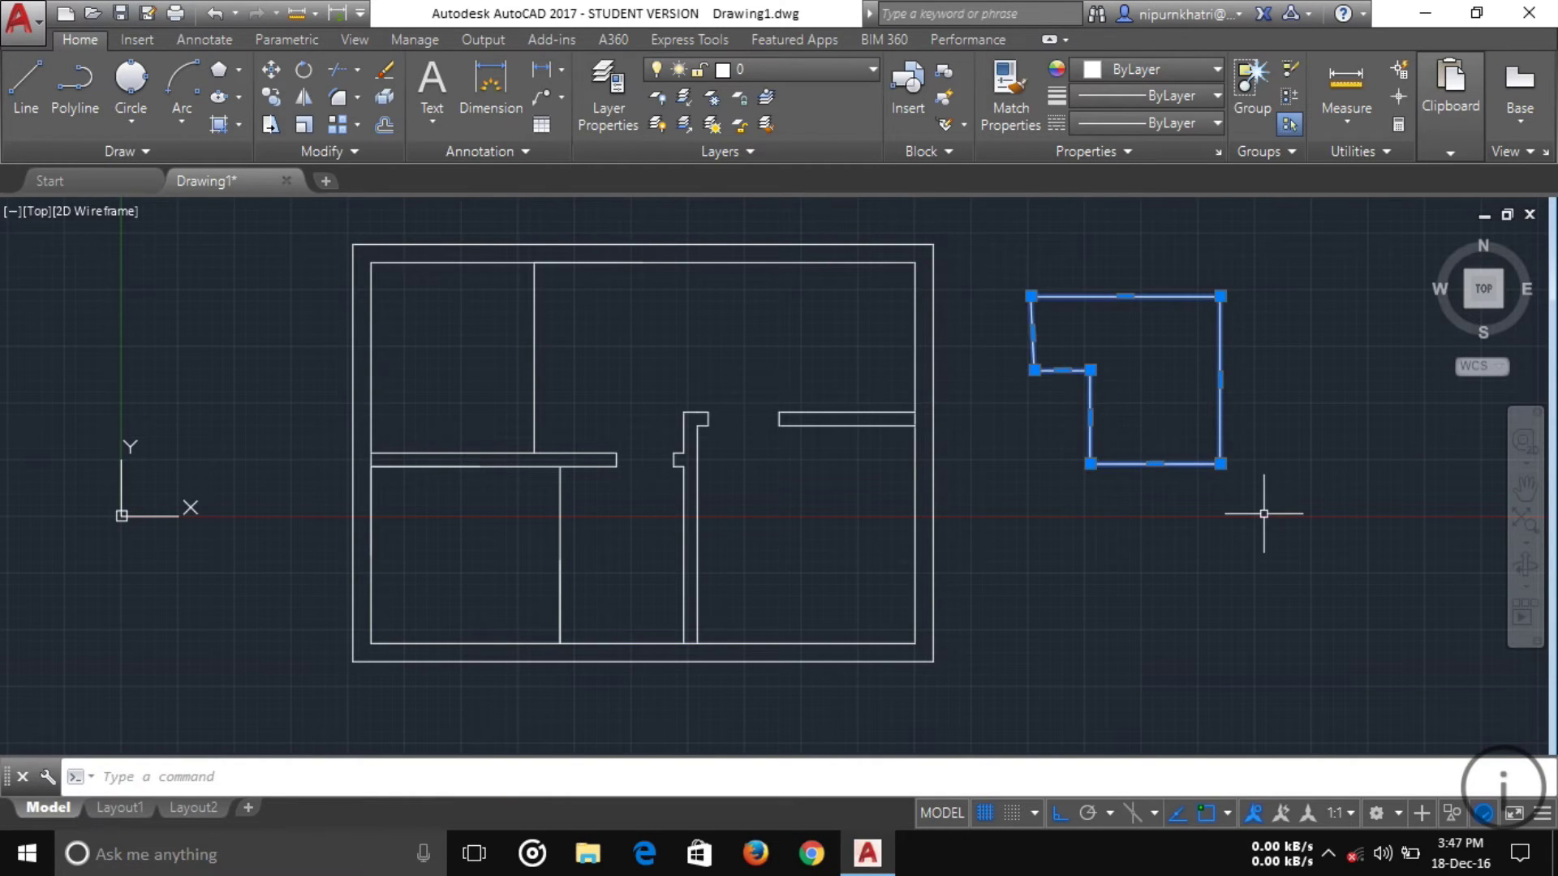
{"action": "key", "text": "Escape"}
Draw a similar closed L-shaped outline below the polyline using separate Line segments.
{"action": "left_click", "coordinate": [25, 81]}
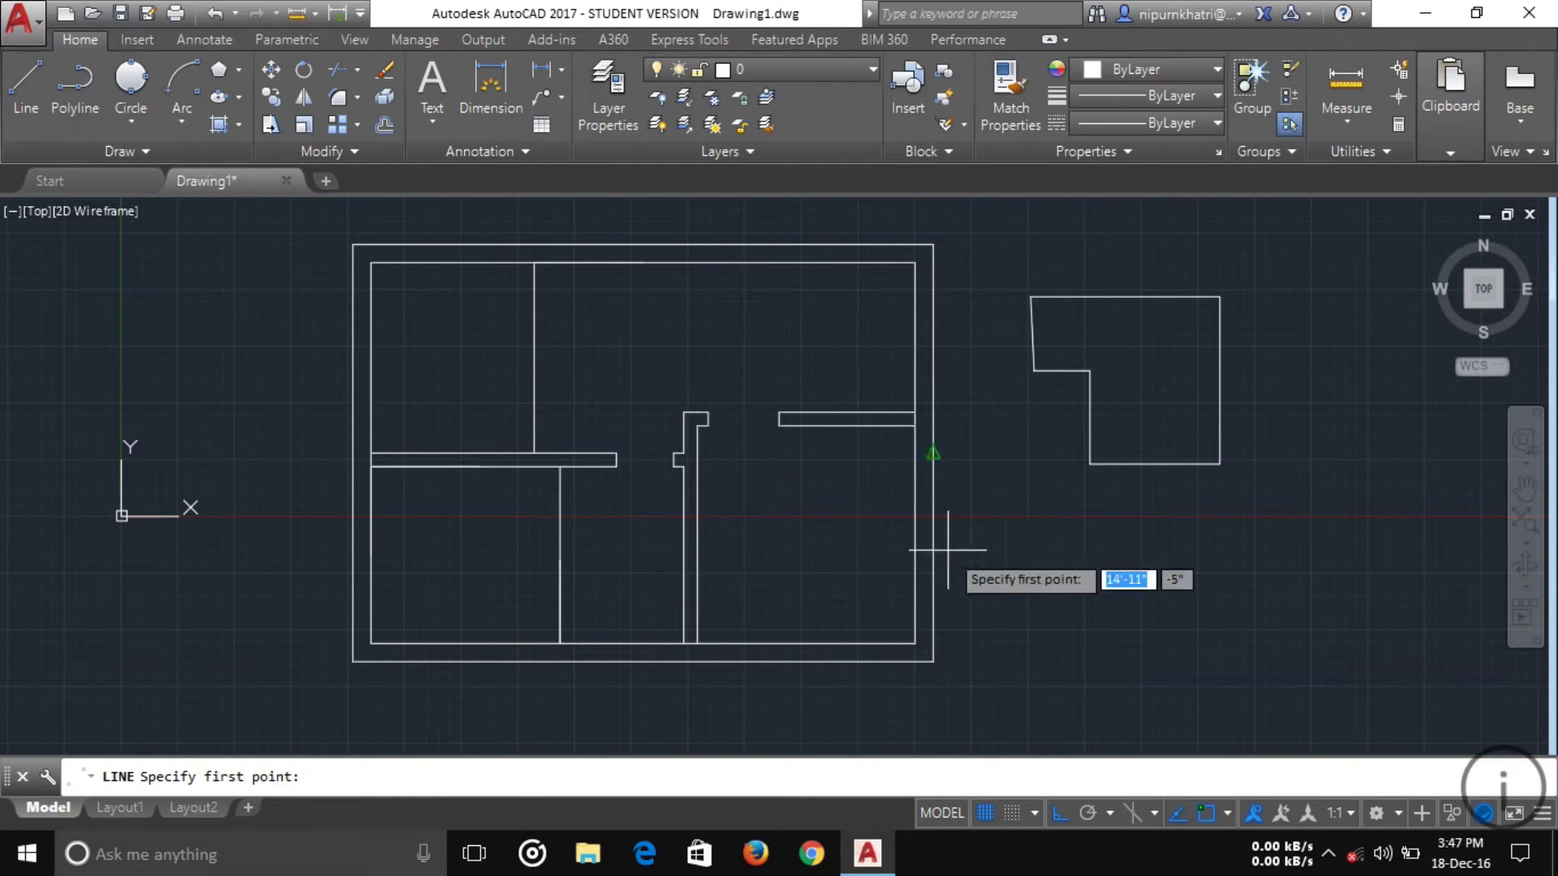
{"action": "left_click", "coordinate": [1024, 538]}
{"action": "left_click", "coordinate": [1226, 532]}
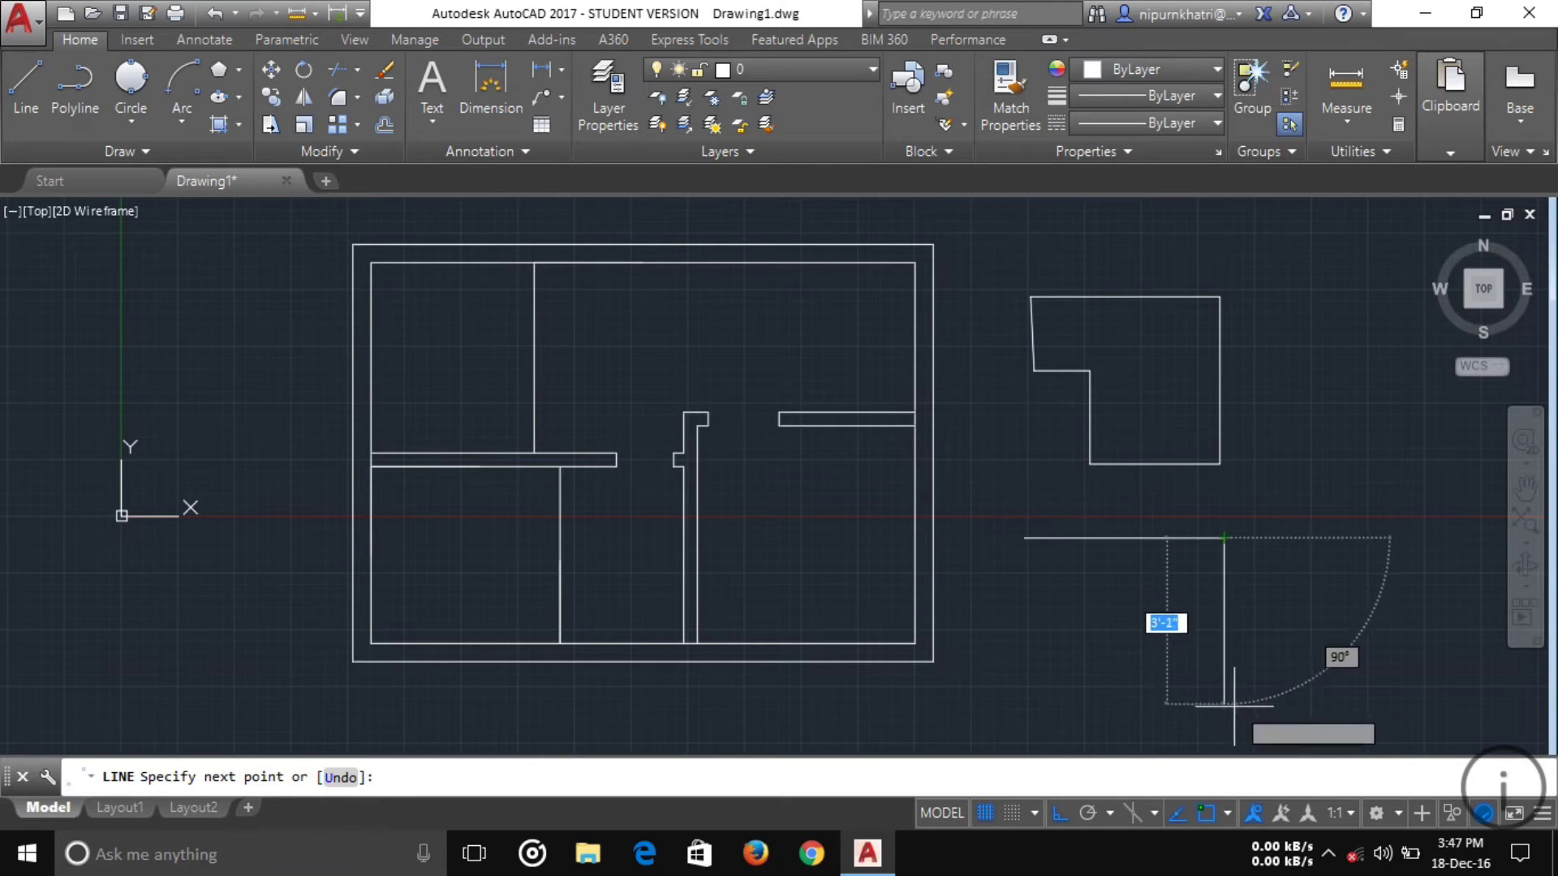
{"action": "left_click", "coordinate": [1224, 694]}
{"action": "left_click", "coordinate": [1076, 693]}
{"action": "left_click", "coordinate": [1076, 604]}
{"action": "left_click", "coordinate": [1027, 578]}
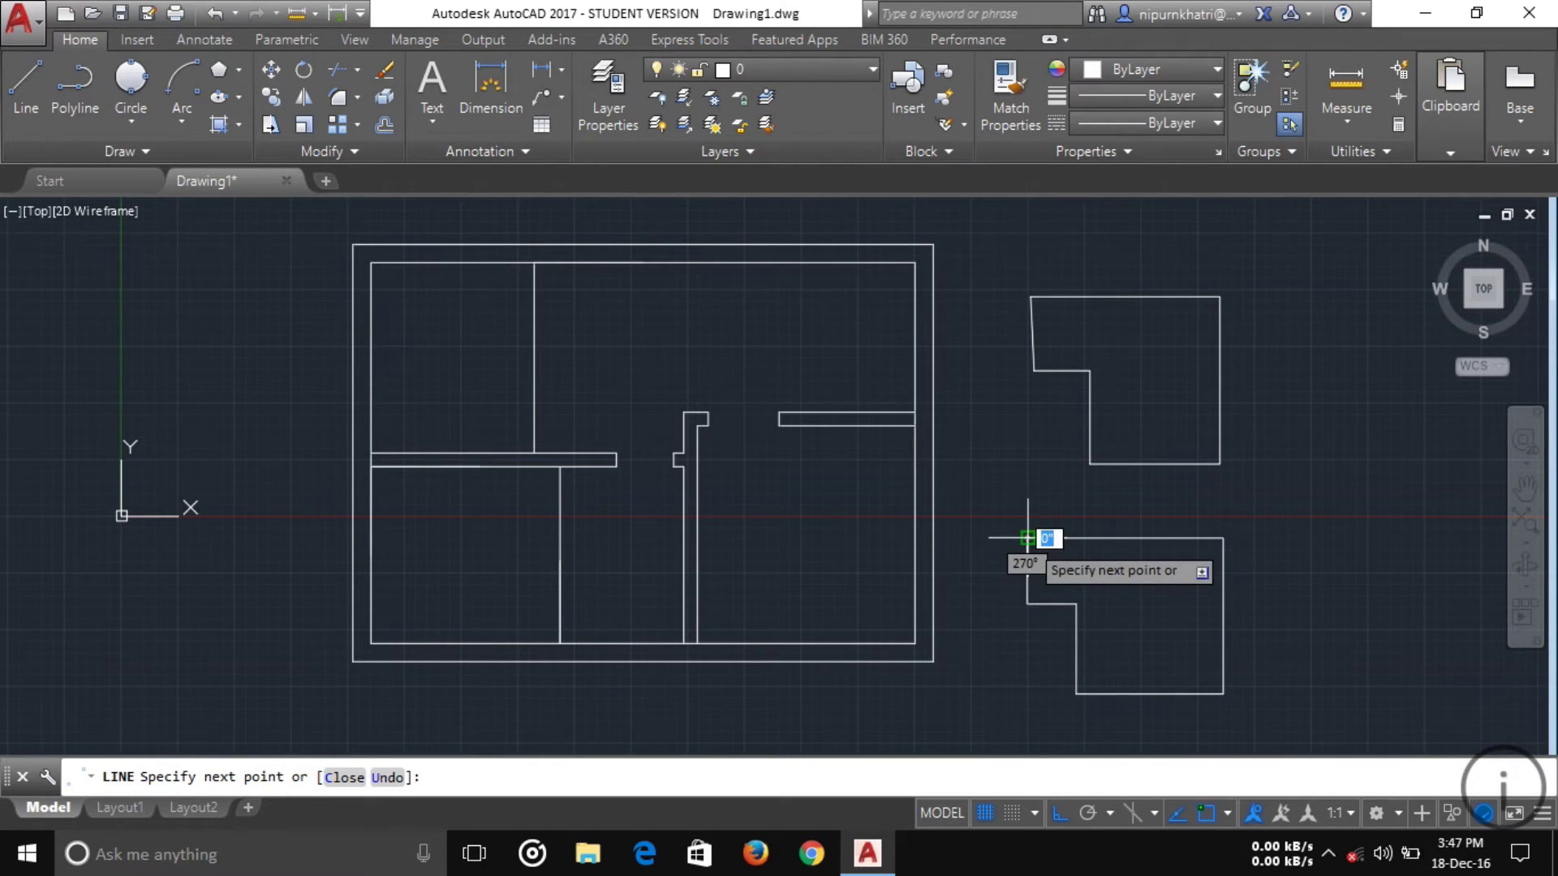
{"action": "left_click", "coordinate": [1027, 537]}
{"action": "key", "text": "Return"}
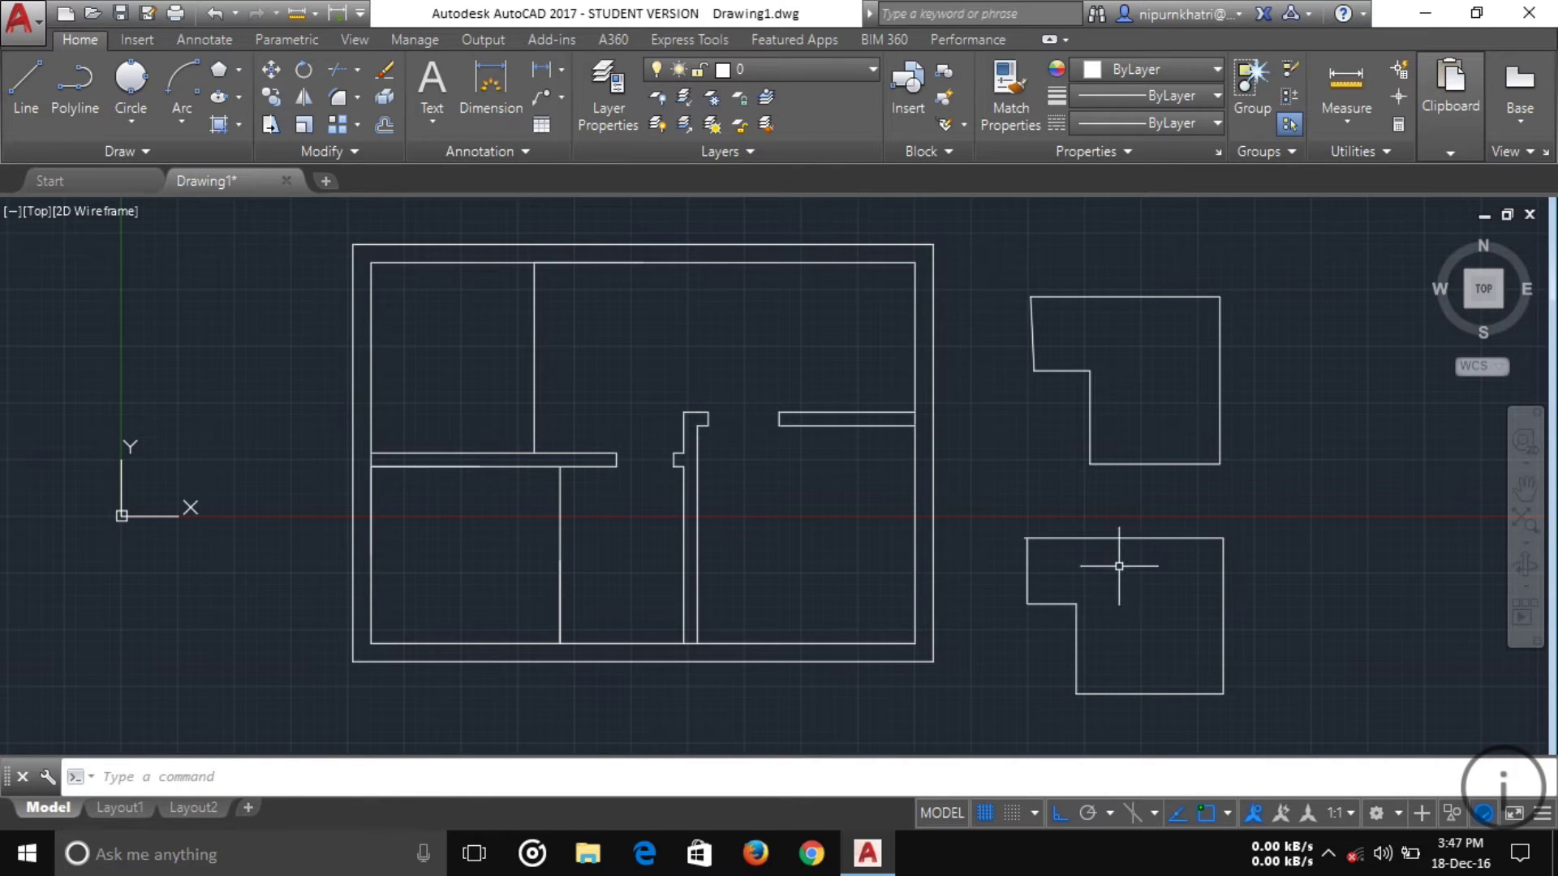
Select both L-shaped outlines beside the floor plan and delete them.
{"action": "left_click", "coordinate": [975, 497]}
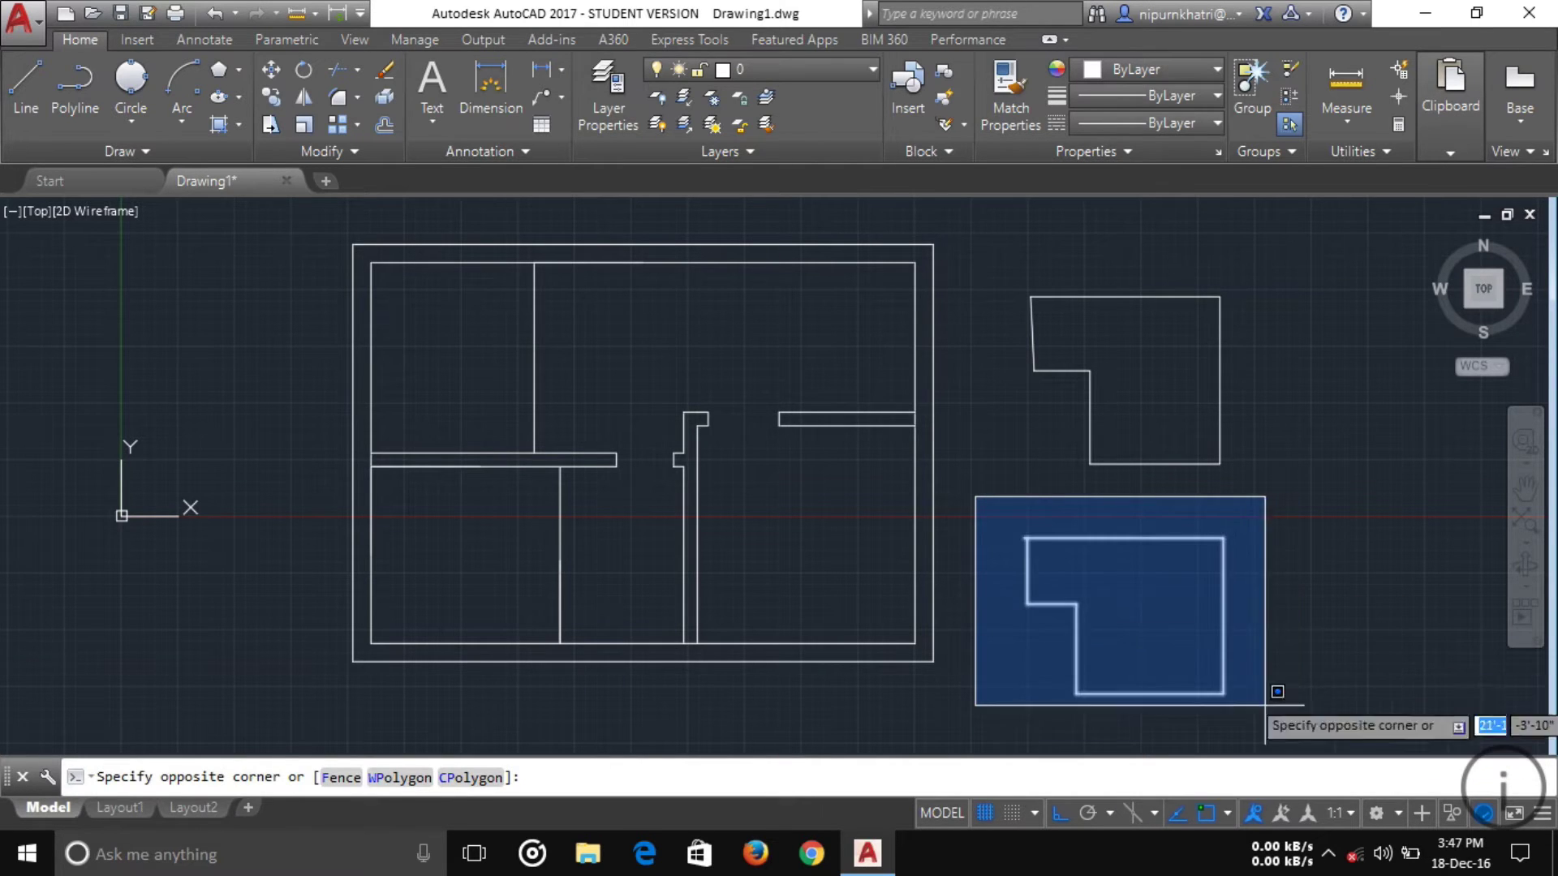
{"action": "key", "text": "Escape"}
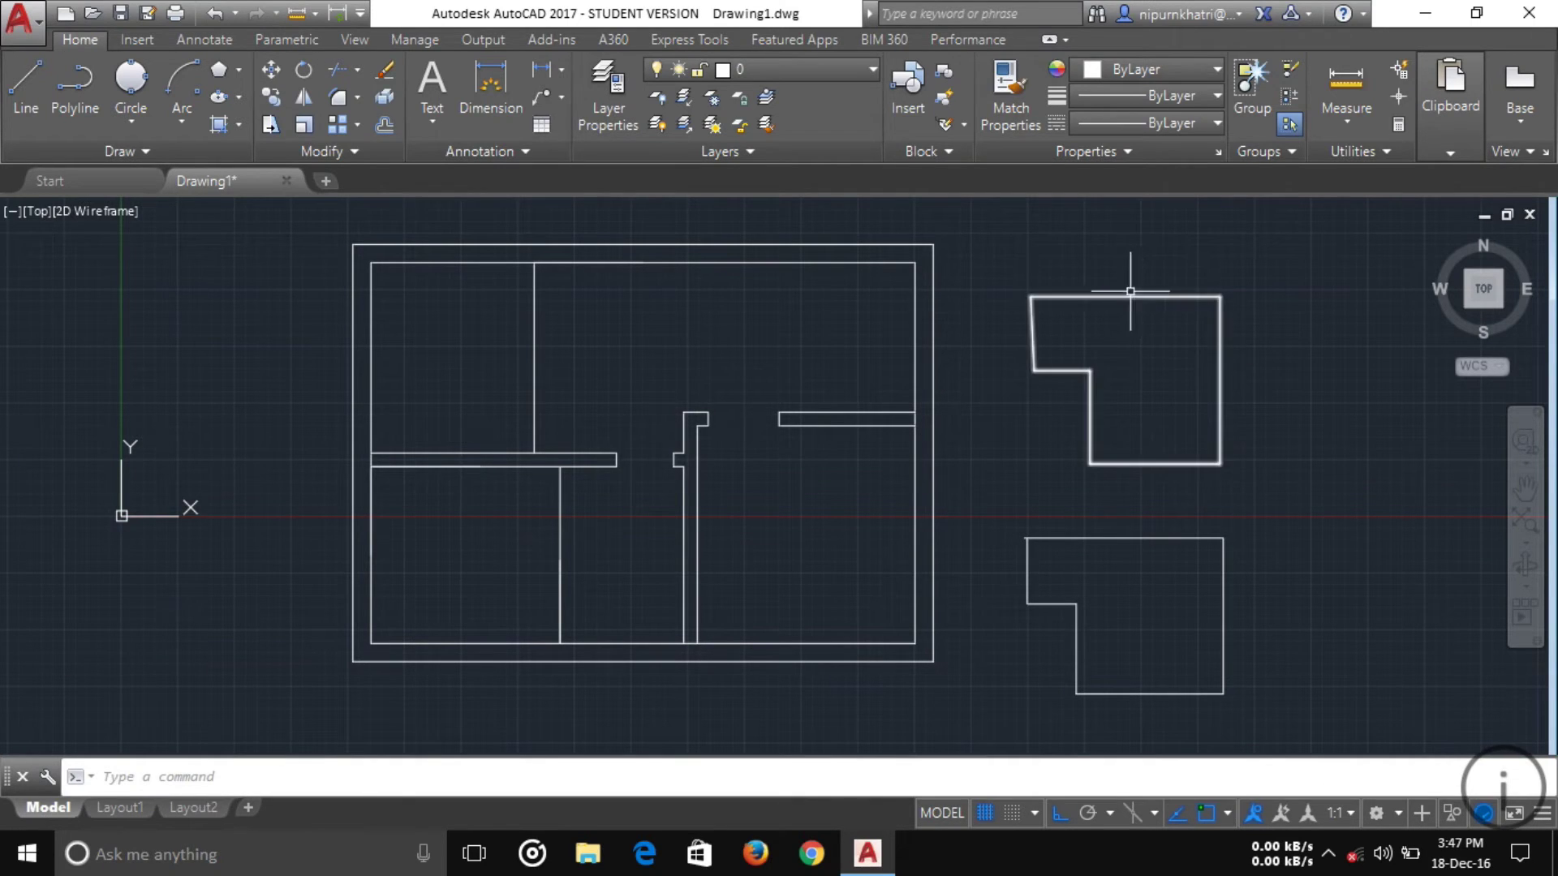
{"action": "left_click", "coordinate": [1319, 633]}
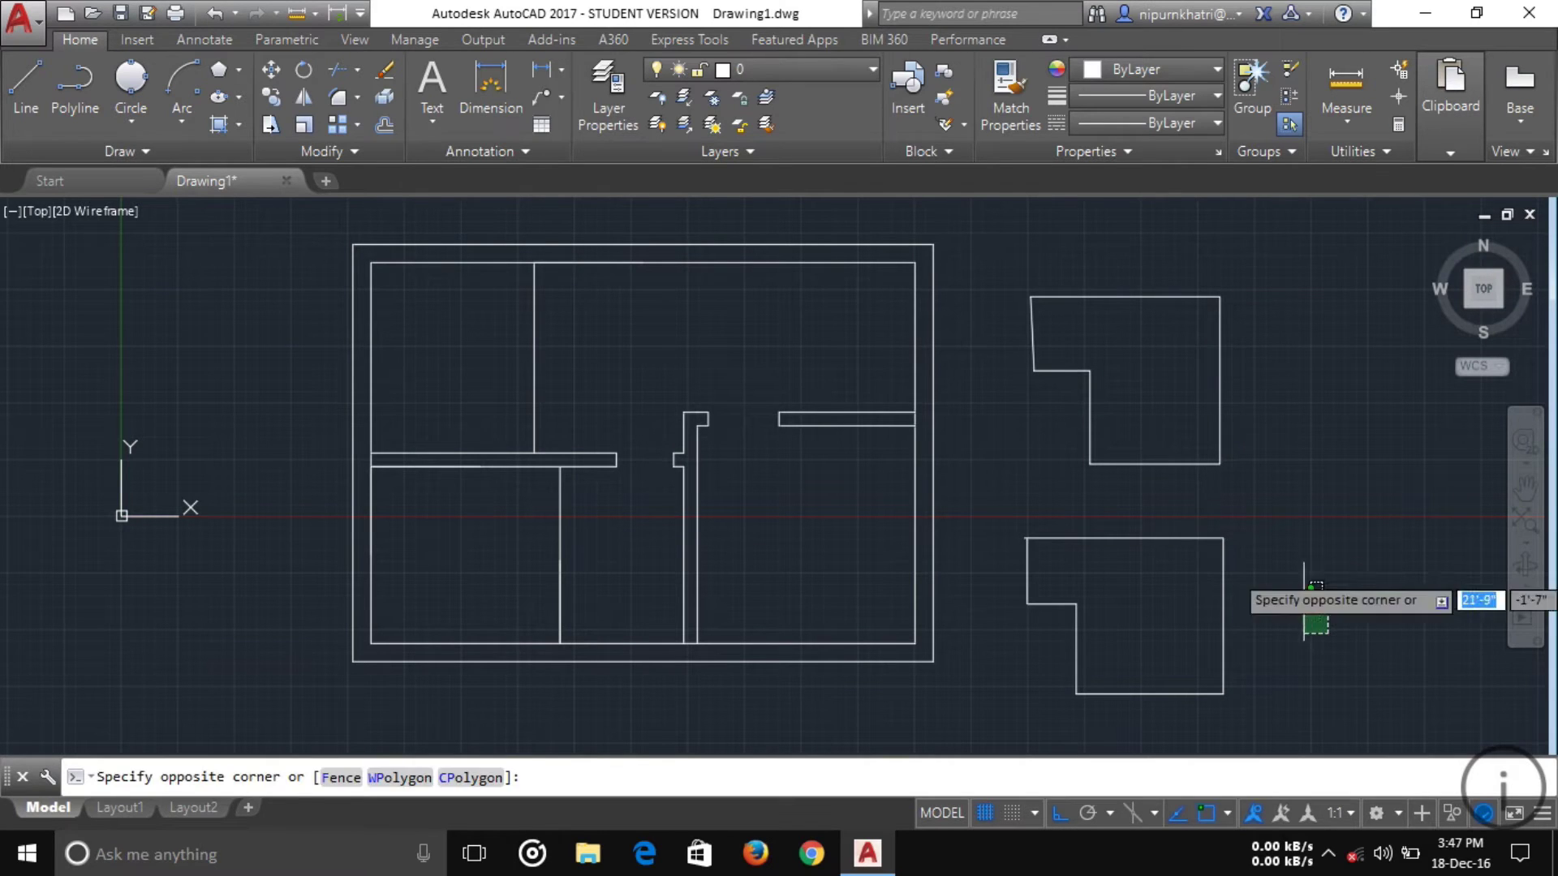
{"action": "left_click", "coordinate": [1205, 526]}
{"action": "left_click", "coordinate": [1307, 716]}
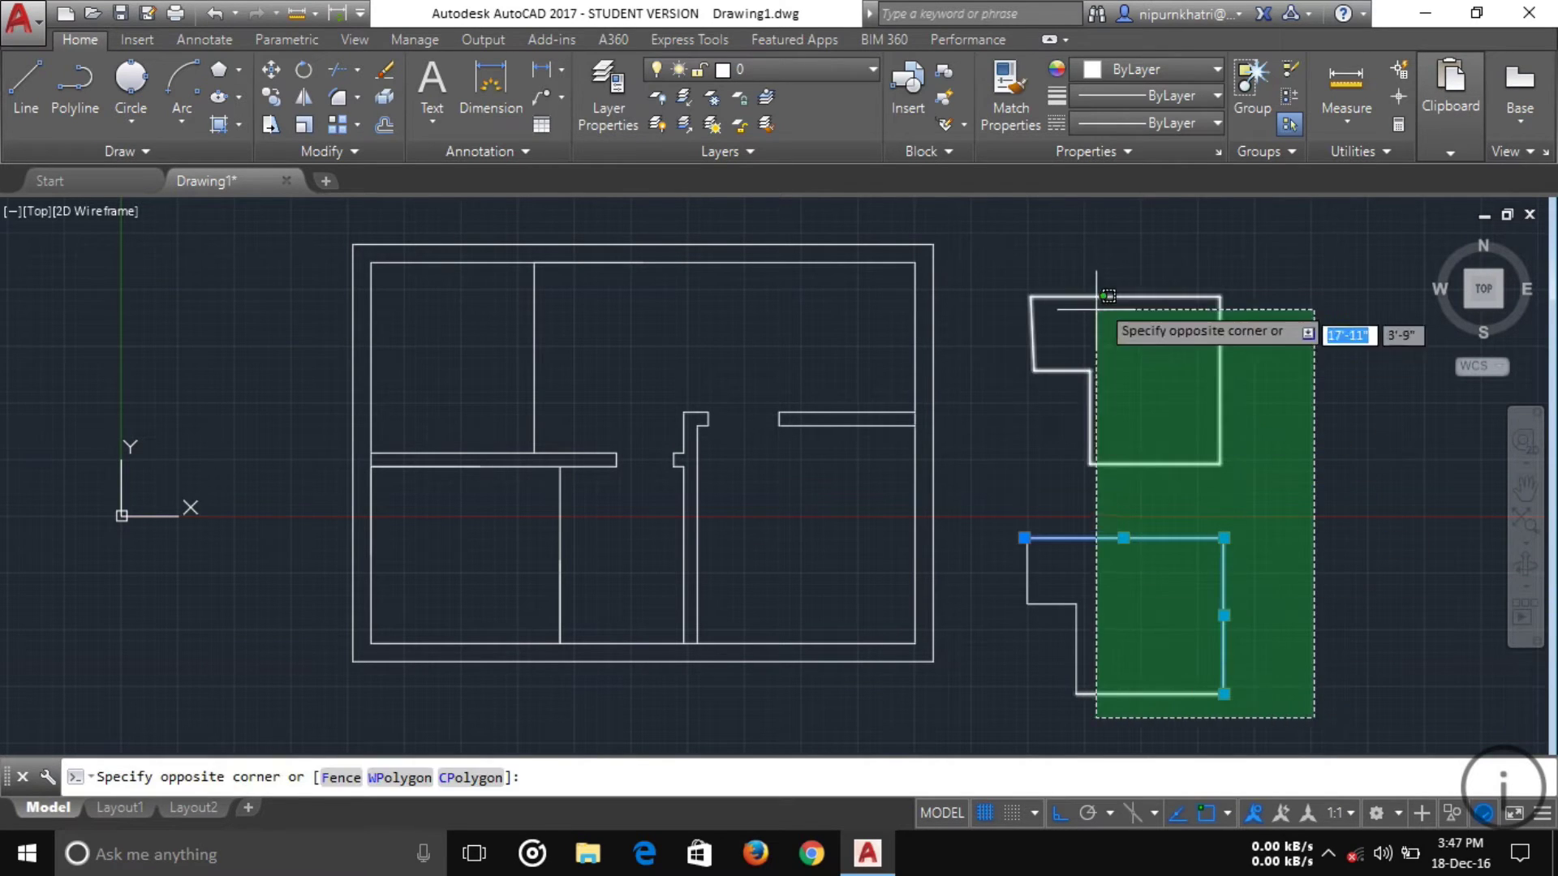
{"action": "left_click", "coordinate": [1083, 240]}
{"action": "left_click", "coordinate": [982, 258]}
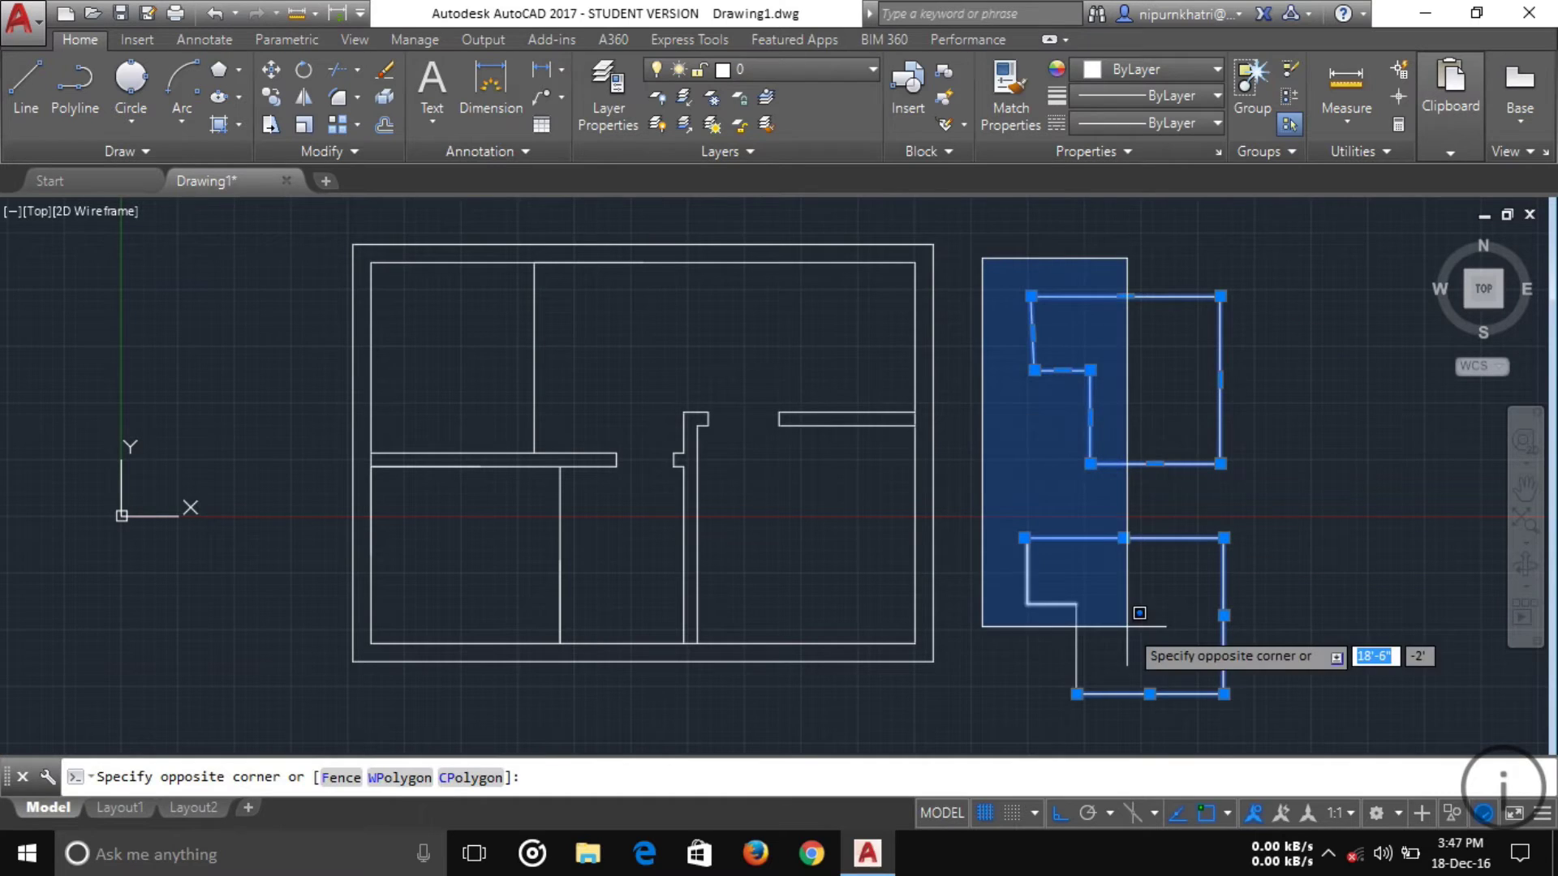
{"action": "left_click", "coordinate": [1153, 717]}
{"action": "key", "text": "Delete"}
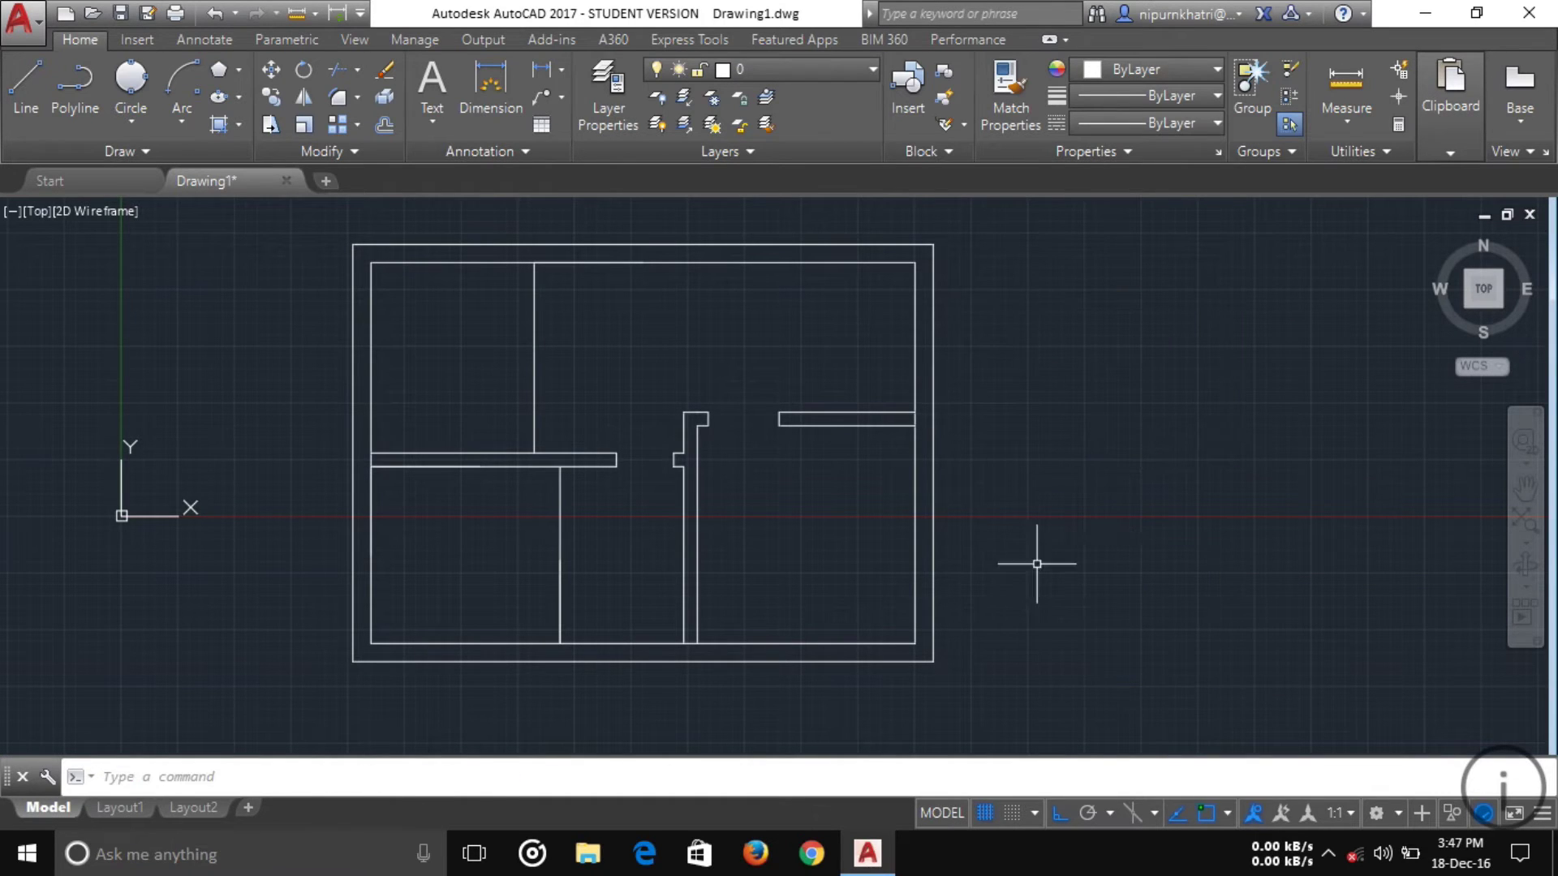
Draw a circle by center and radius beside the floor plan with a radius of 1'4".
{"action": "left_click", "coordinate": [130, 118]}
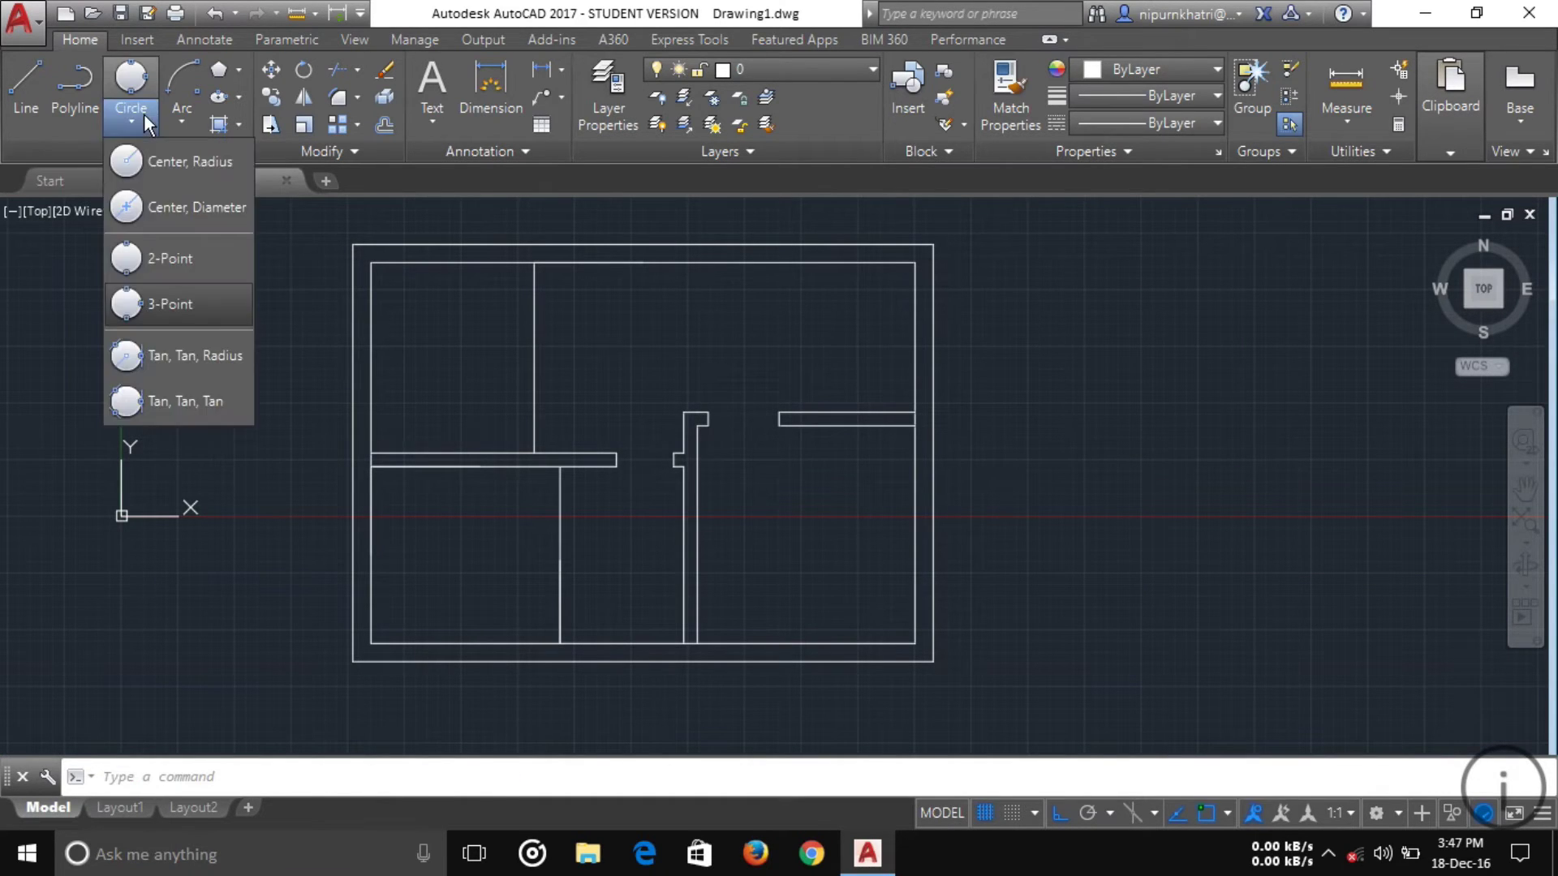
{"action": "left_click", "coordinate": [168, 162]}
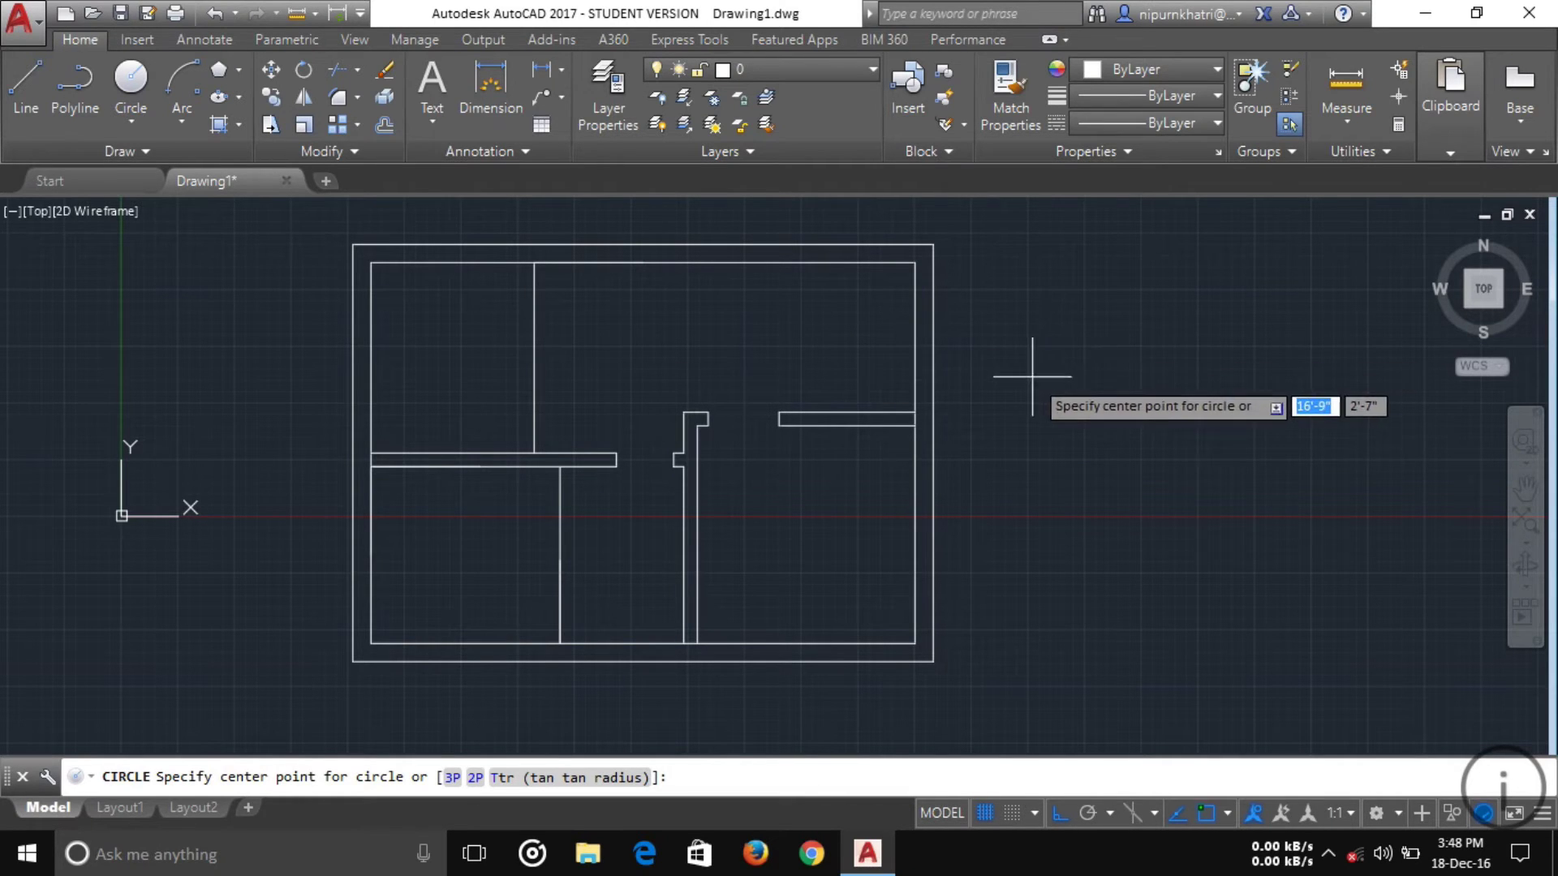
{"action": "left_click", "coordinate": [1079, 397]}
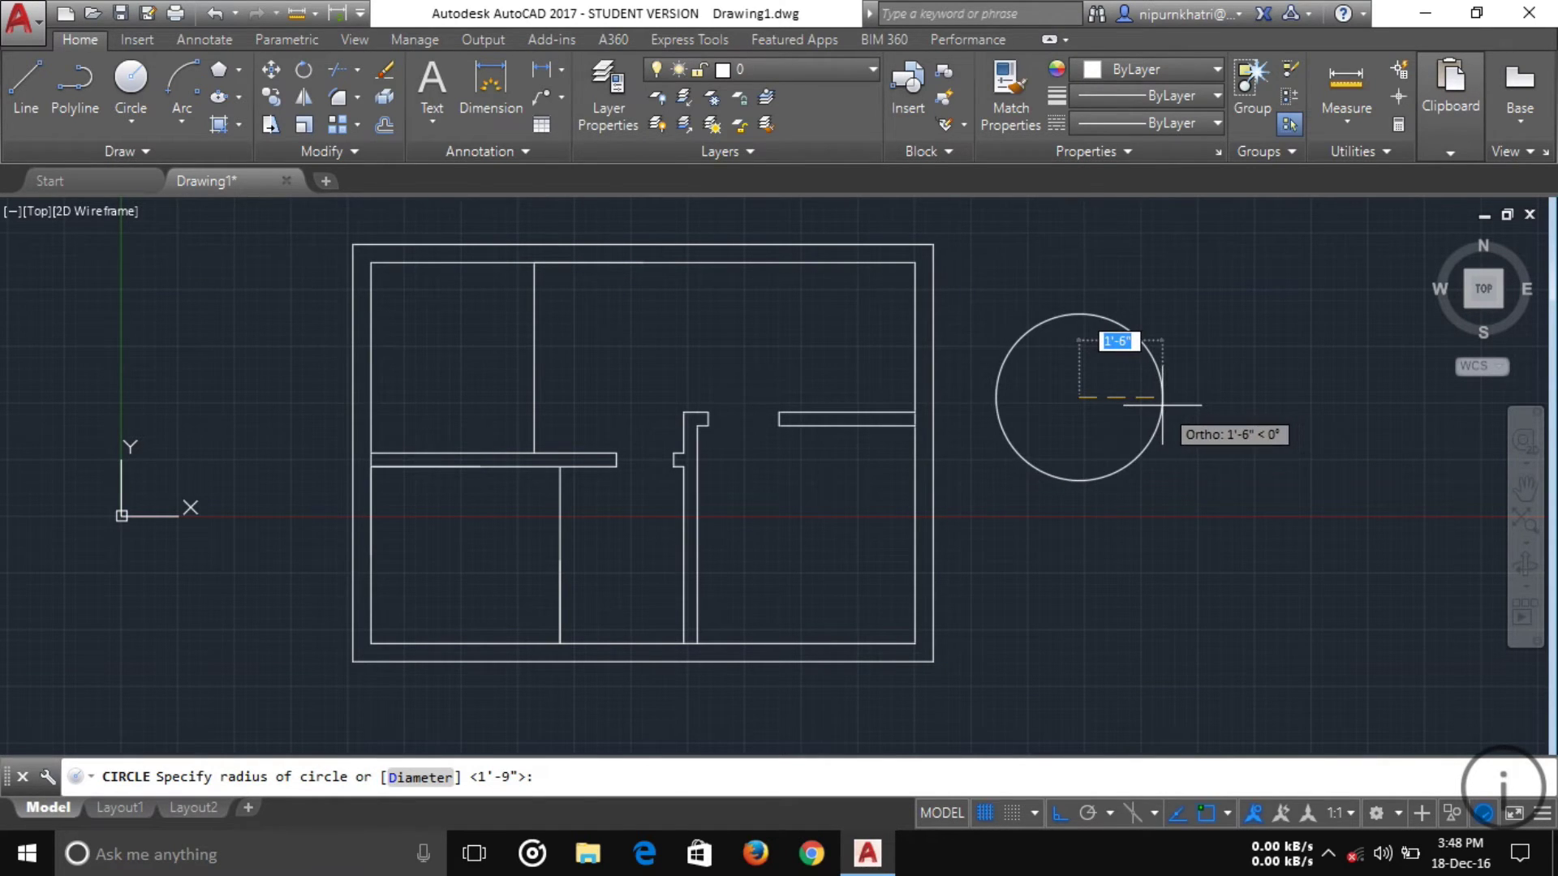
{"action": "type", "text": "1'4\""}
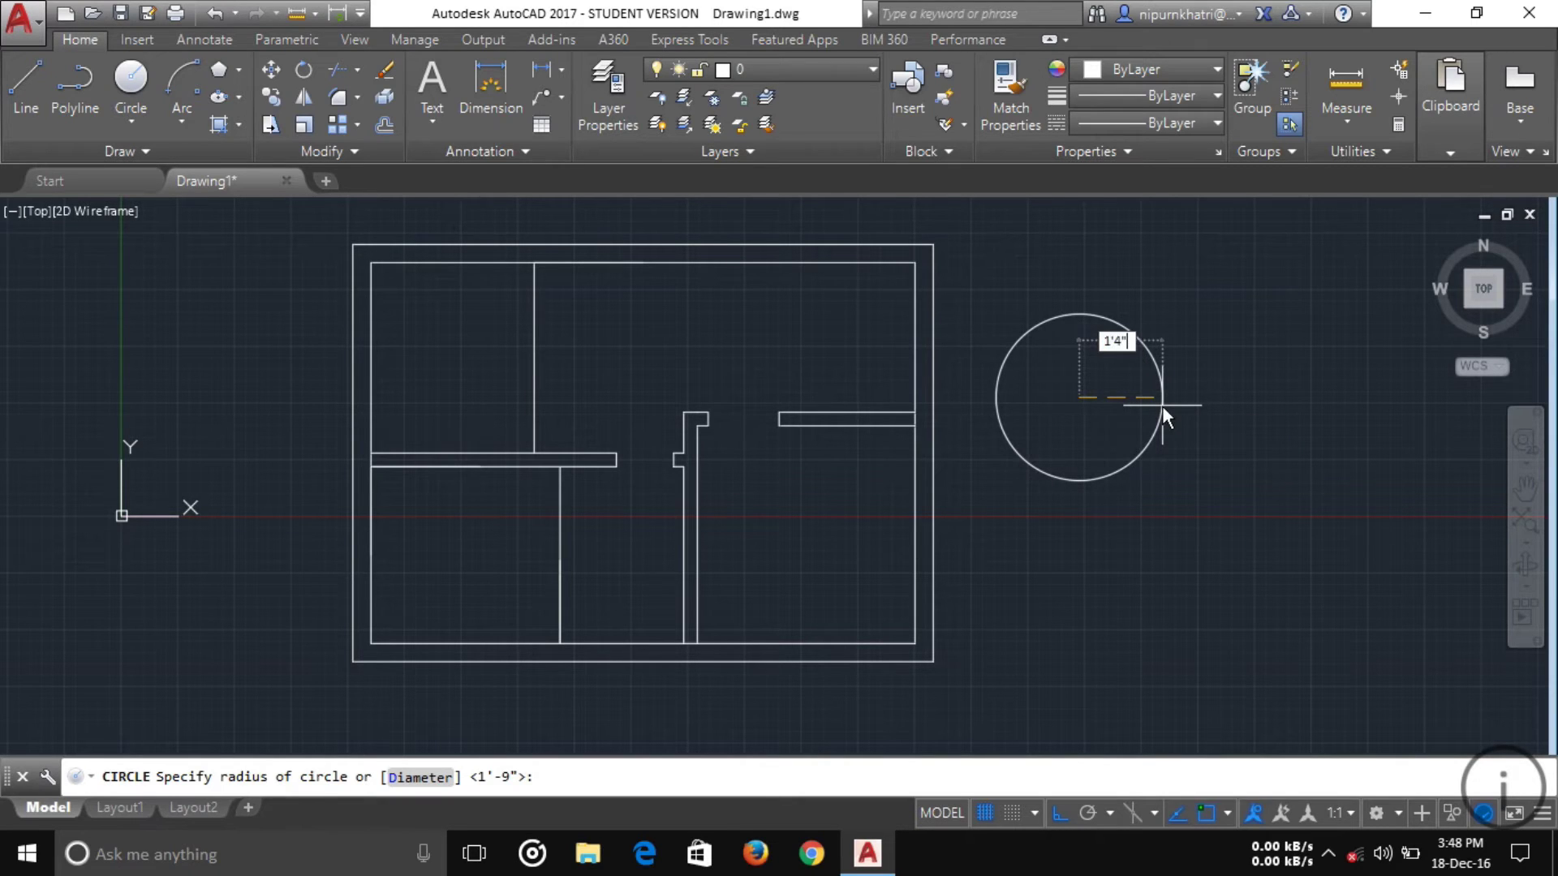
{"action": "key", "text": "Return"}
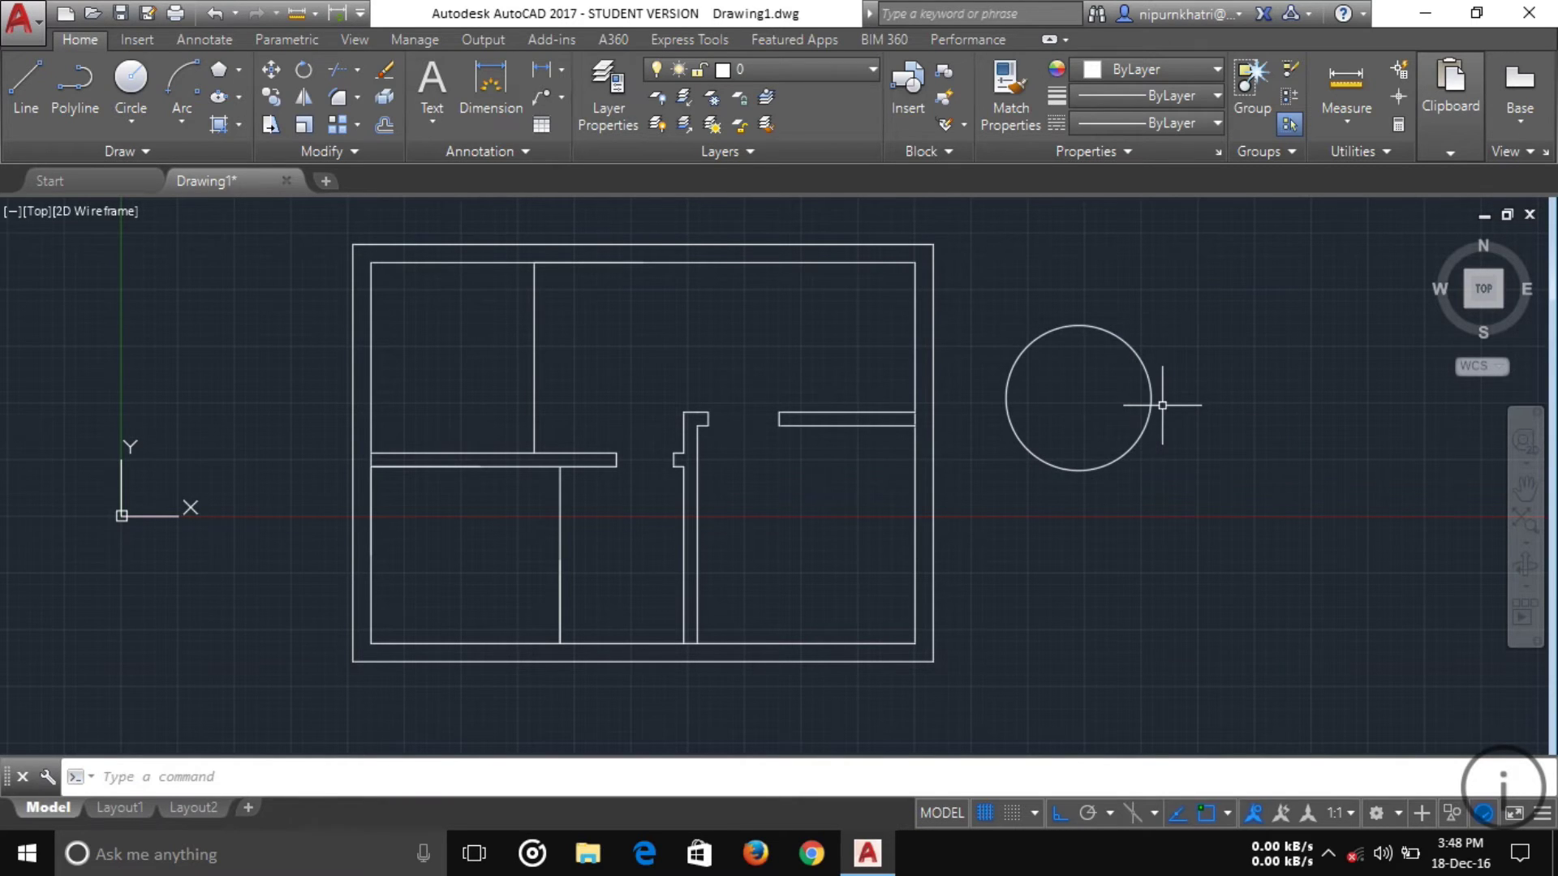
Select the circle beside the floor plan with a crossing window and delete it.
{"action": "left_click", "coordinate": [1161, 515]}
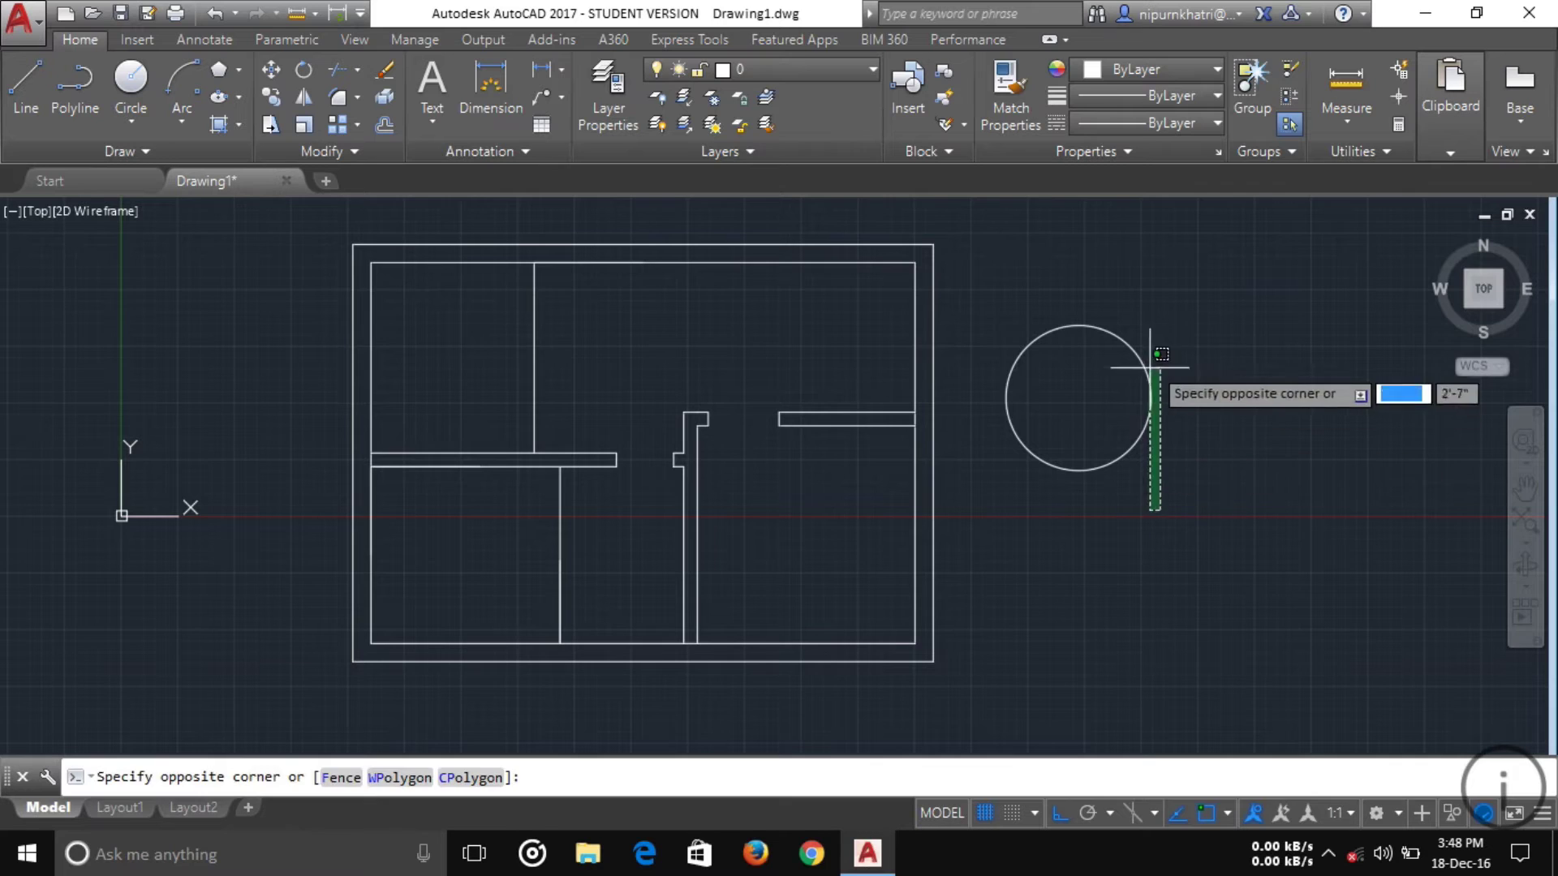
{"action": "left_click", "coordinate": [1108, 298]}
{"action": "key", "text": "Delete"}
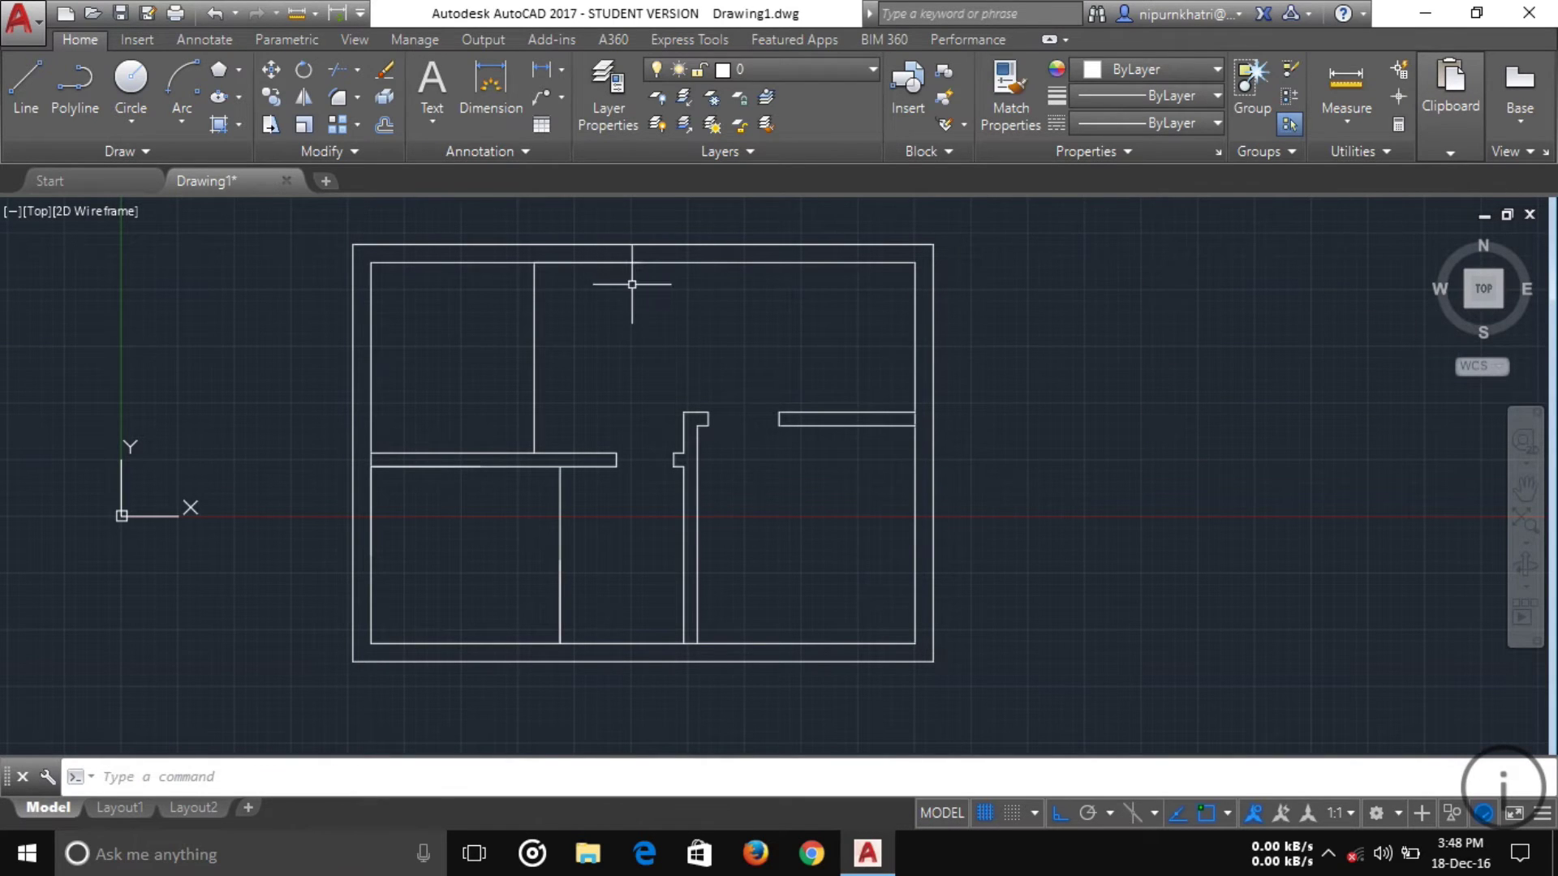
Draw a 2-Point circle across the opening between the midpoints of the two facing upper wall ends, and delete it.
{"action": "left_click", "coordinate": [131, 122]}
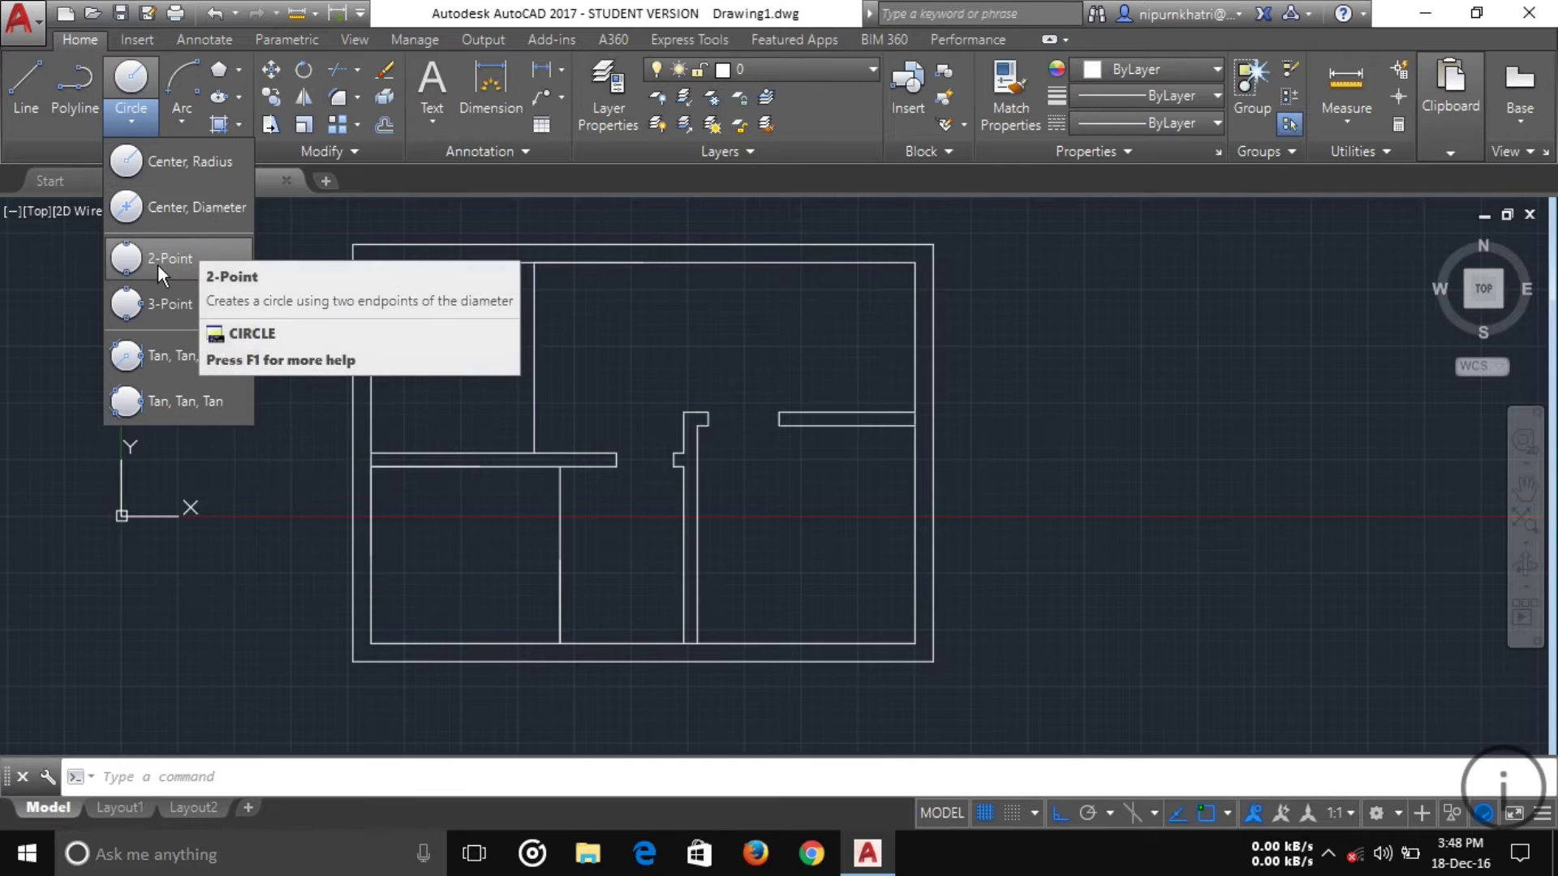
{"action": "left_click", "coordinate": [172, 260]}
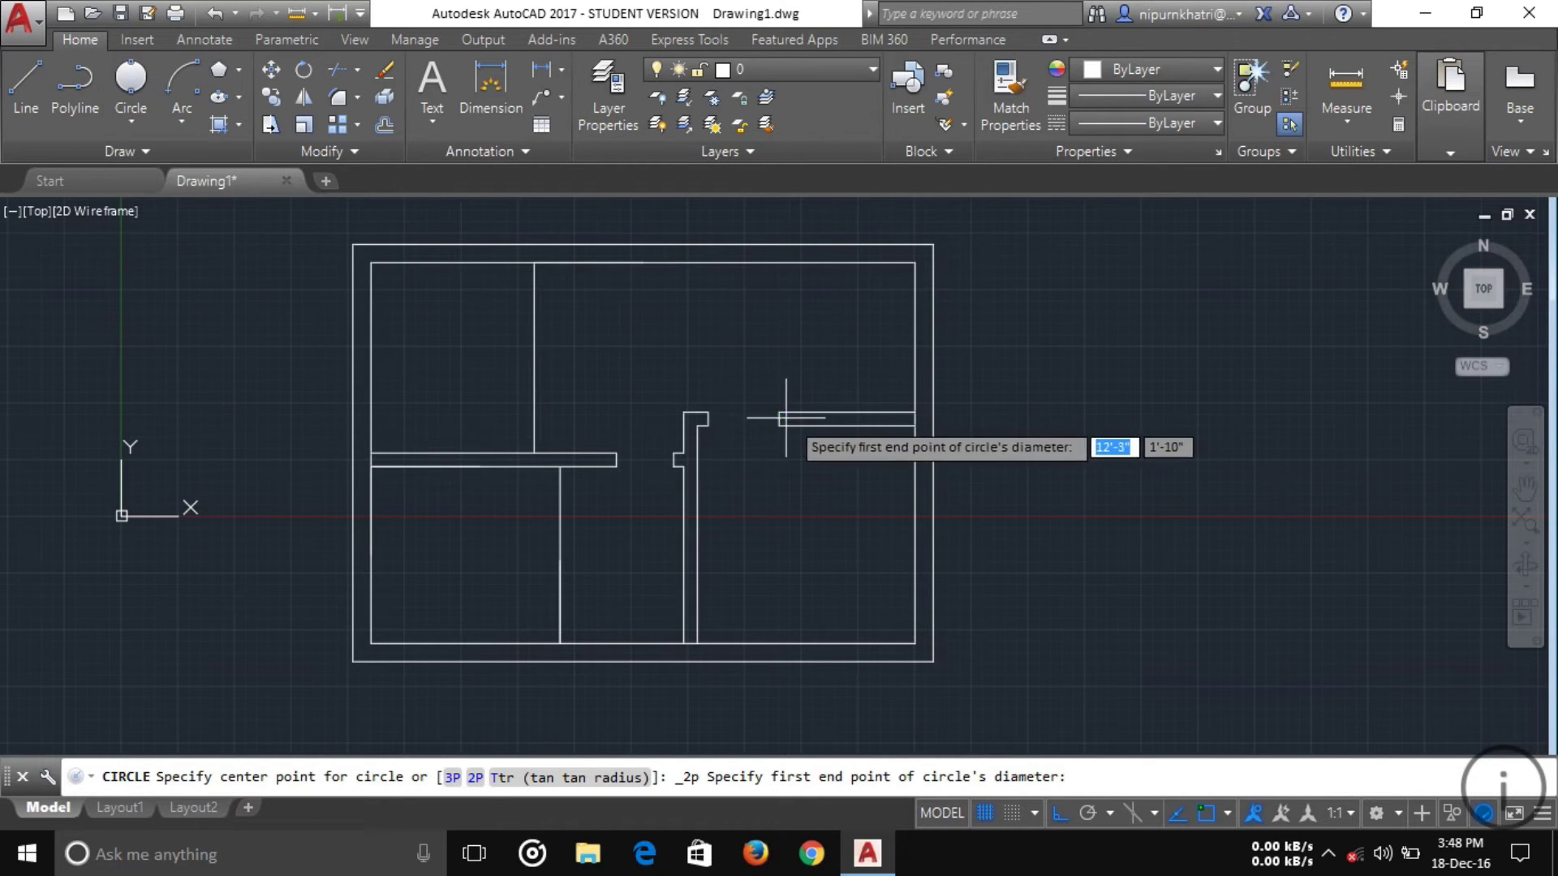
{"action": "scroll", "coordinate": [791, 408], "scroll_direction": "up", "scroll_amount": 2}
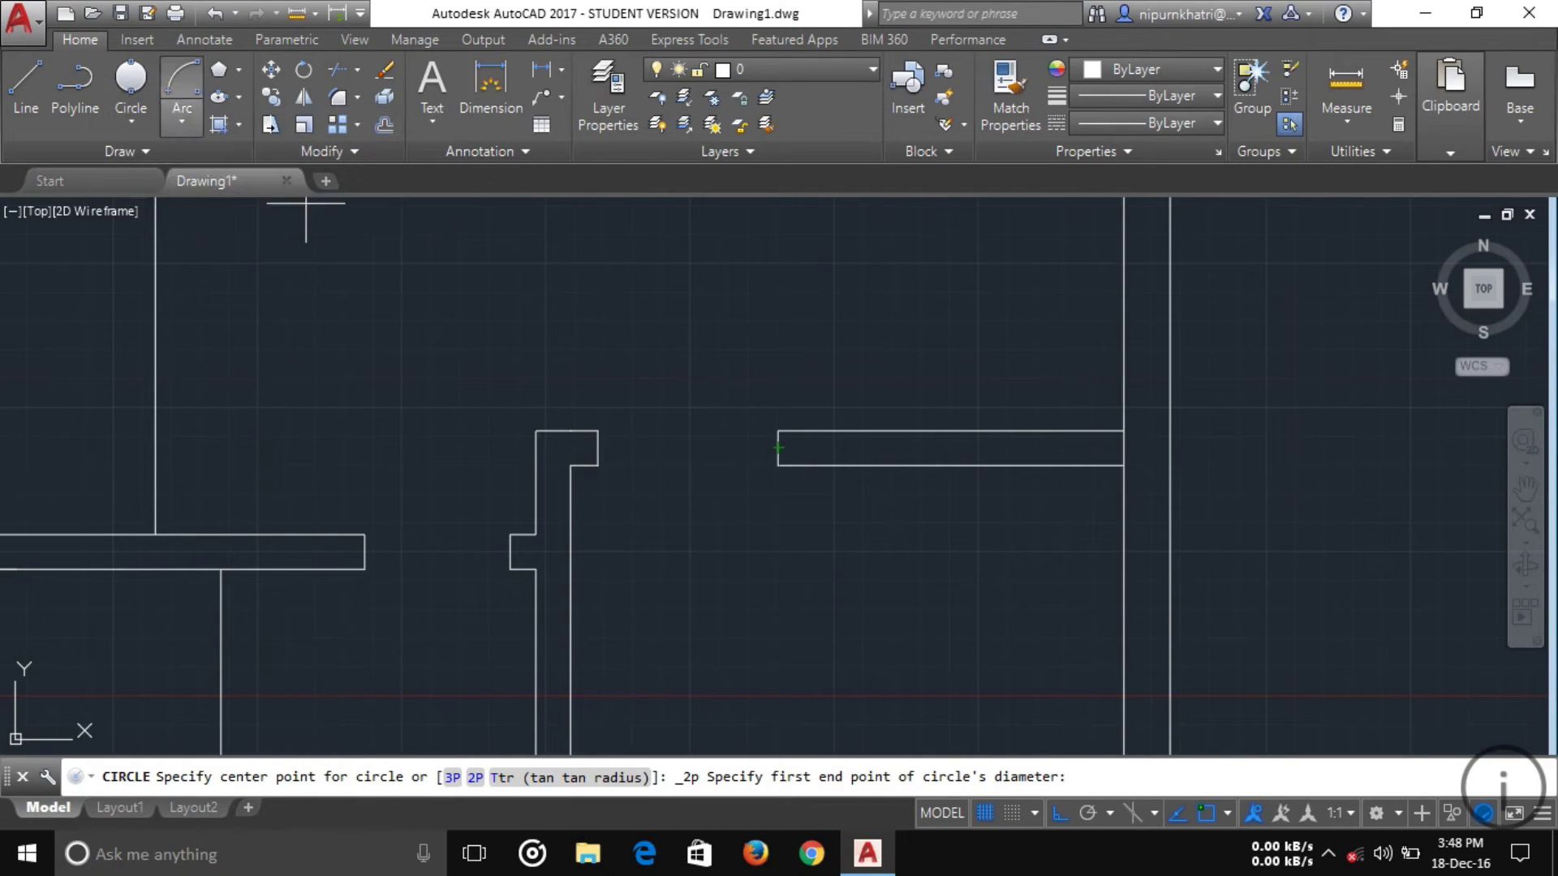
{"action": "left_click", "coordinate": [598, 448]}
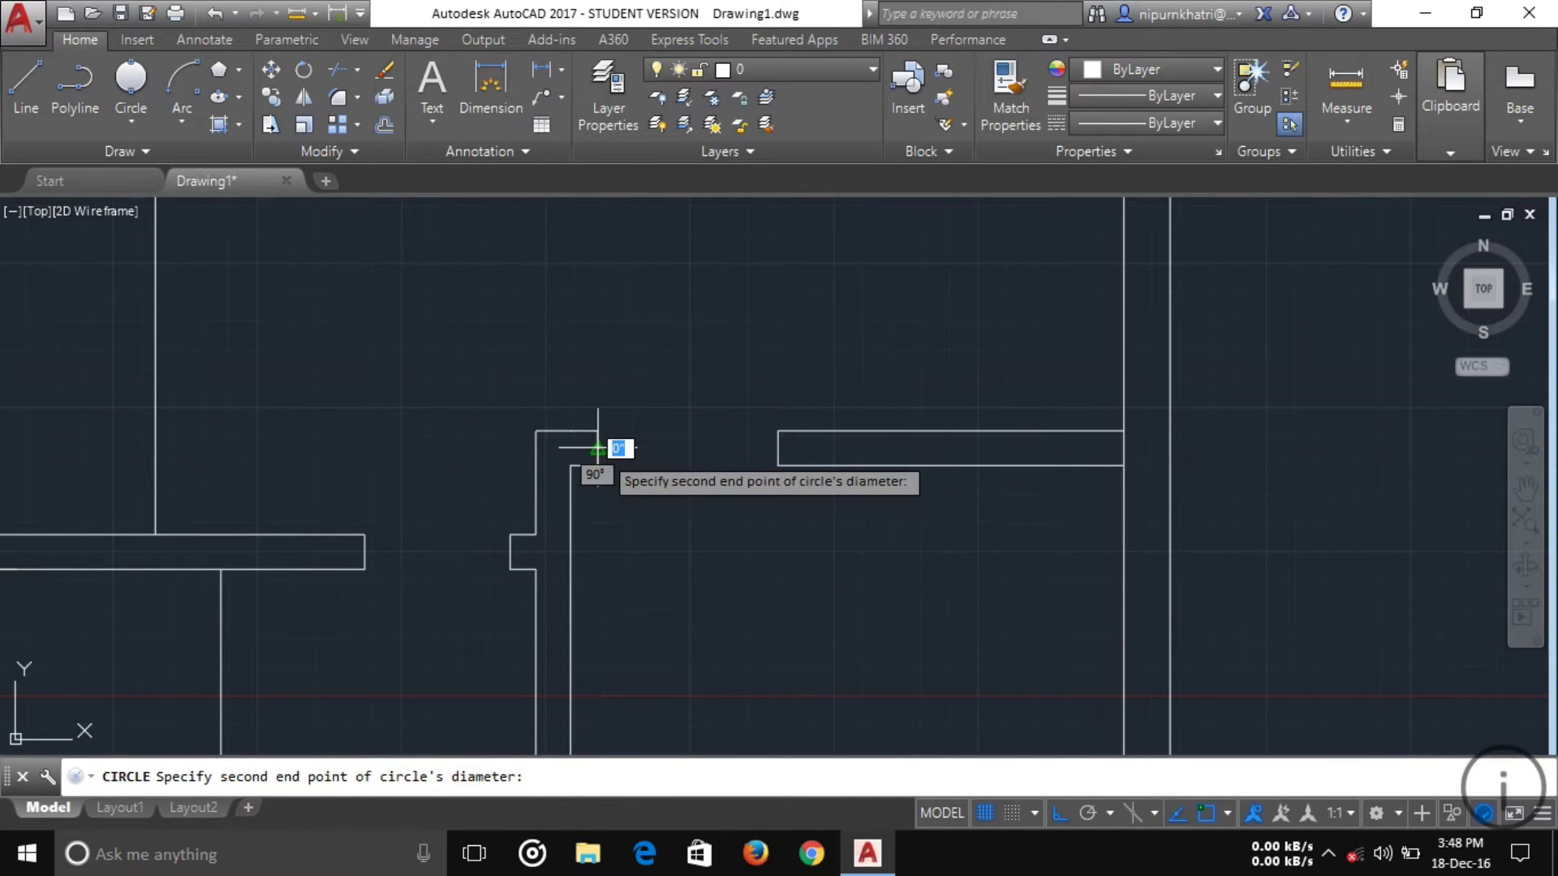
{"action": "left_click", "coordinate": [780, 450]}
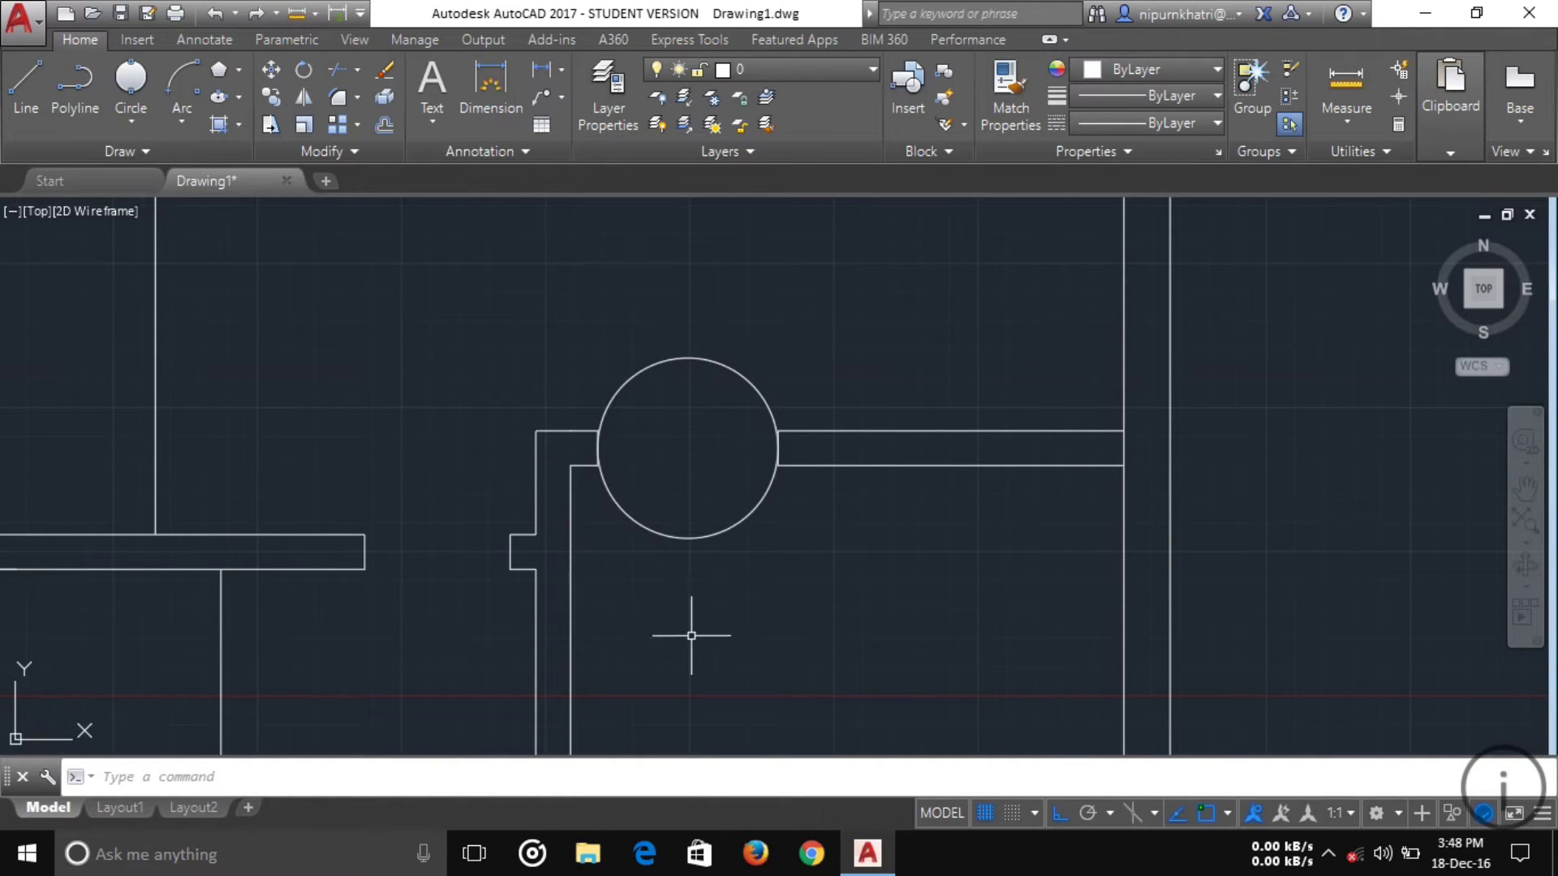
{"action": "left_click", "coordinate": [737, 603]}
{"action": "left_click", "coordinate": [707, 484]}
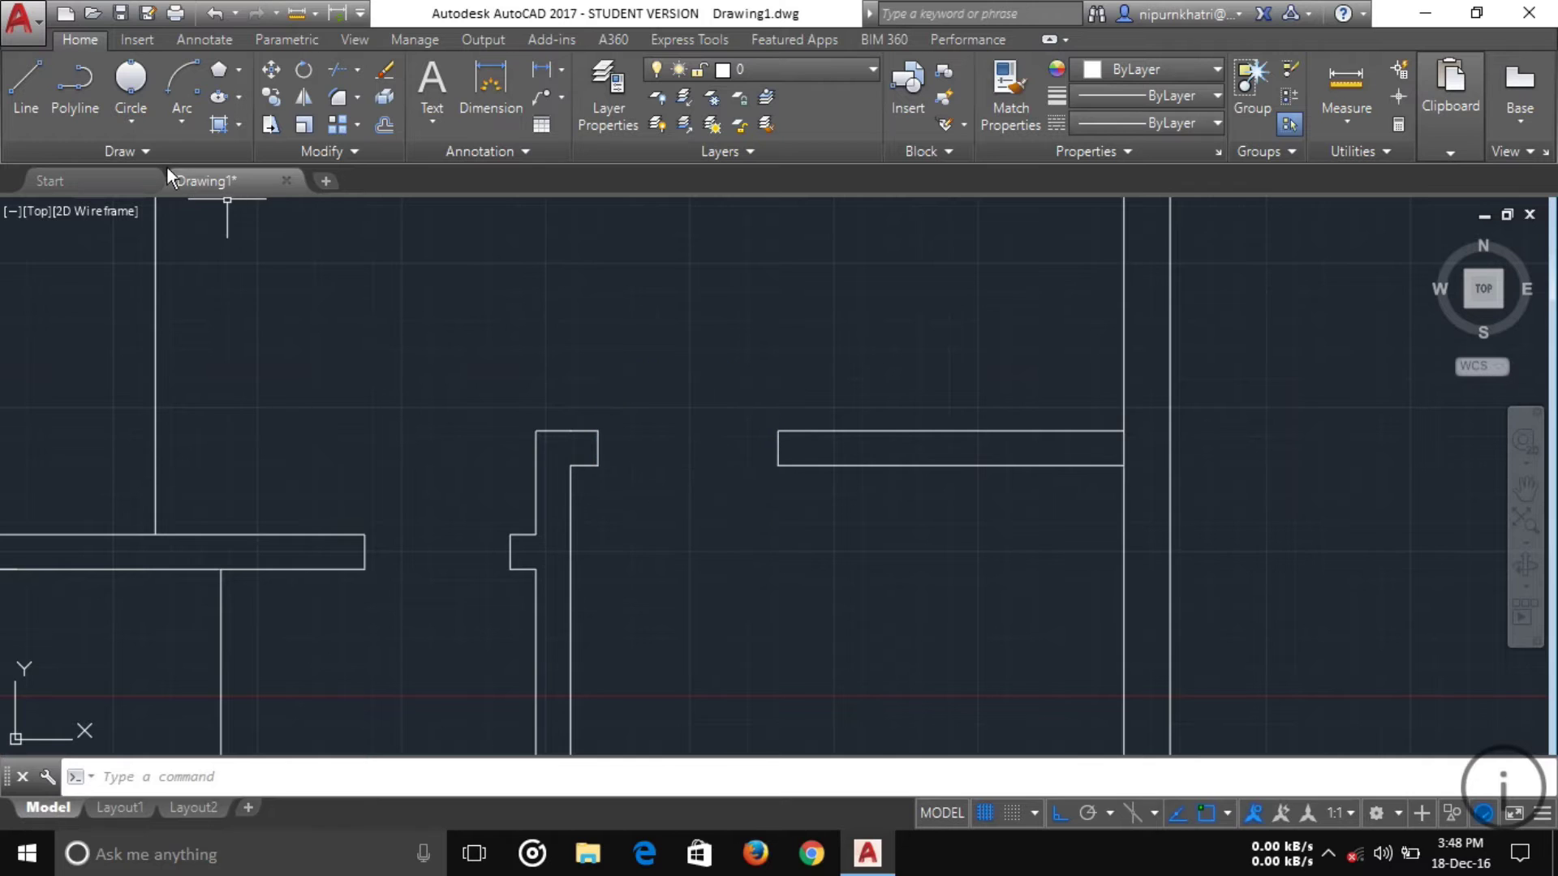
{"action": "left_click", "coordinate": [133, 120]}
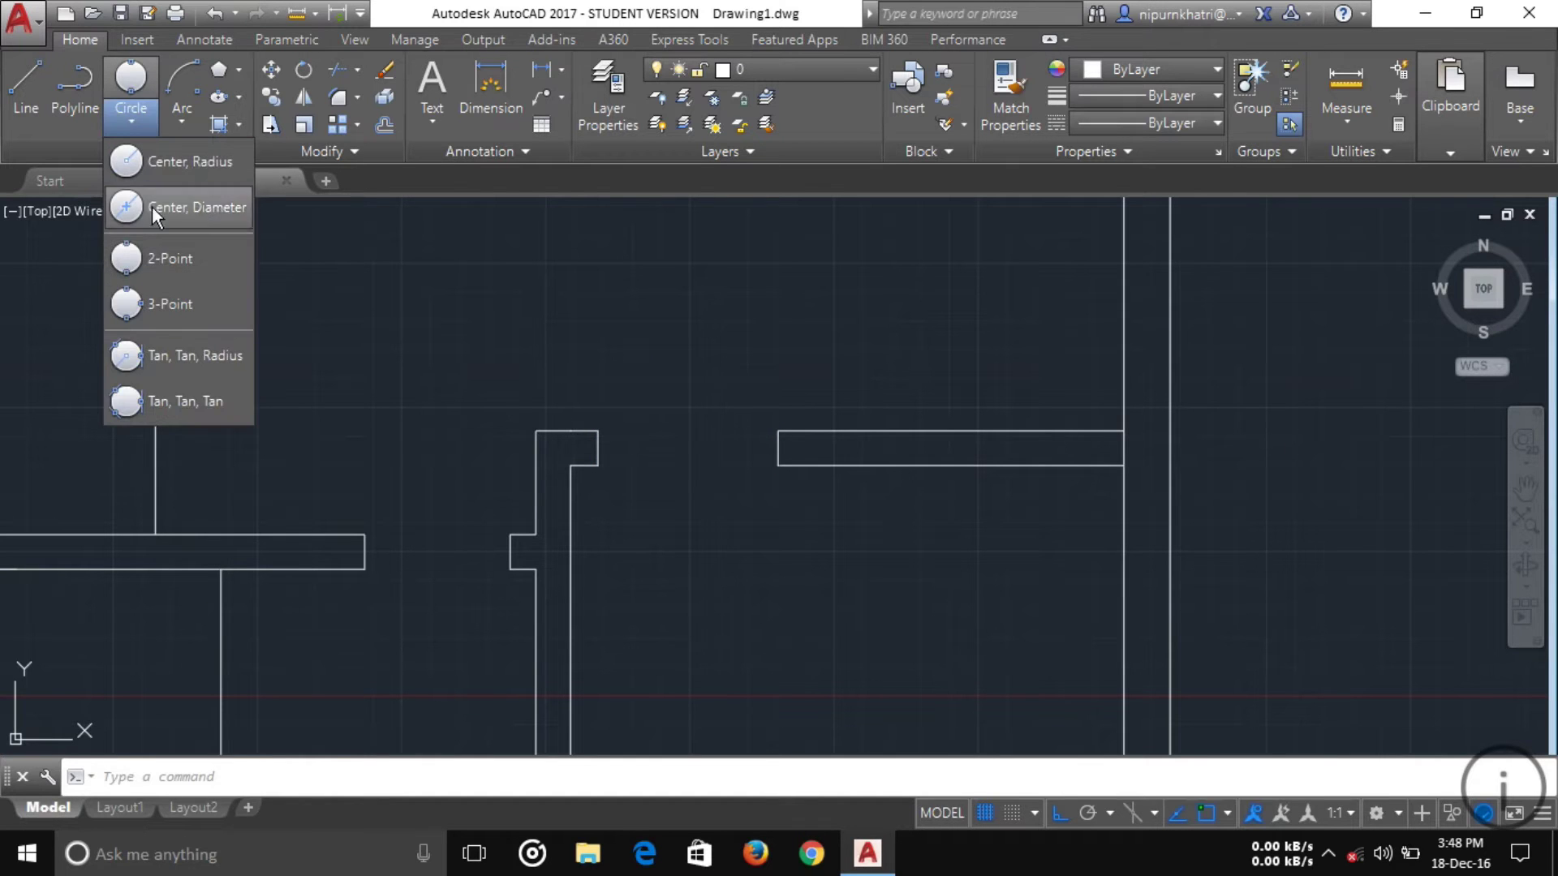
{"action": "left_click", "coordinate": [157, 308]}
{"action": "scroll", "coordinate": [382, 424], "scroll_direction": "down", "scroll_amount": 4}
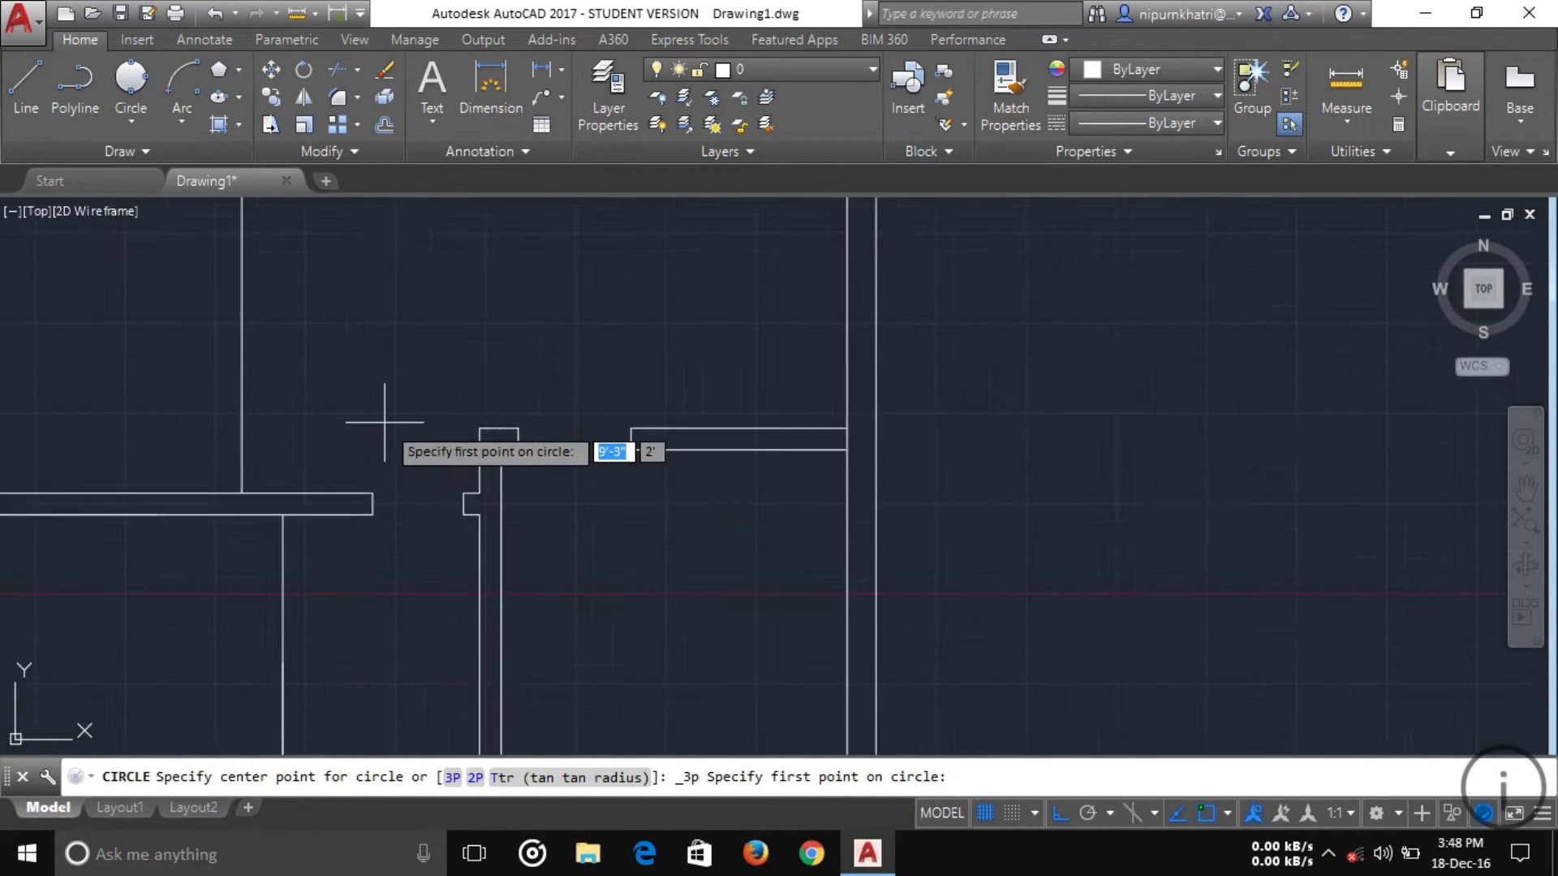
{"action": "middle_click_drag", "start_coordinate": [384, 424], "coordinate": [637, 348]}
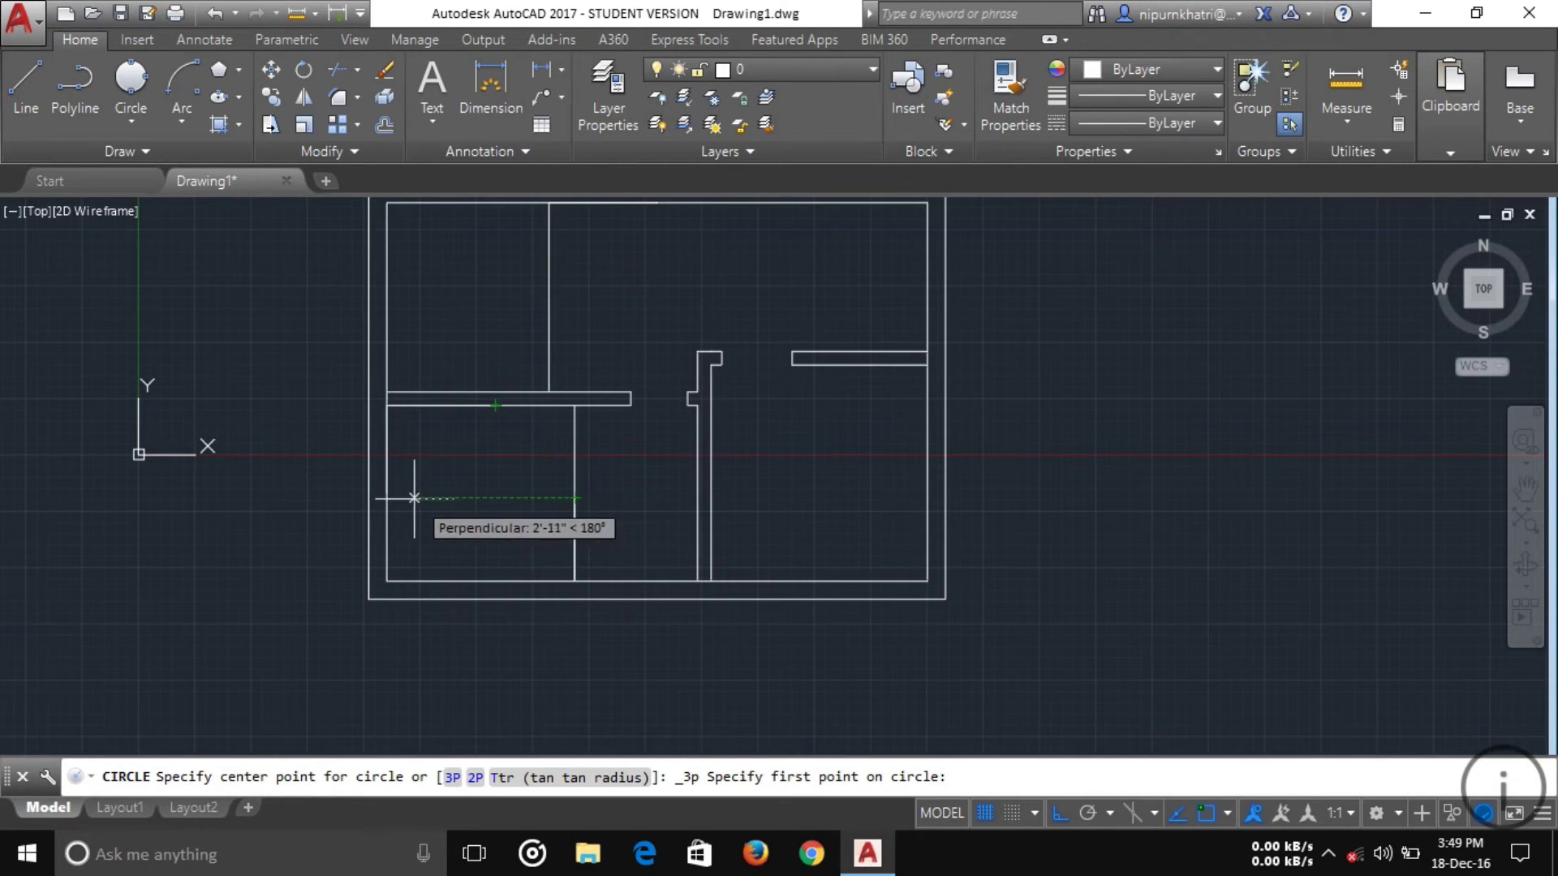
{"action": "middle_click_drag", "start_coordinate": [445, 476], "coordinate": [436, 482]}
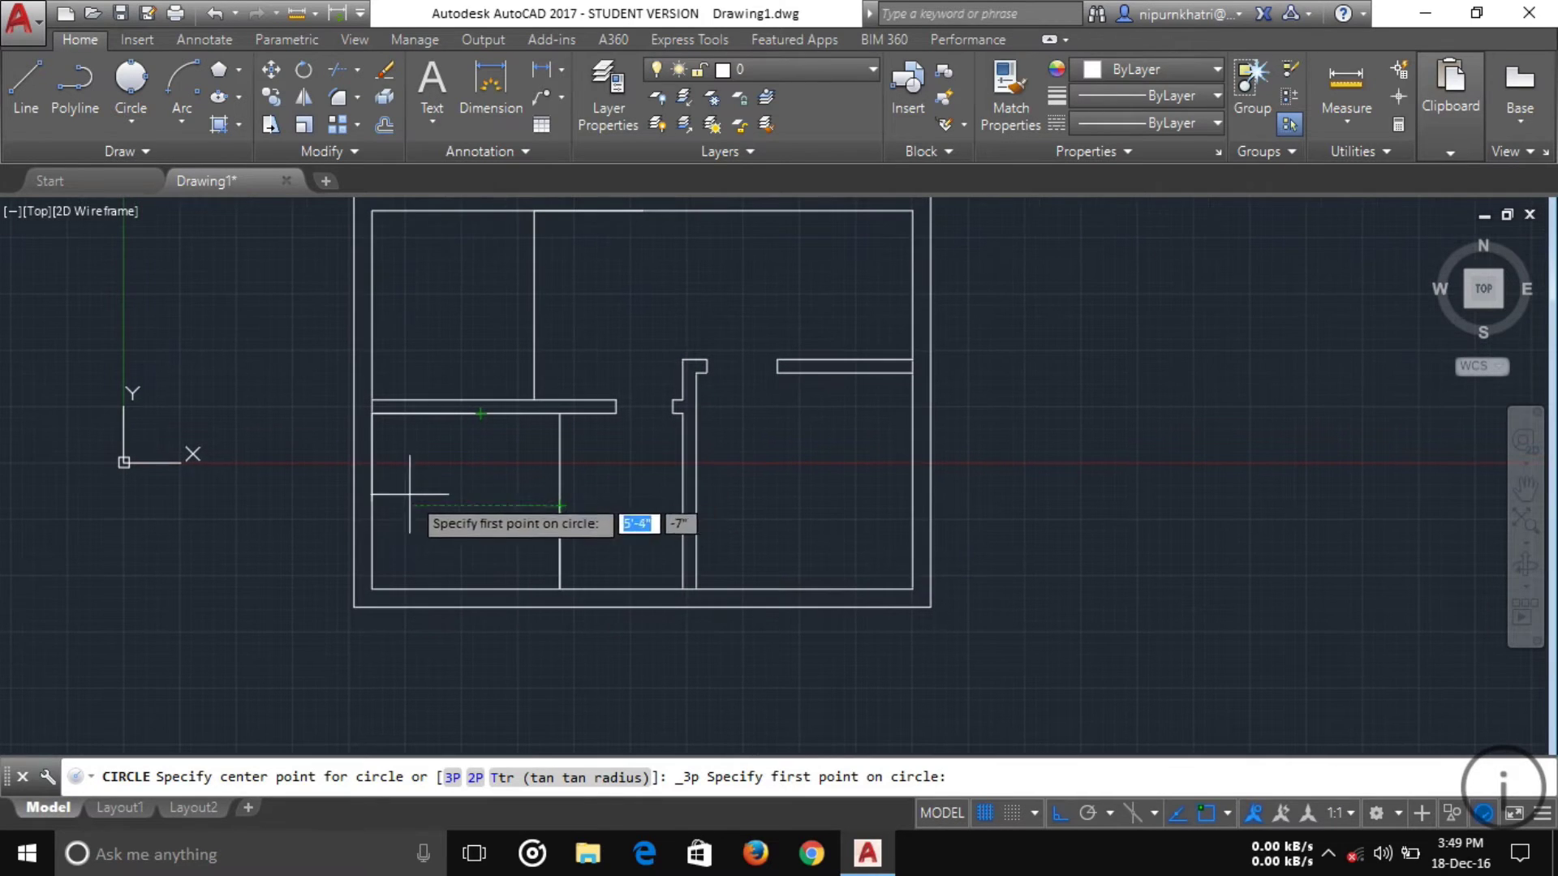
{"action": "left_click", "coordinate": [372, 504]}
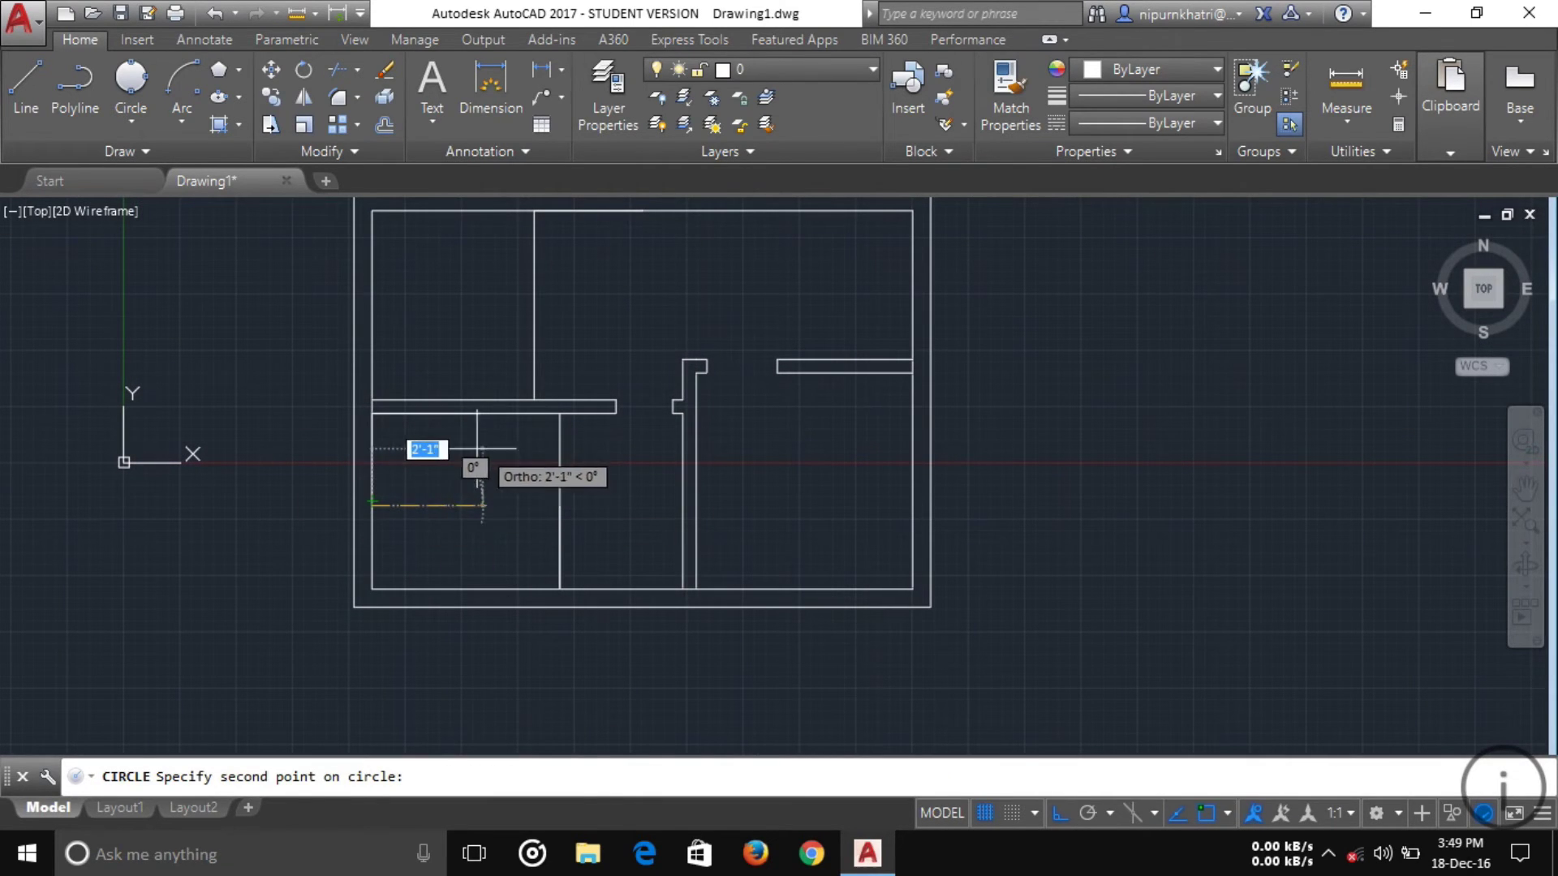
{"action": "key", "text": "Escape"}
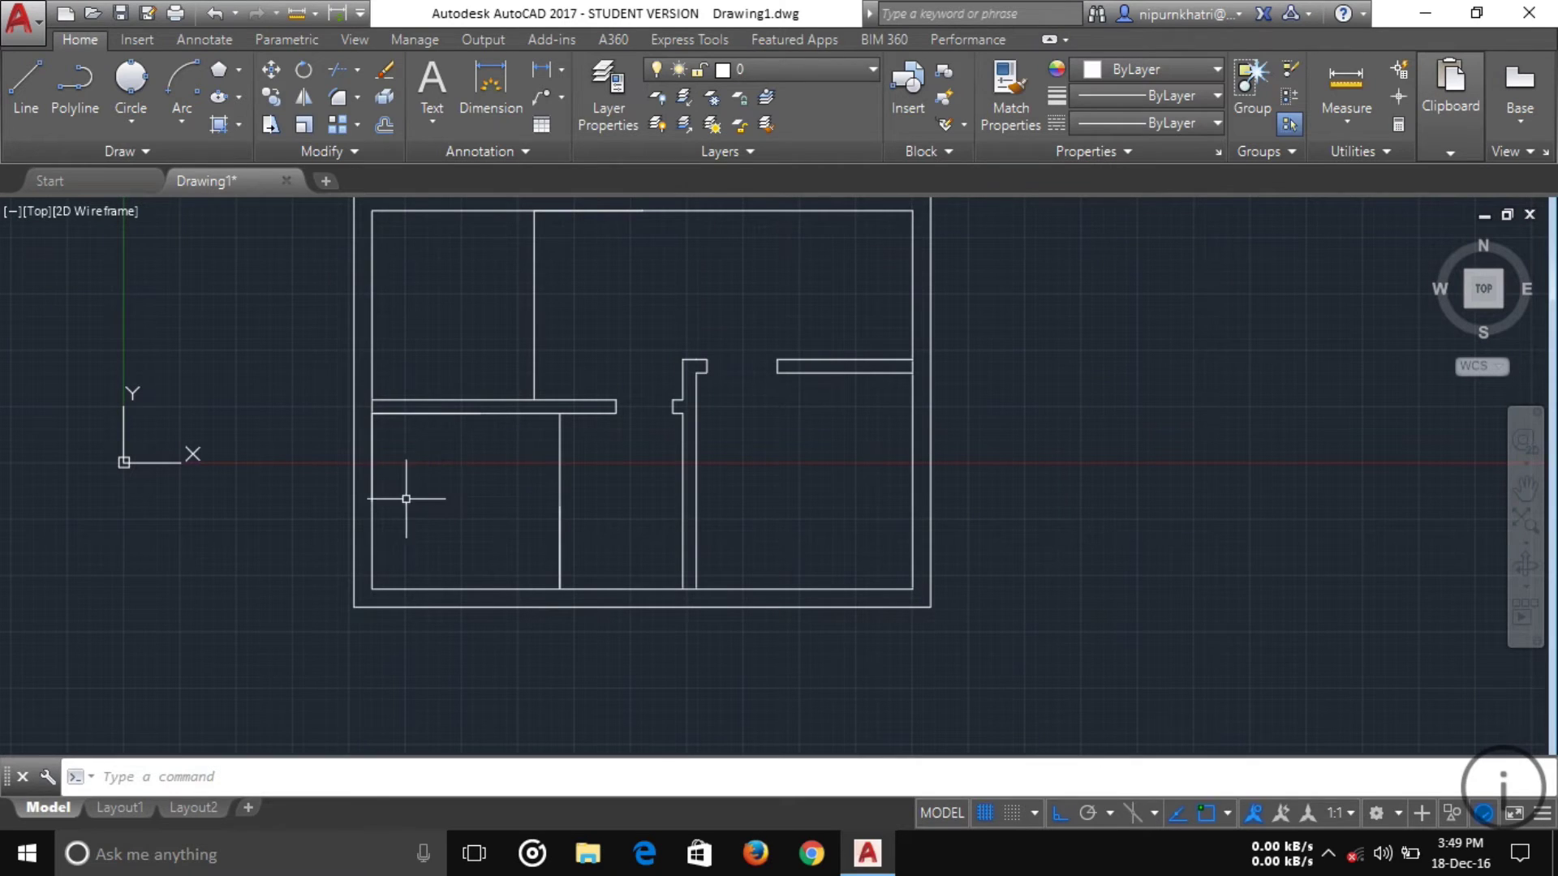
Draw a 3-Point circle in the lower-left room through the midpoints of its left, upper and right wall lines.
{"action": "left_click", "coordinate": [141, 88]}
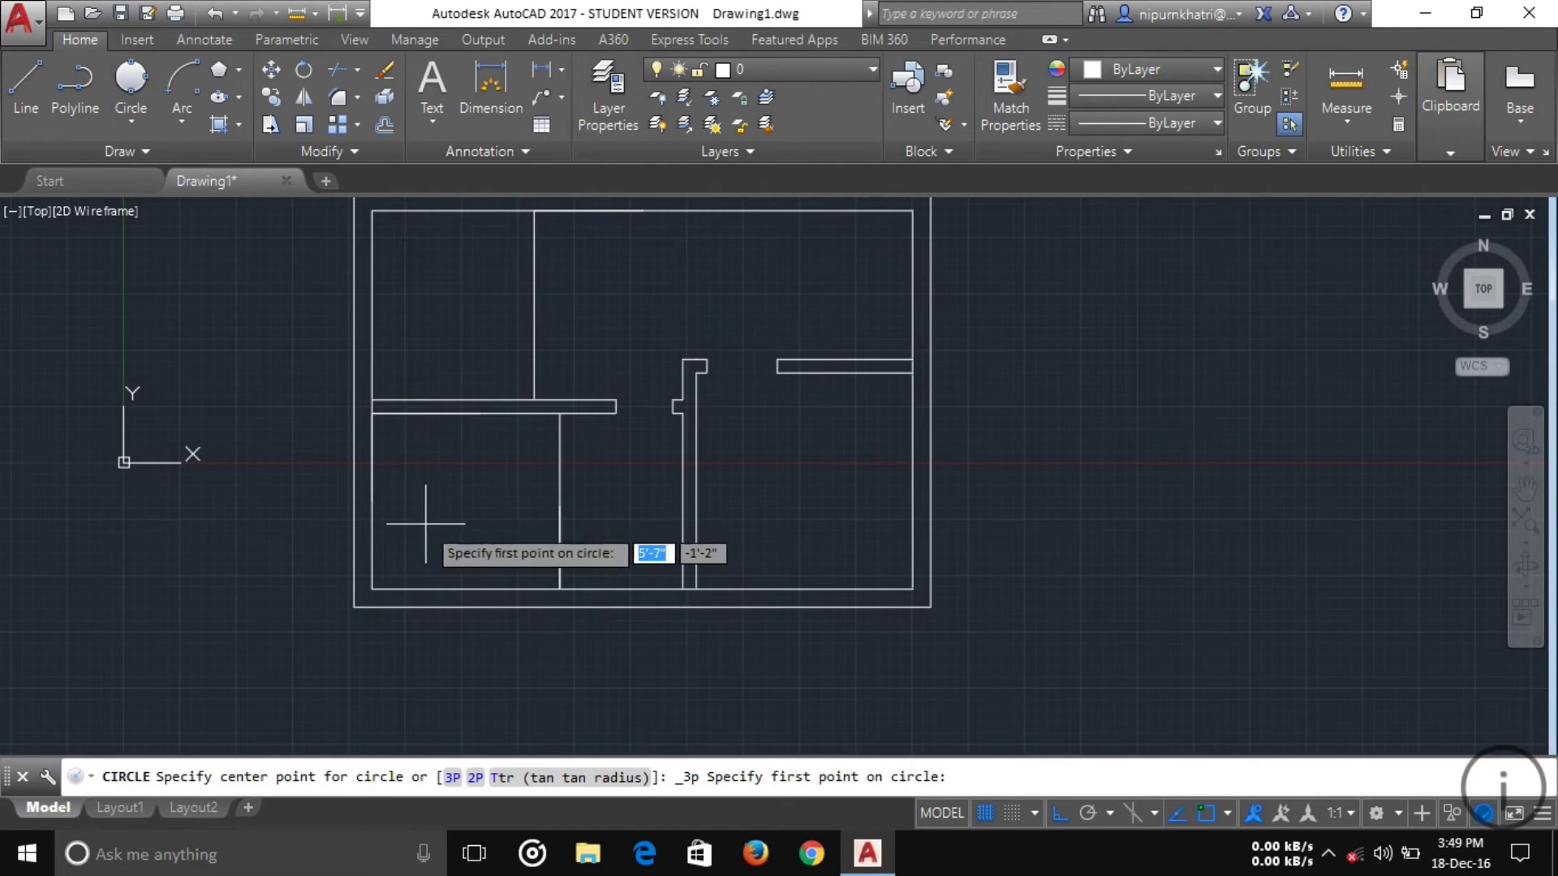
{"action": "left_click", "coordinate": [371, 503]}
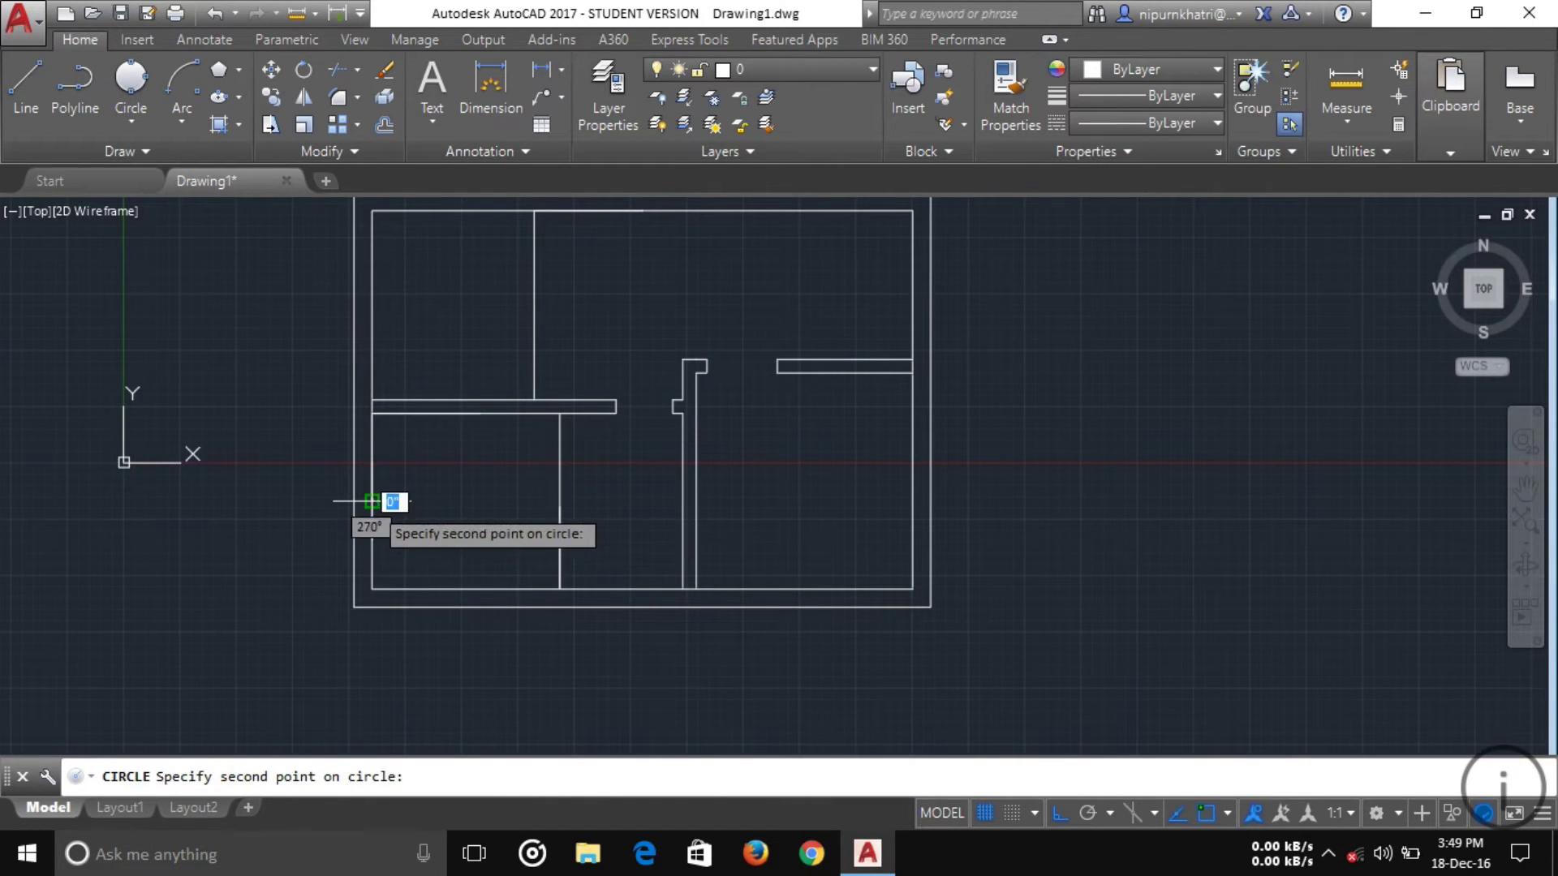
{"action": "left_click", "coordinate": [481, 413]}
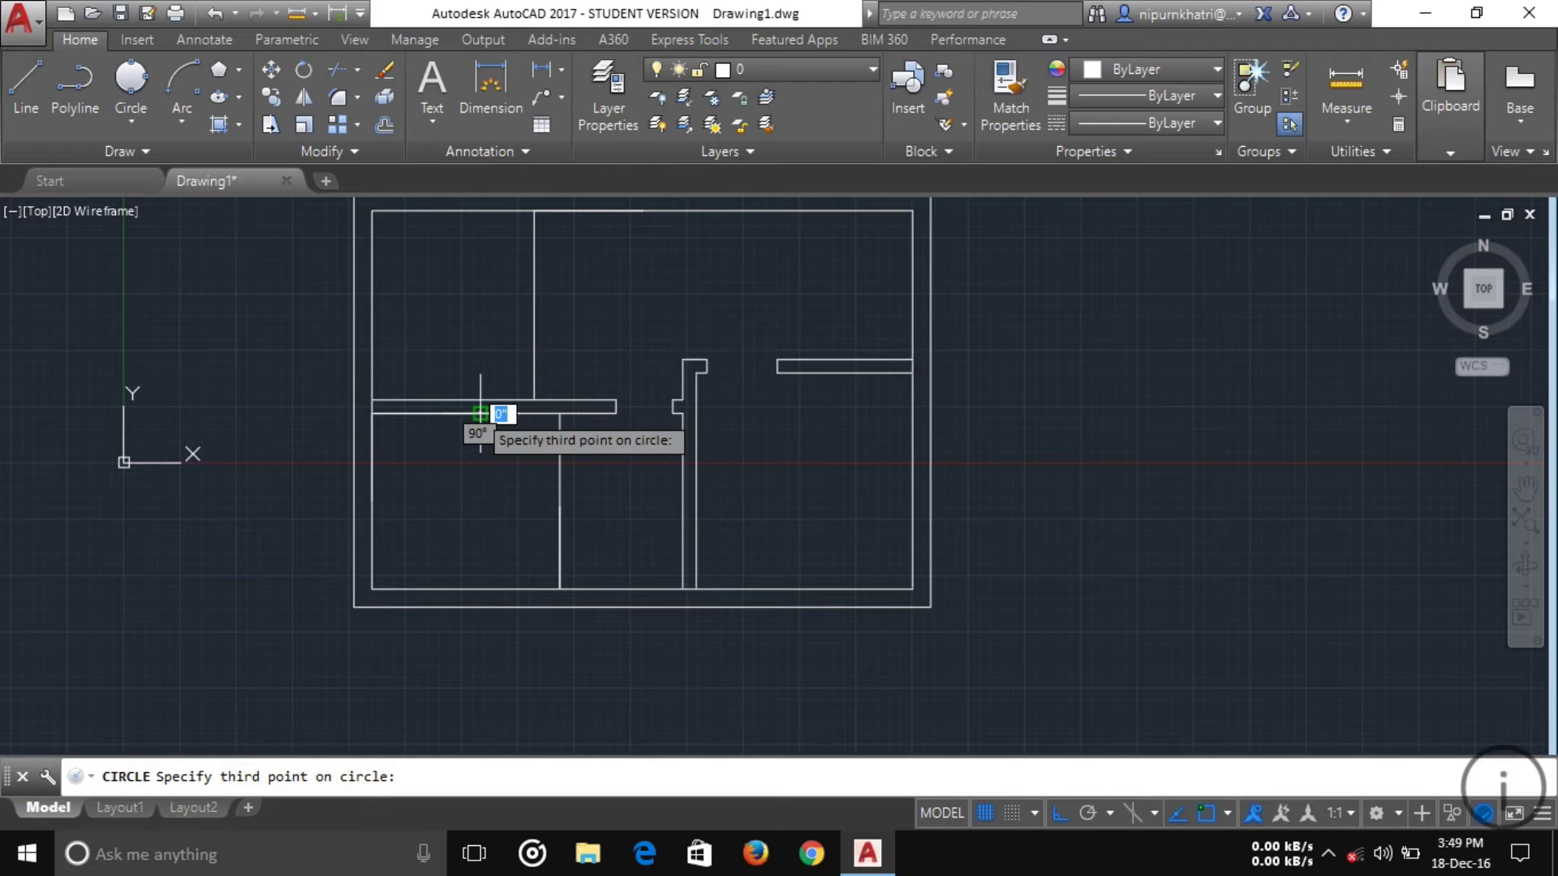
{"action": "left_click", "coordinate": [560, 503]}
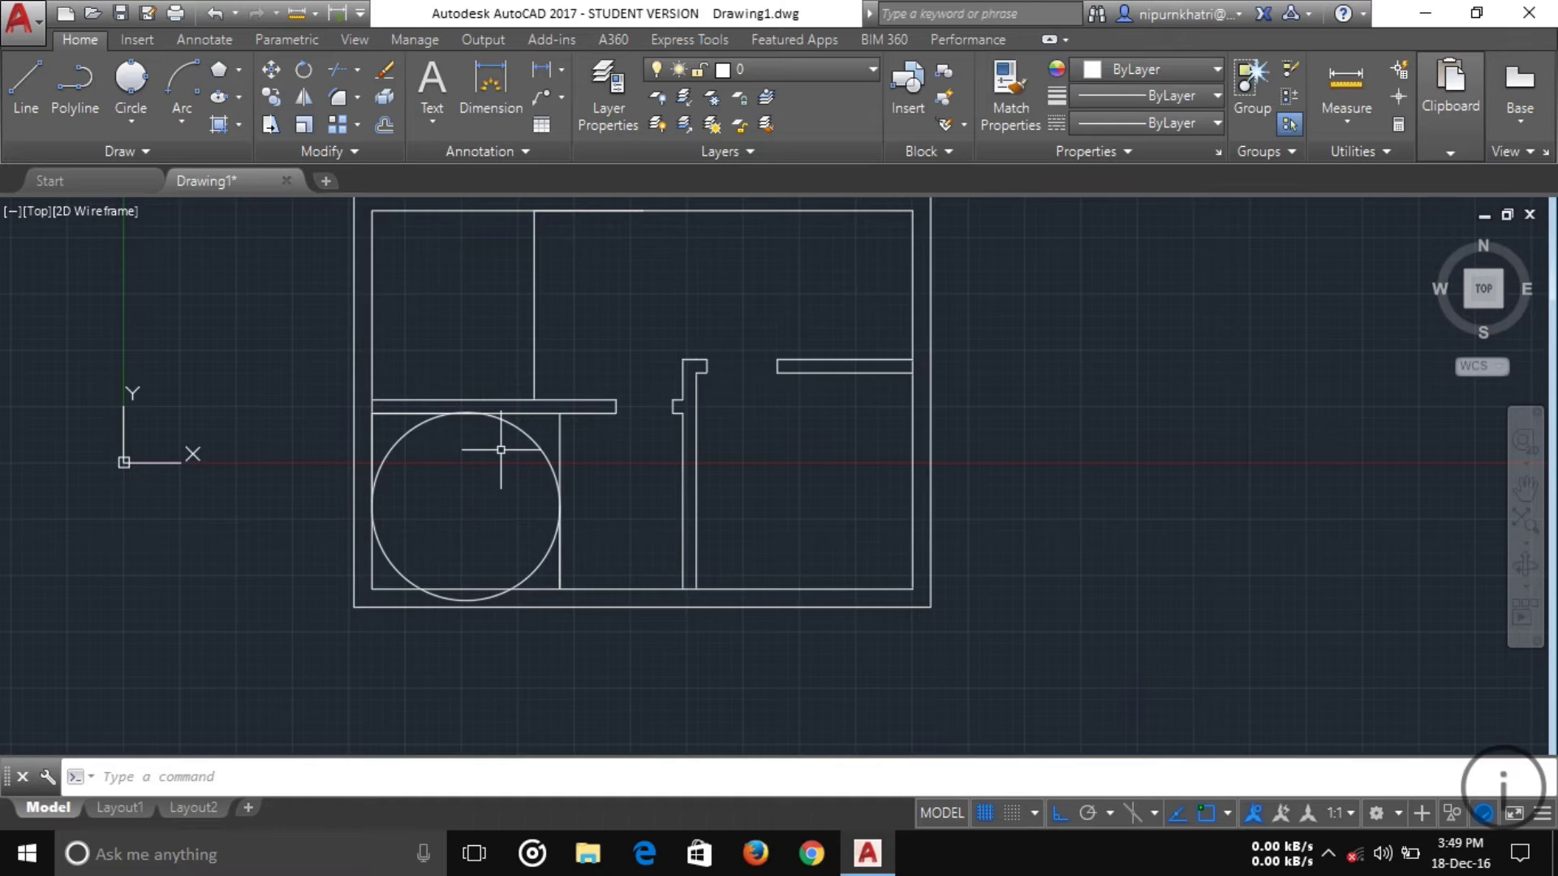
Select the three-point circle in the lower-left room and delete it.
{"action": "scroll", "coordinate": [499, 451], "scroll_direction": "up", "scroll_amount": 2}
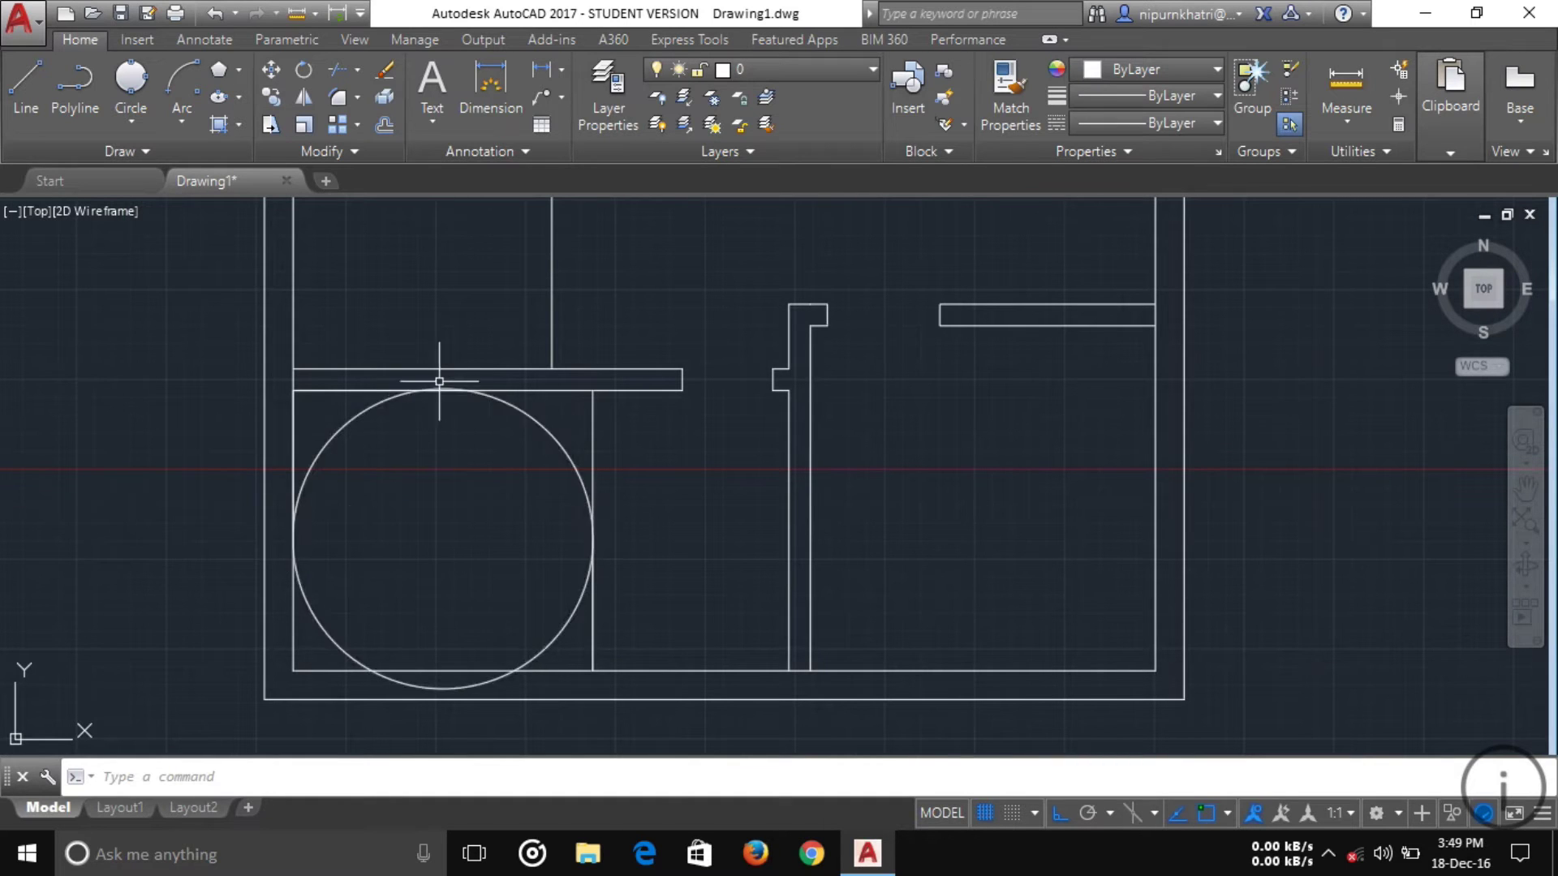
{"action": "left_click", "coordinate": [567, 423]}
{"action": "left_click", "coordinate": [474, 509]}
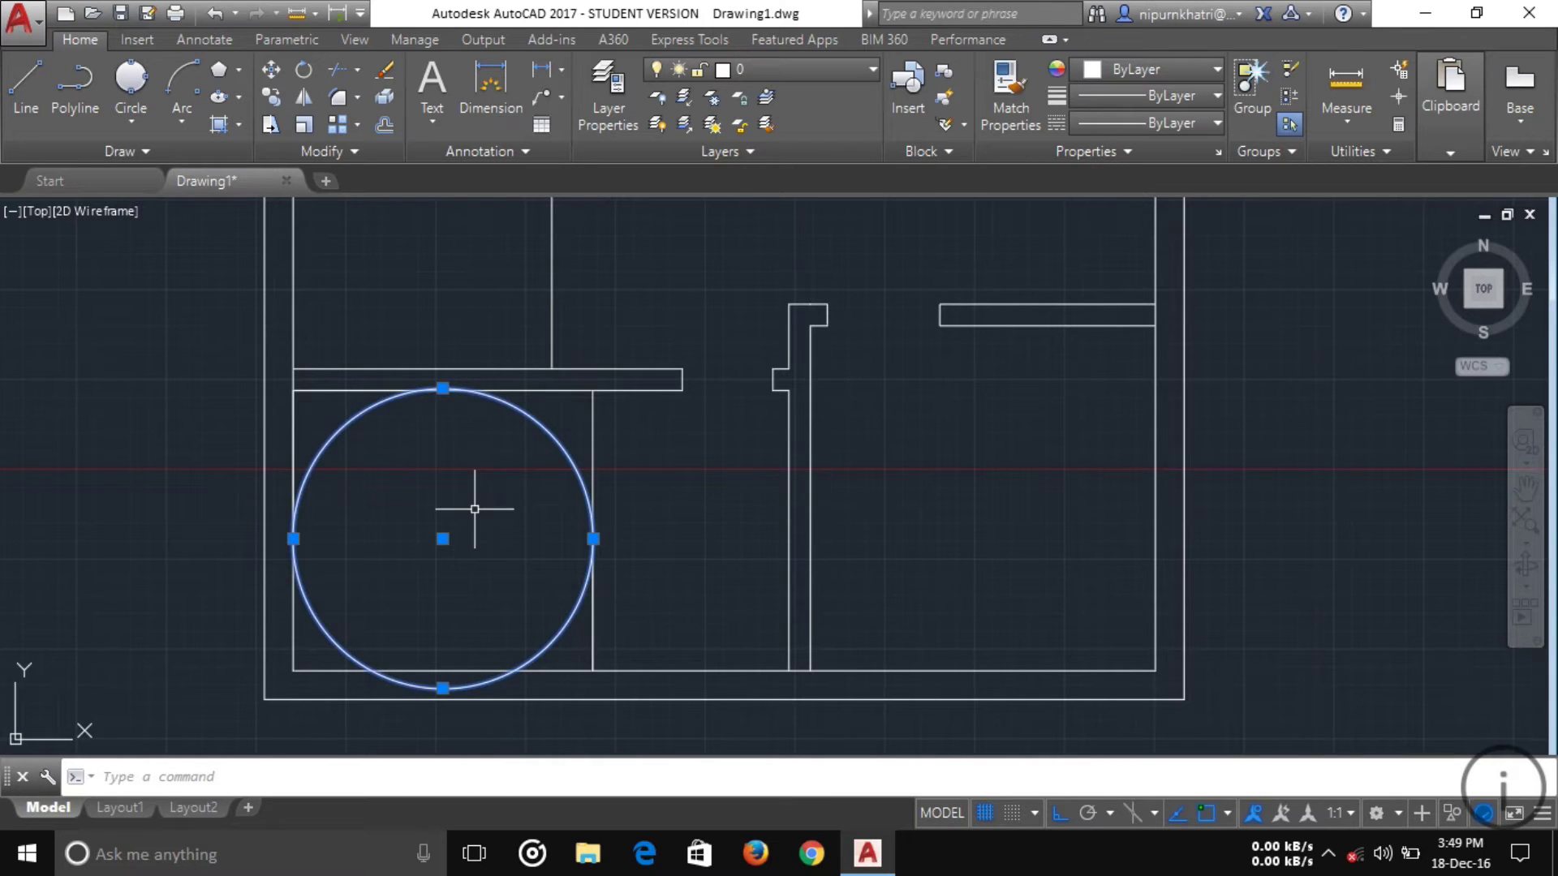
{"action": "key", "text": "Delete"}
{"action": "scroll", "coordinate": [439, 534], "scroll_direction": "down", "scroll_amount": 2}
{"action": "mouse_move", "coordinate": [439, 534]}
{"action": "middle_mouse_down"}
{"action": "mouse_move", "coordinate": [345, 585]}
{"action": "mouse_move", "coordinate": [358, 552]}
{"action": "middle_mouse_up"}
{"action": "left_click", "coordinate": [135, 130]}
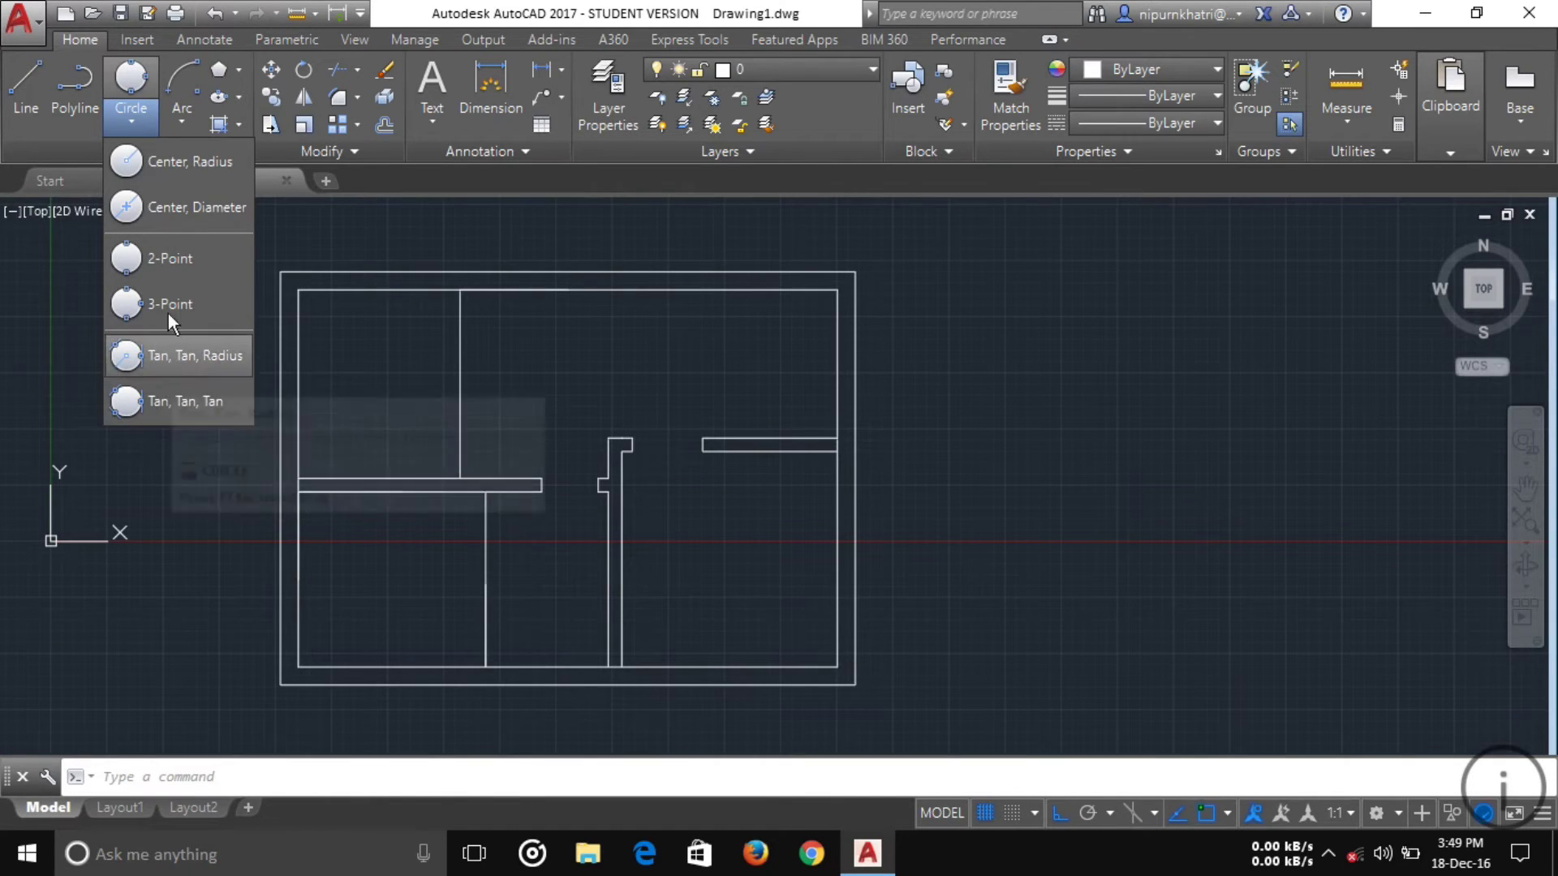
{"action": "left_click", "coordinate": [125, 119]}
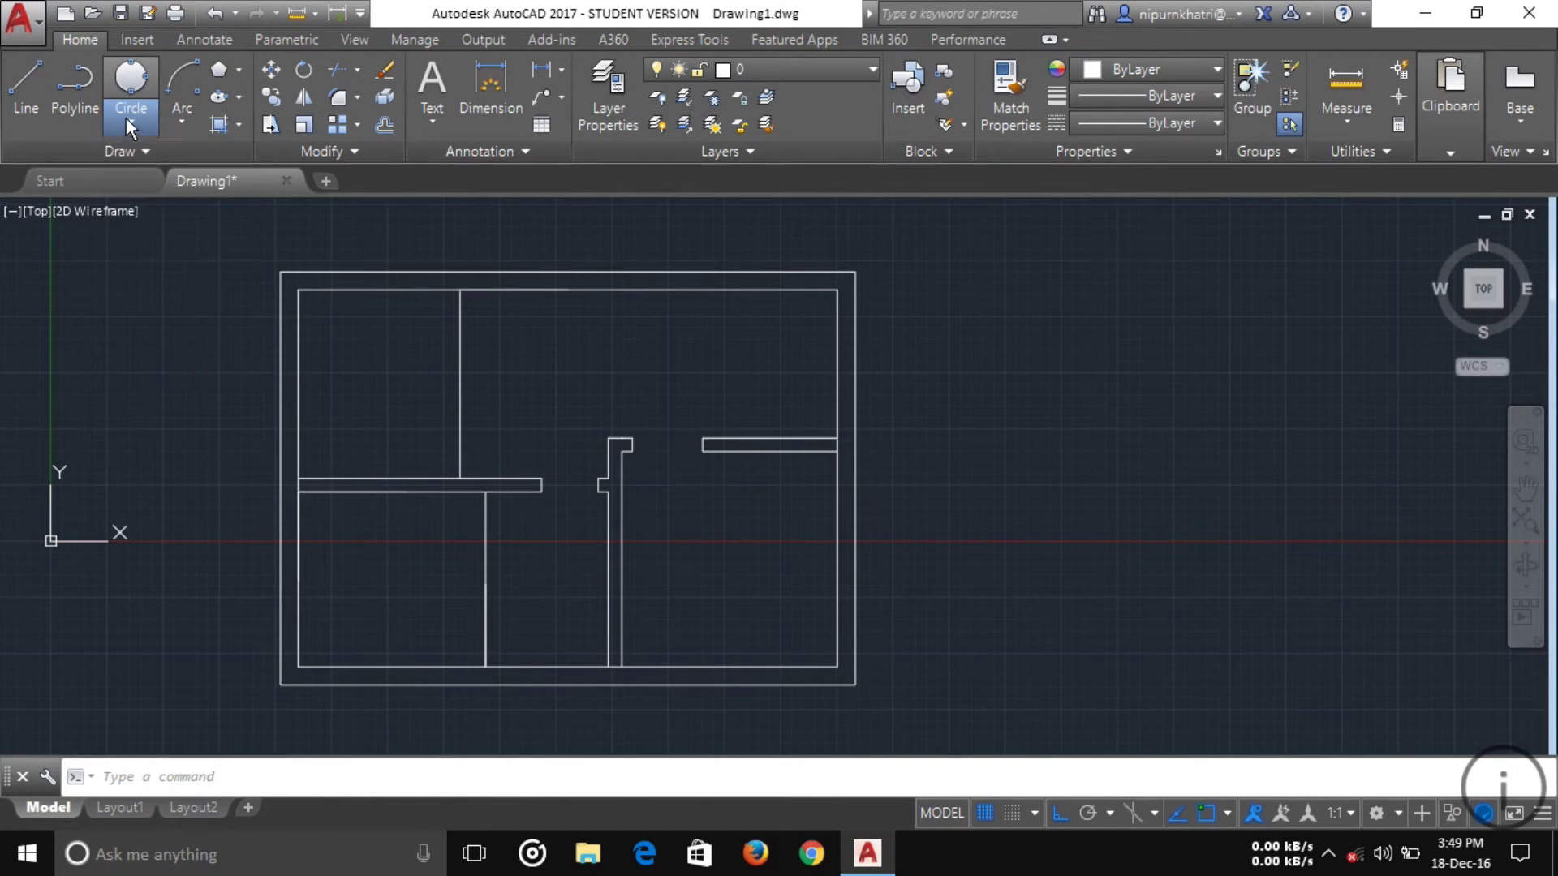
Draw a large 3-Point arc in the empty area to the right of the floor plan.
{"action": "left_click", "coordinate": [179, 123]}
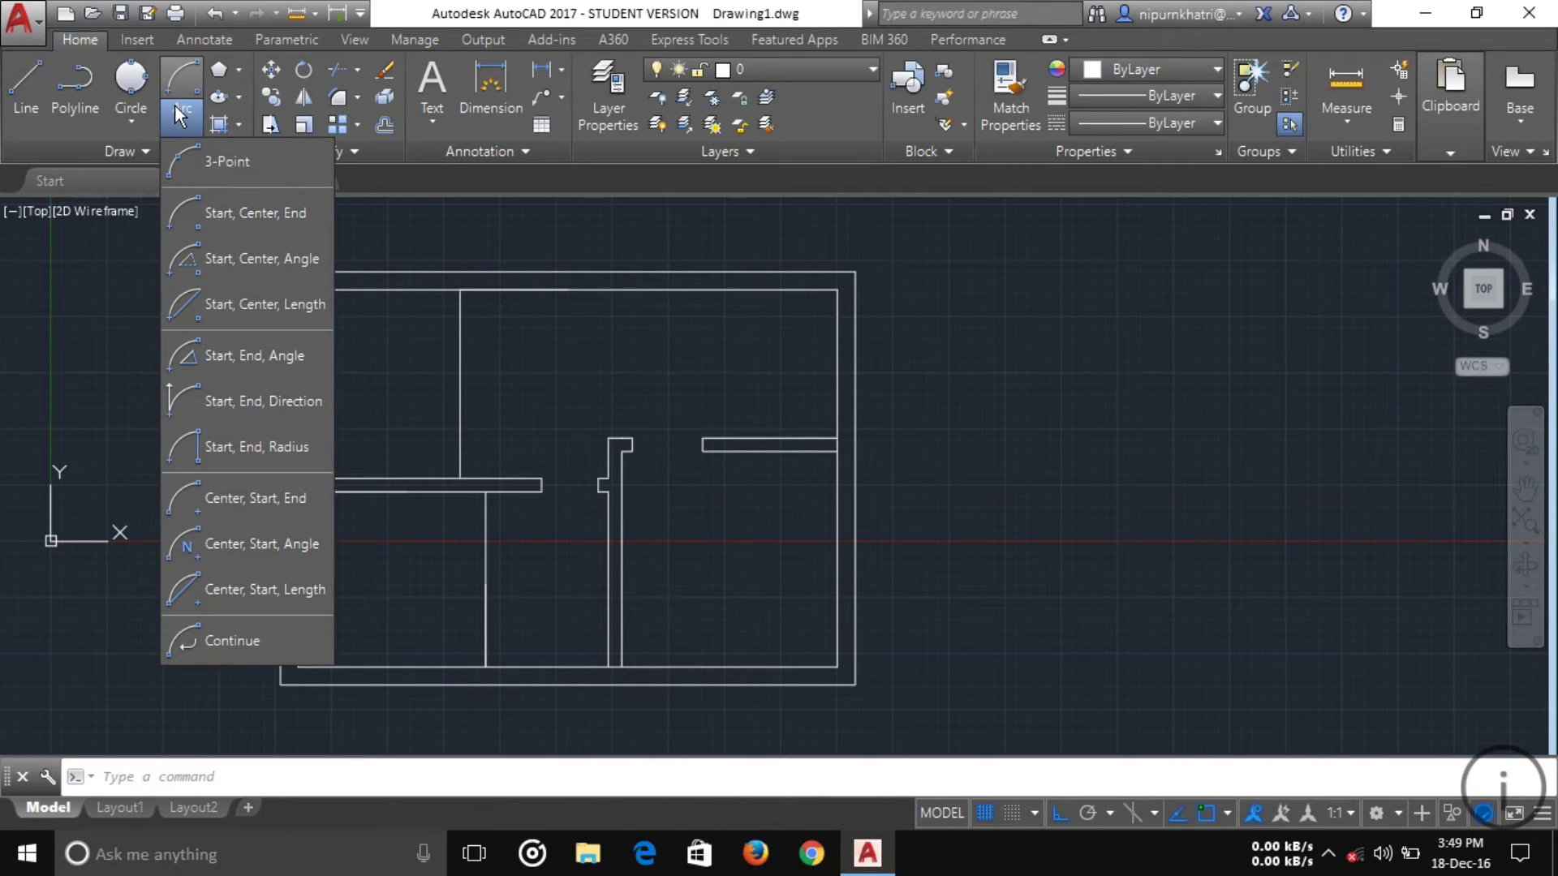
{"action": "left_click", "coordinate": [206, 161]}
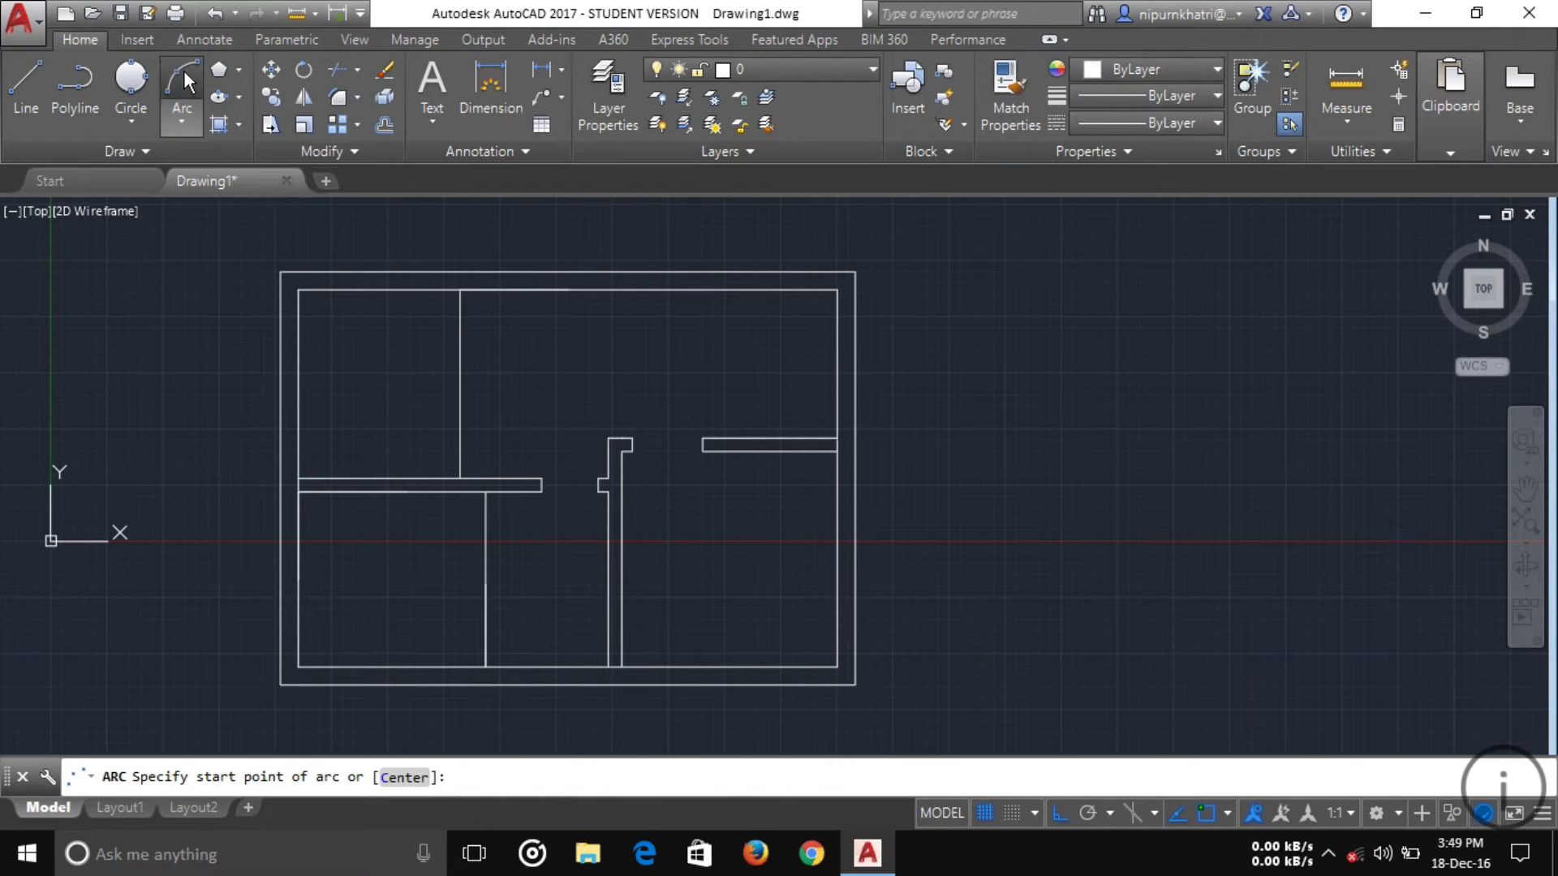
{"action": "left_click", "coordinate": [922, 505]}
{"action": "left_click", "coordinate": [922, 332]}
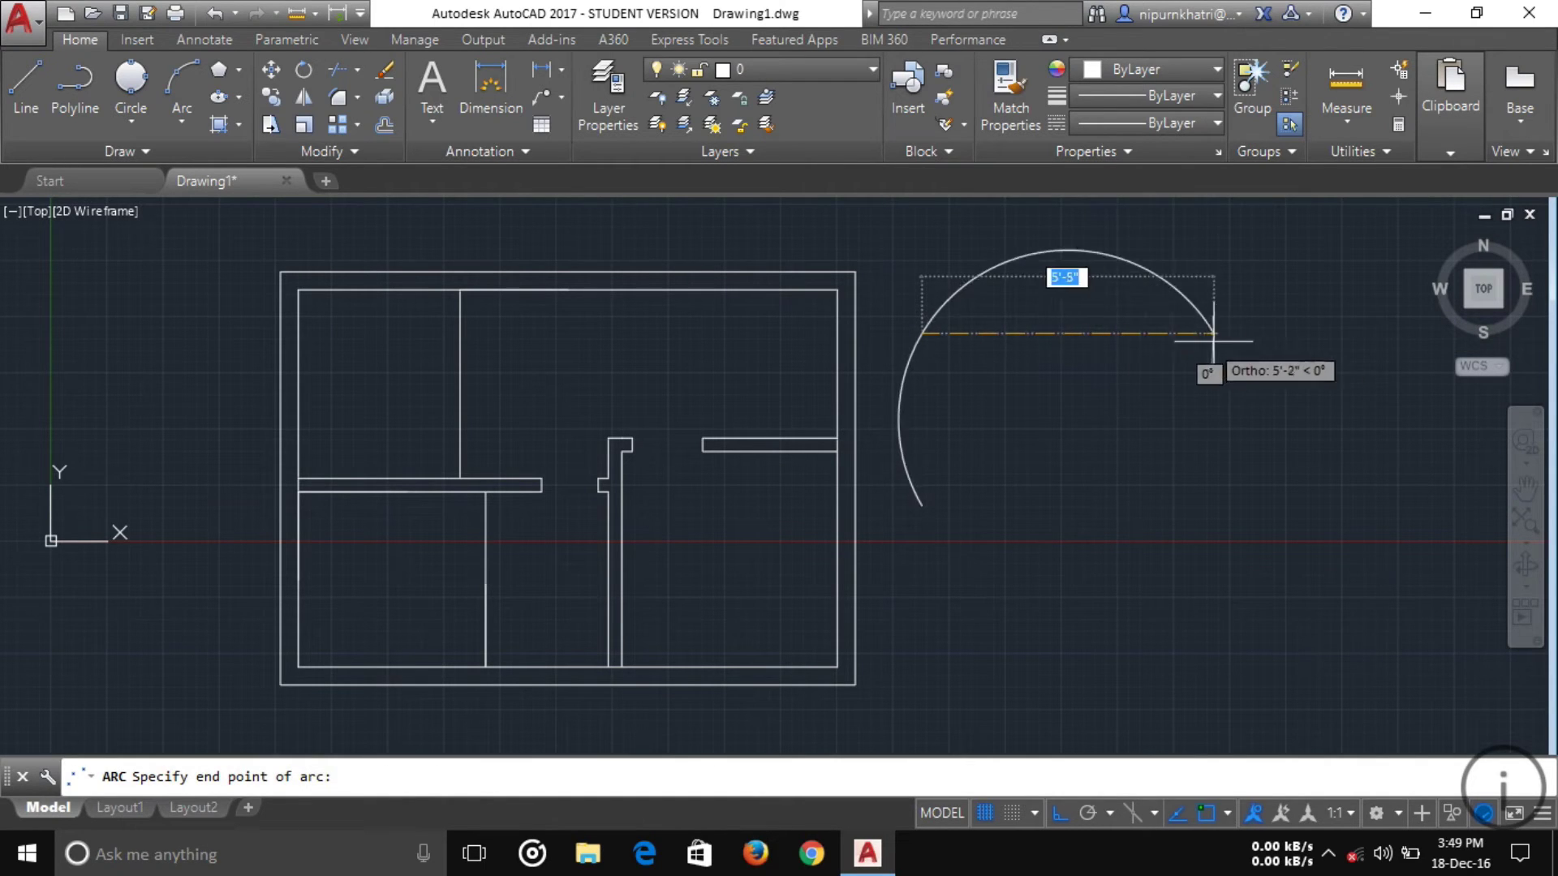
{"action": "left_click", "coordinate": [1327, 332]}
Select the arc beside the floor plan and delete it.
{"action": "middle_click_drag", "start_coordinate": [1173, 434], "coordinate": [1182, 508]}
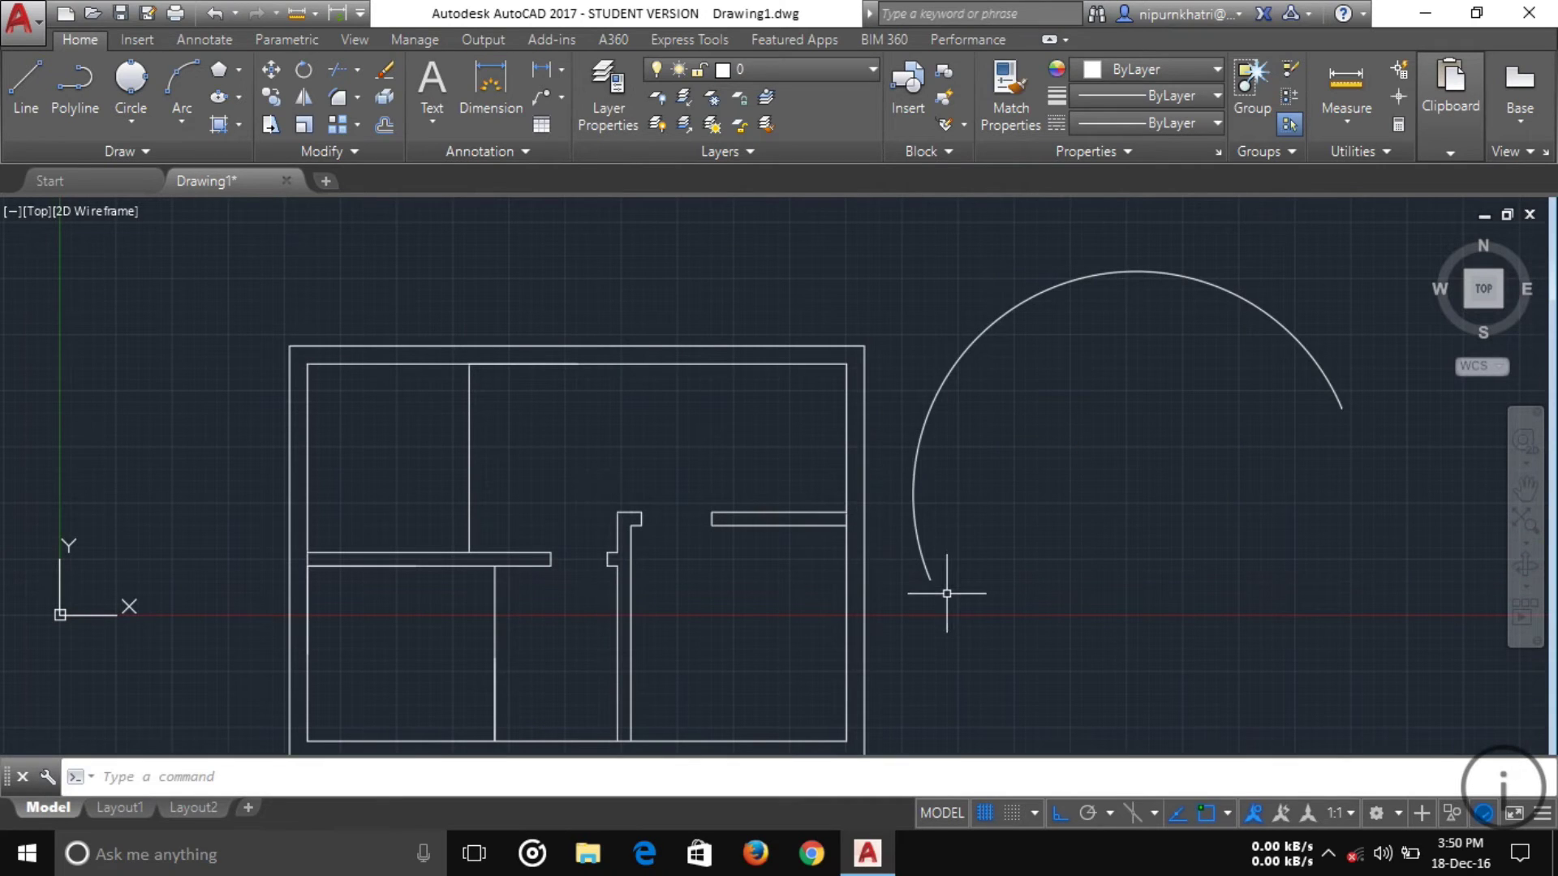
{"action": "left_click", "coordinate": [1387, 464]}
{"action": "left_click", "coordinate": [1218, 277]}
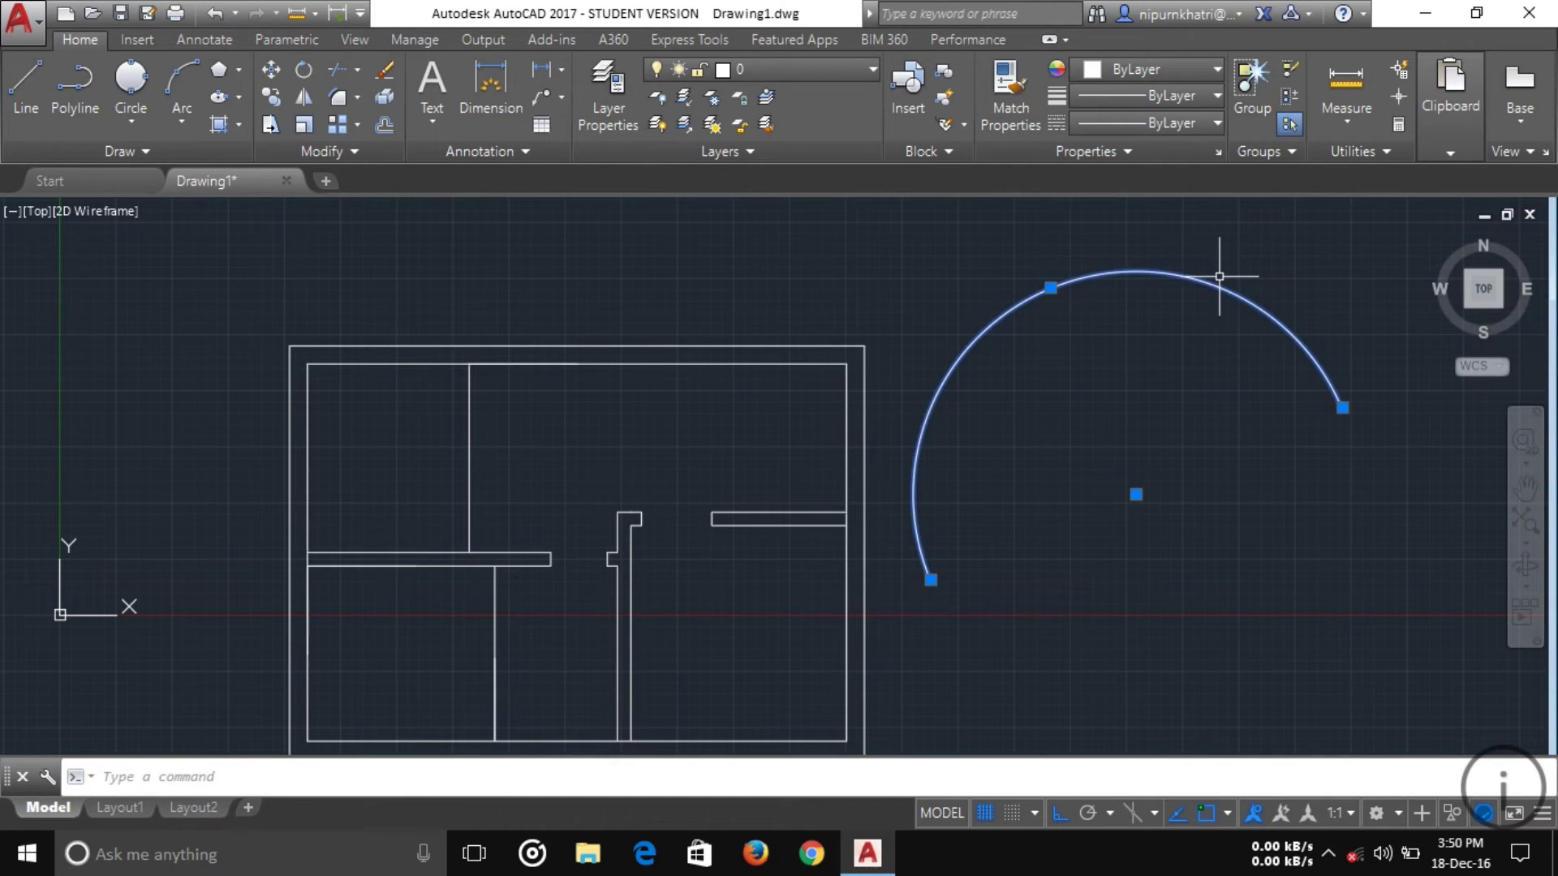
{"action": "middle_click_drag", "start_coordinate": [993, 567], "coordinate": [1068, 492]}
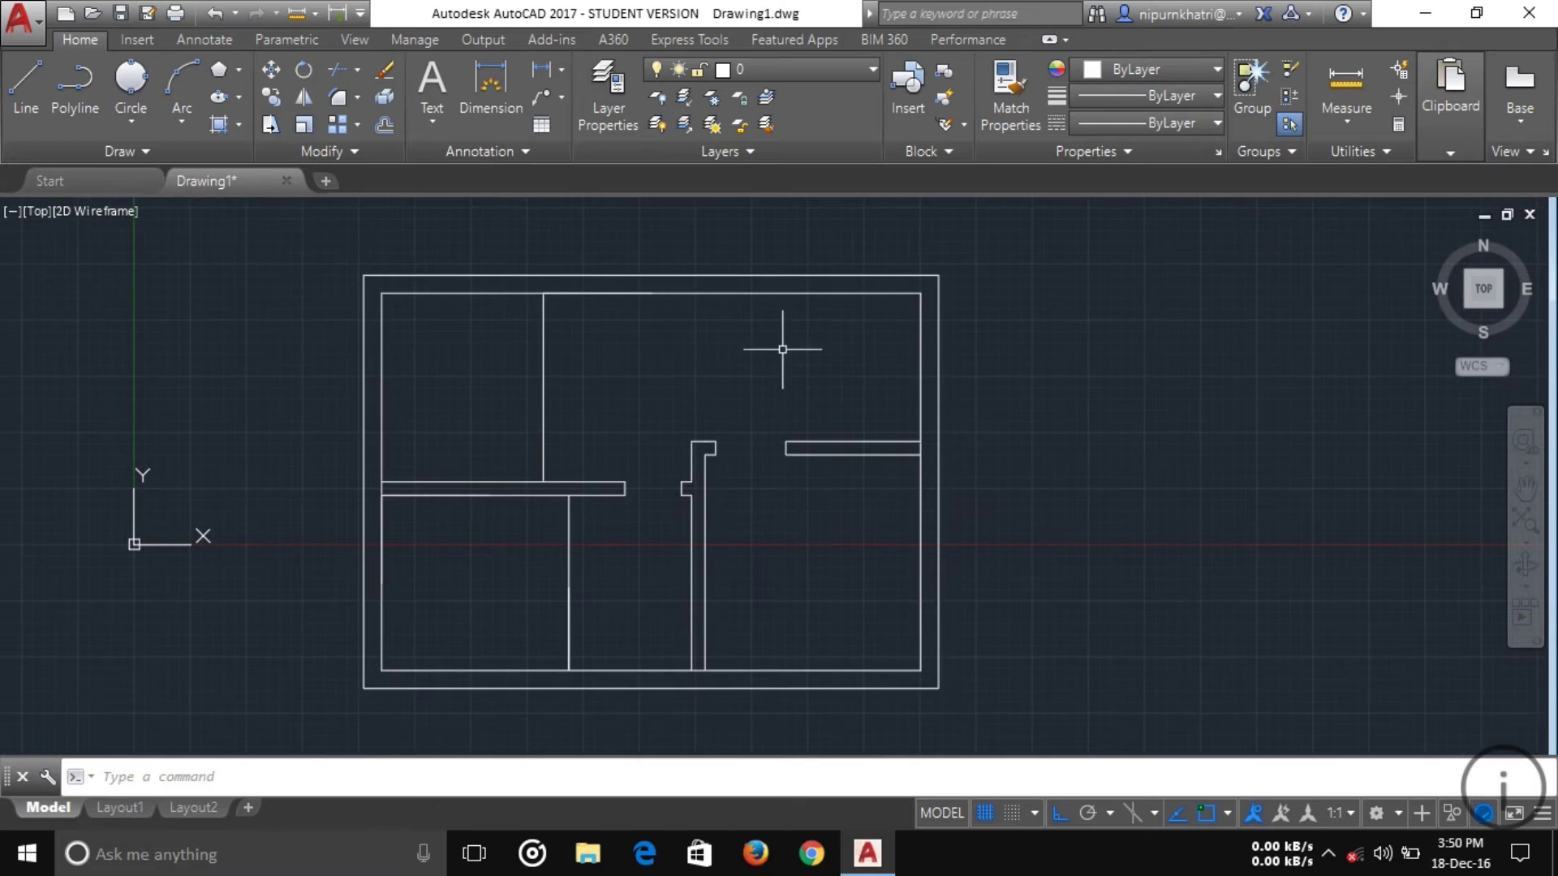
Draw a Start, Center, End door-swing arc from the right wall end's midpoint, centered on the opposite wall end's midpoint, sweeping 90° down into the lower-right room.
{"action": "left_click", "coordinate": [182, 120]}
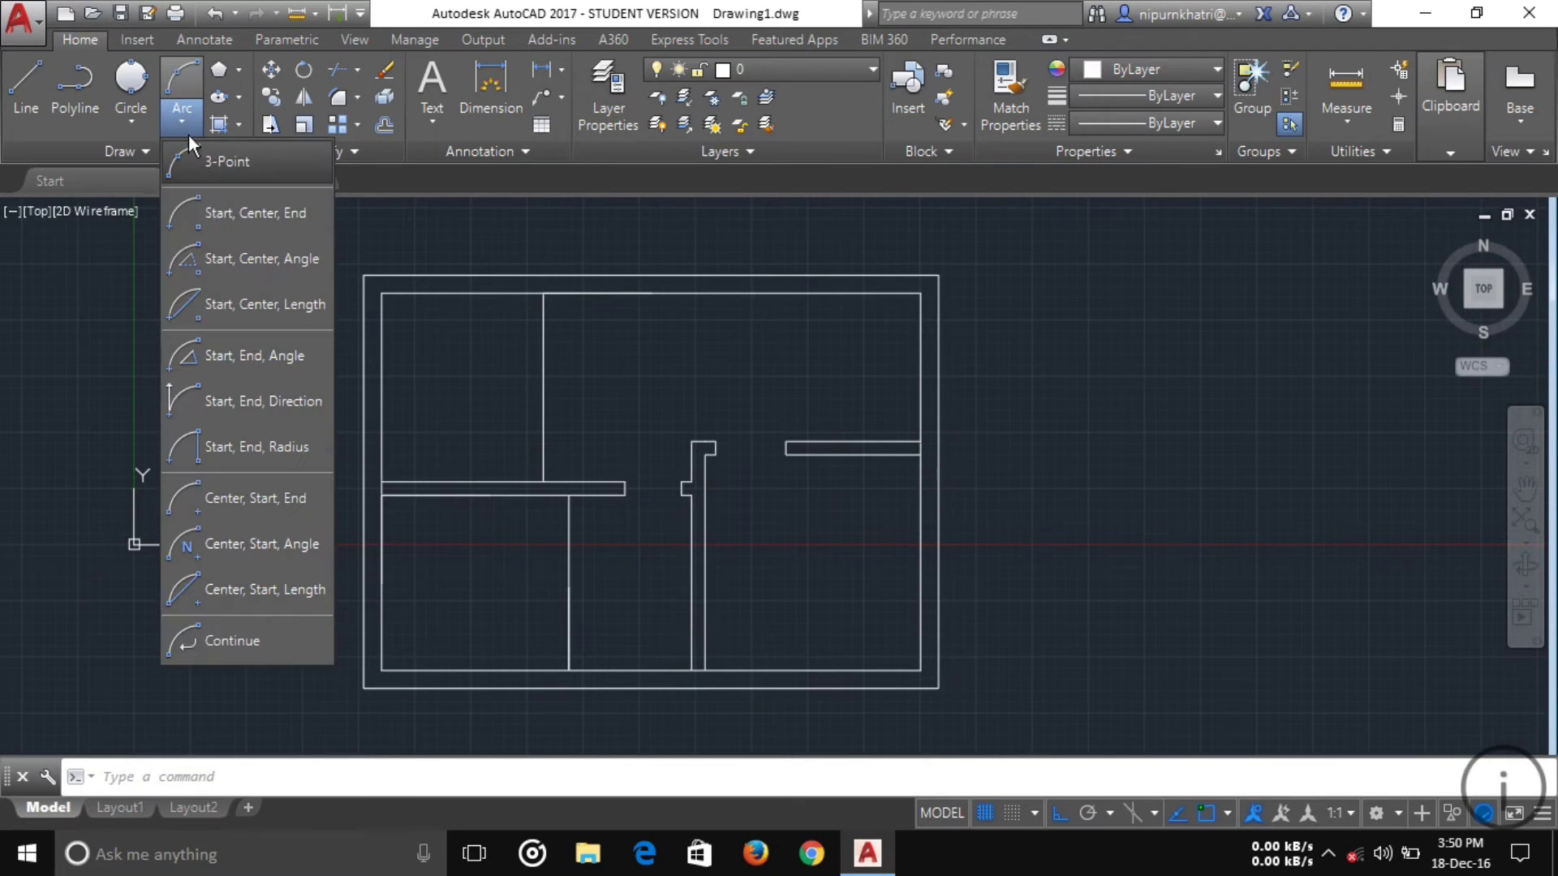
{"action": "left_click", "coordinate": [273, 218]}
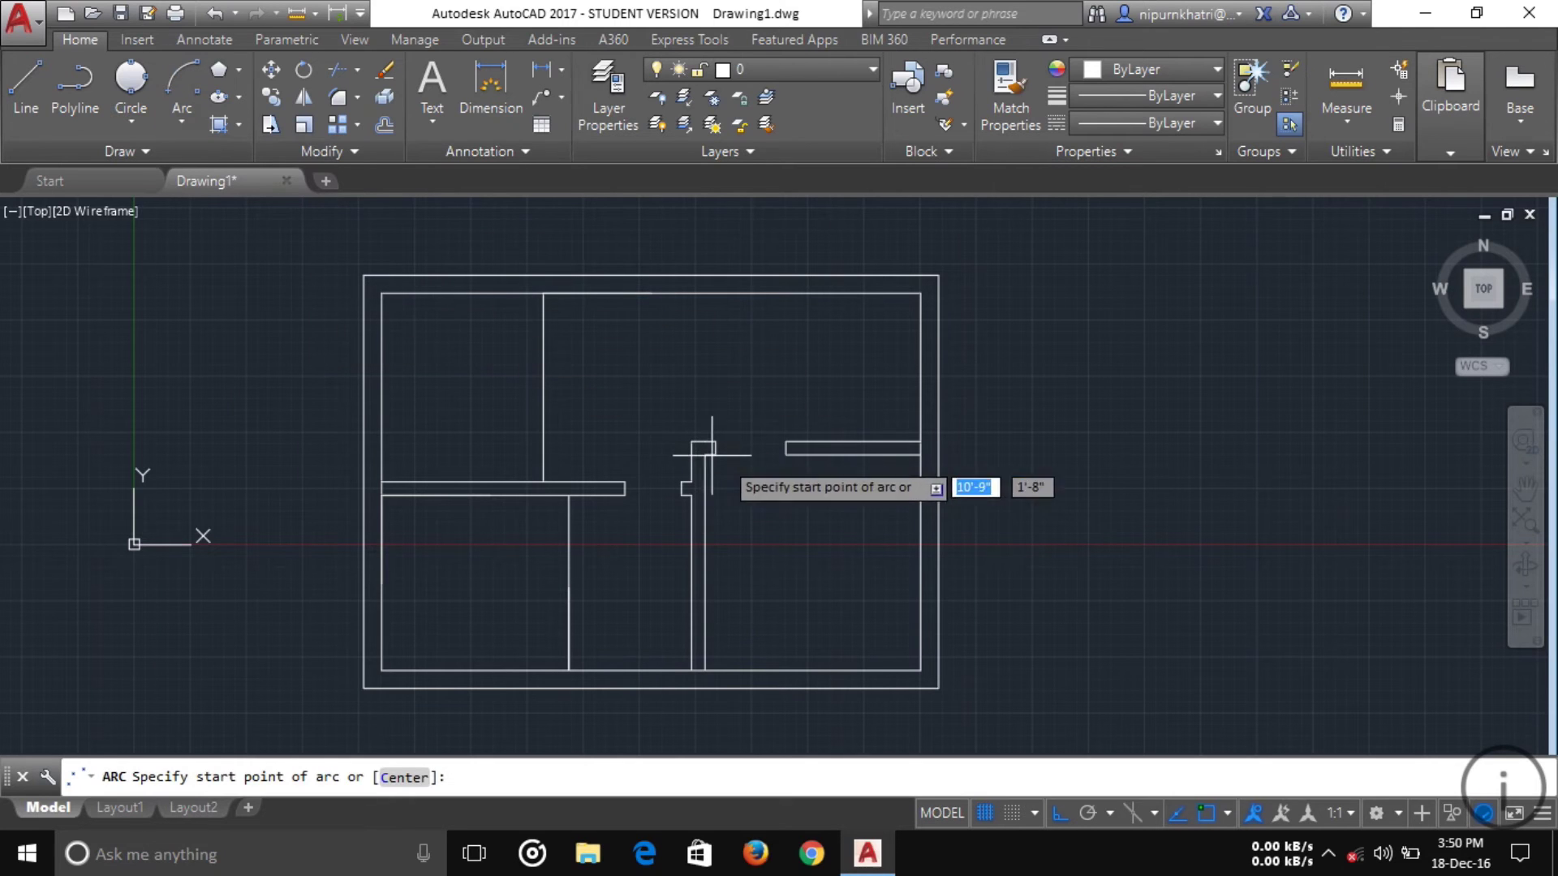
{"action": "scroll", "coordinate": [787, 437], "scroll_direction": "up", "scroll_amount": 1}
{"action": "middle_click_drag", "start_coordinate": [782, 522], "coordinate": [739, 450]}
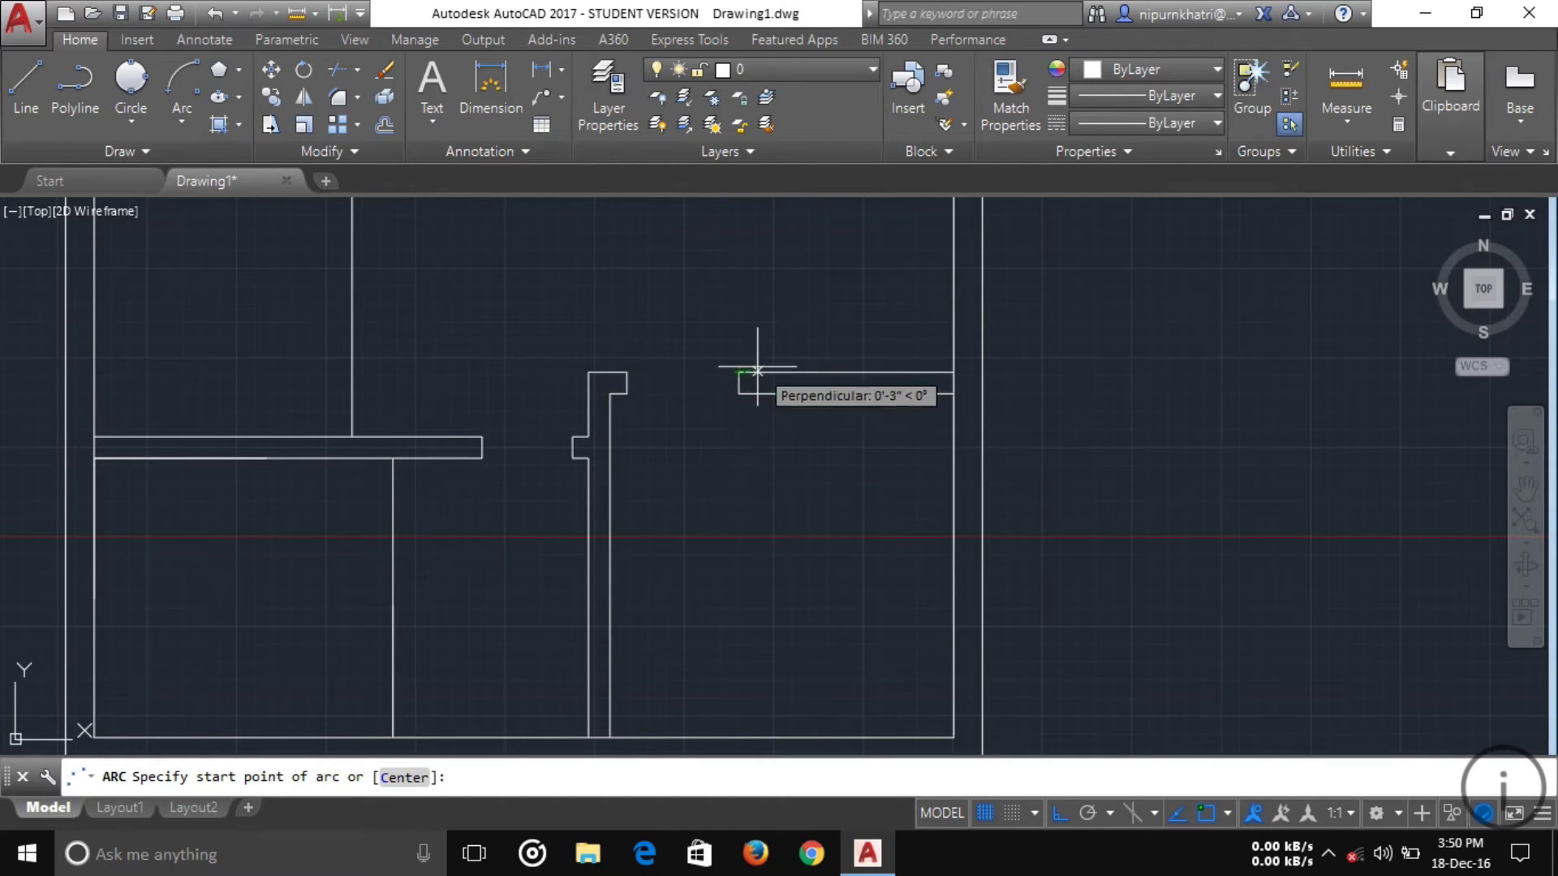
{"action": "scroll", "coordinate": [743, 366], "scroll_direction": "up", "scroll_amount": 2}
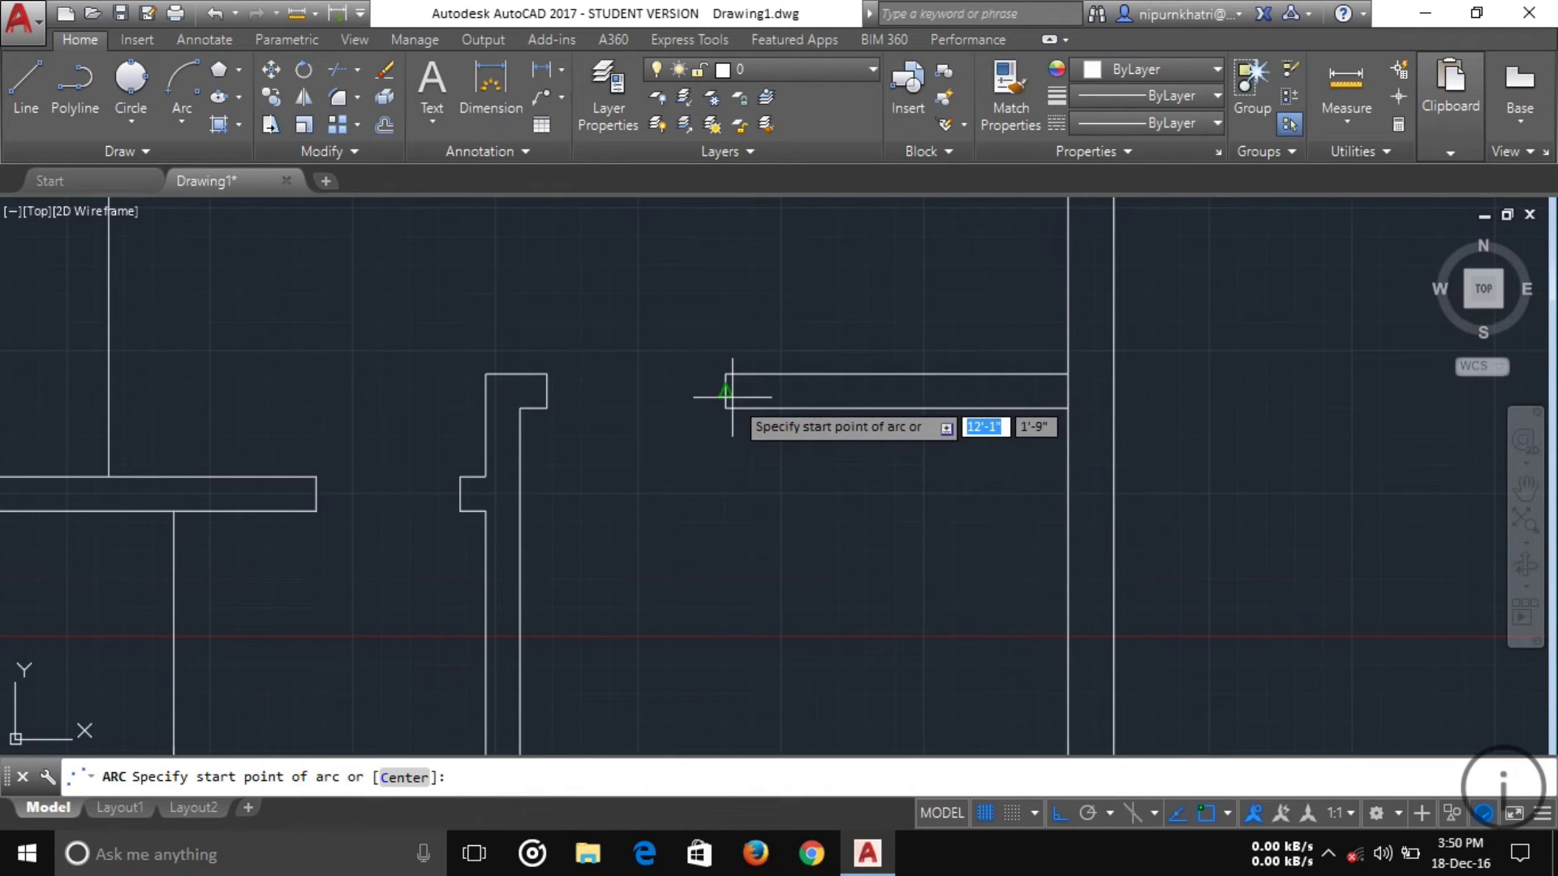
{"action": "left_click", "coordinate": [726, 392]}
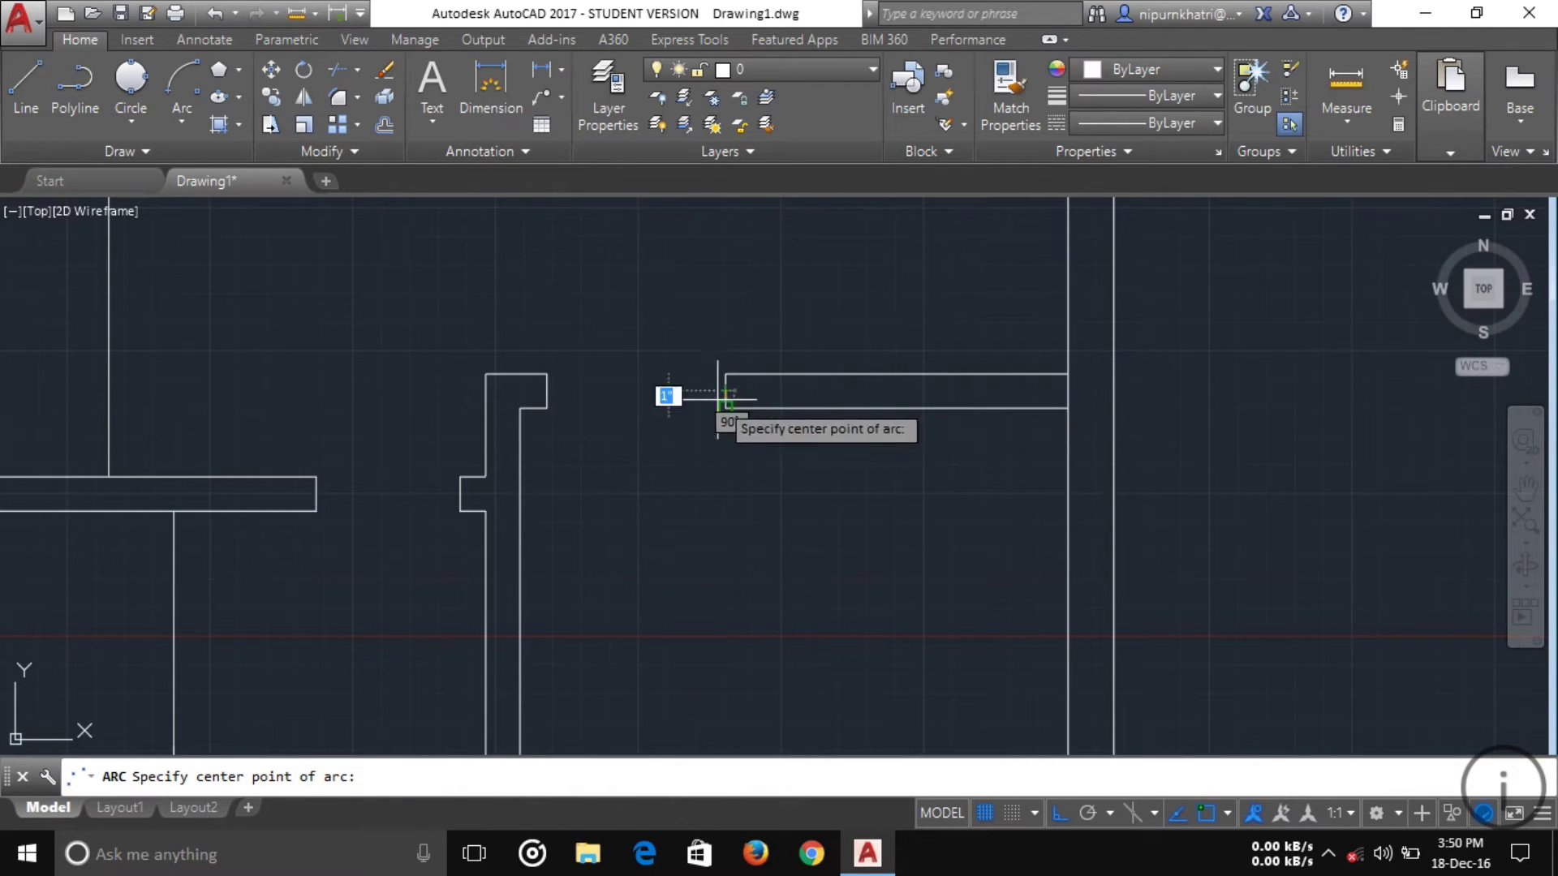
{"action": "left_click", "coordinate": [547, 391]}
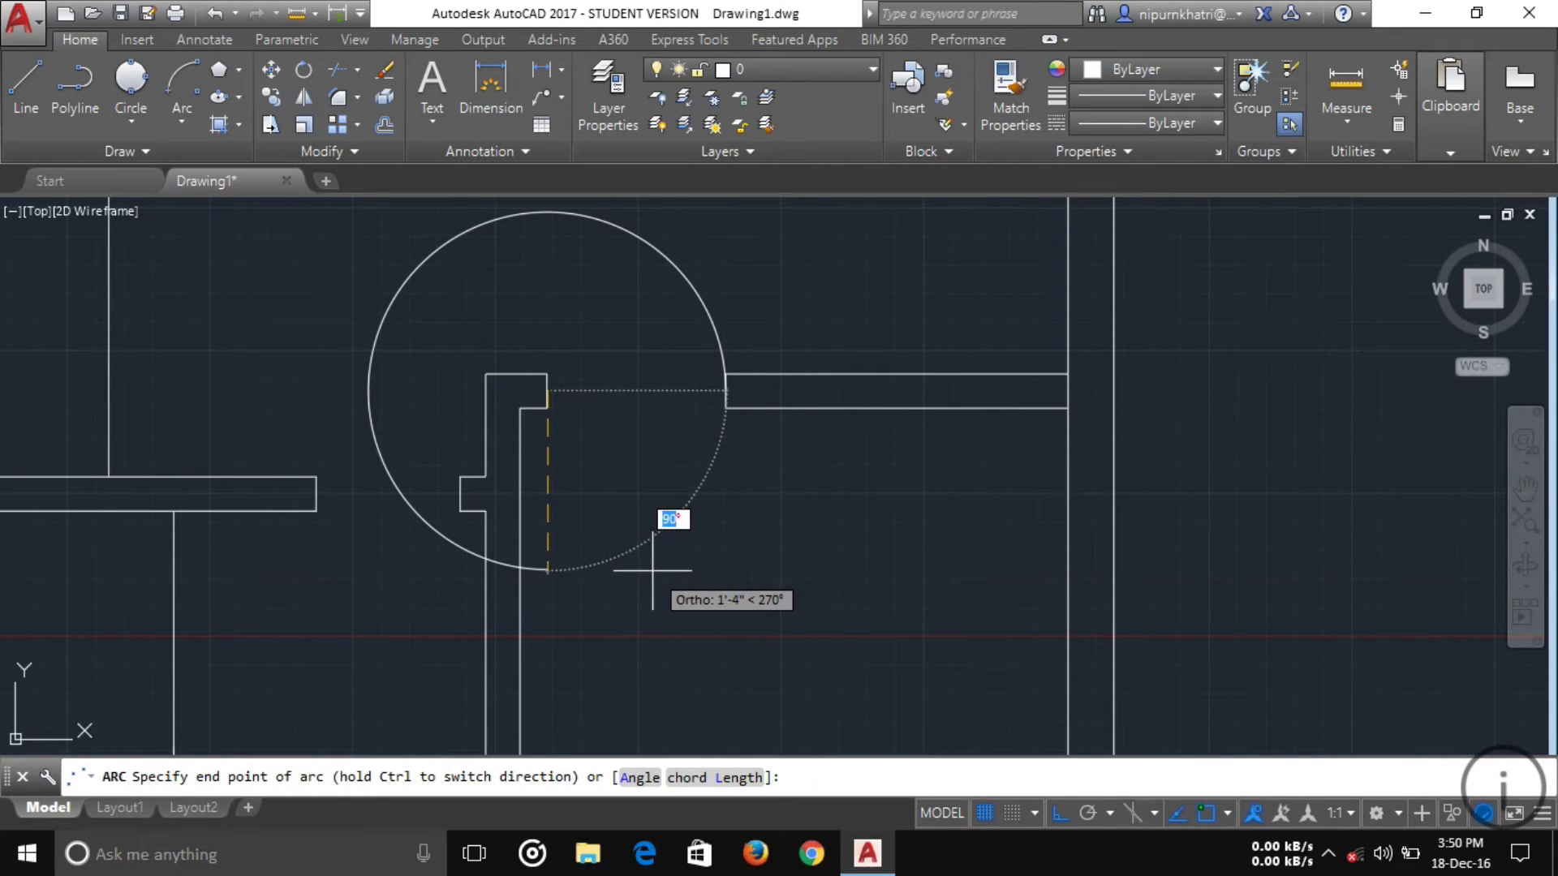
{"action": "key", "text": "ctrl"}
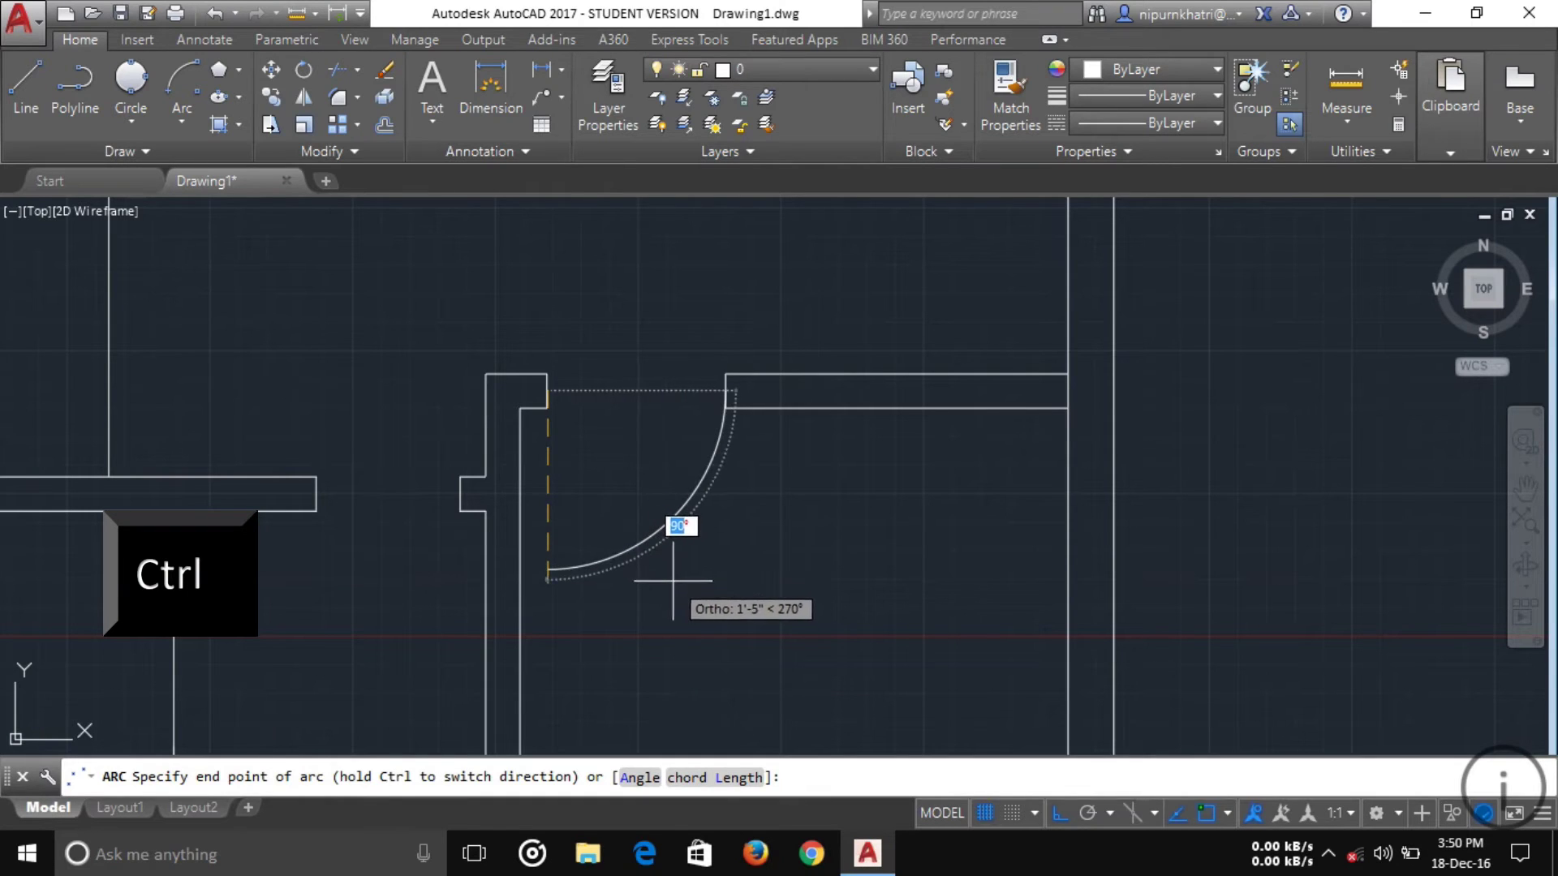
{"action": "left_click", "coordinate": [670, 580]}
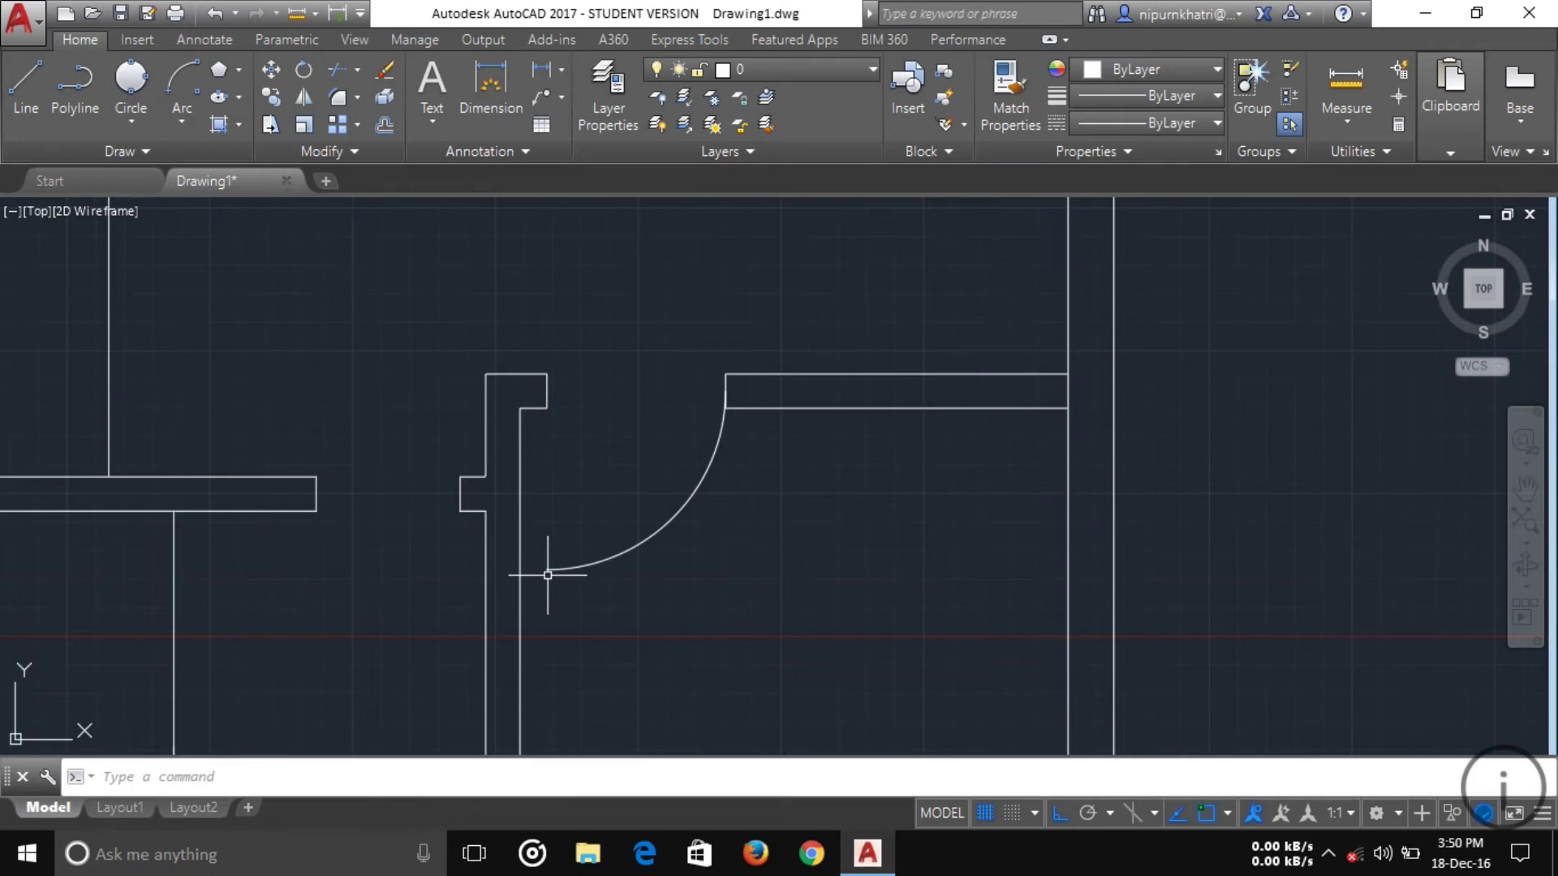
Draw the door leaf as a vertical line from the left wall end's lower corner to the lower end of the door arc.
{"action": "left_click", "coordinate": [20, 103]}
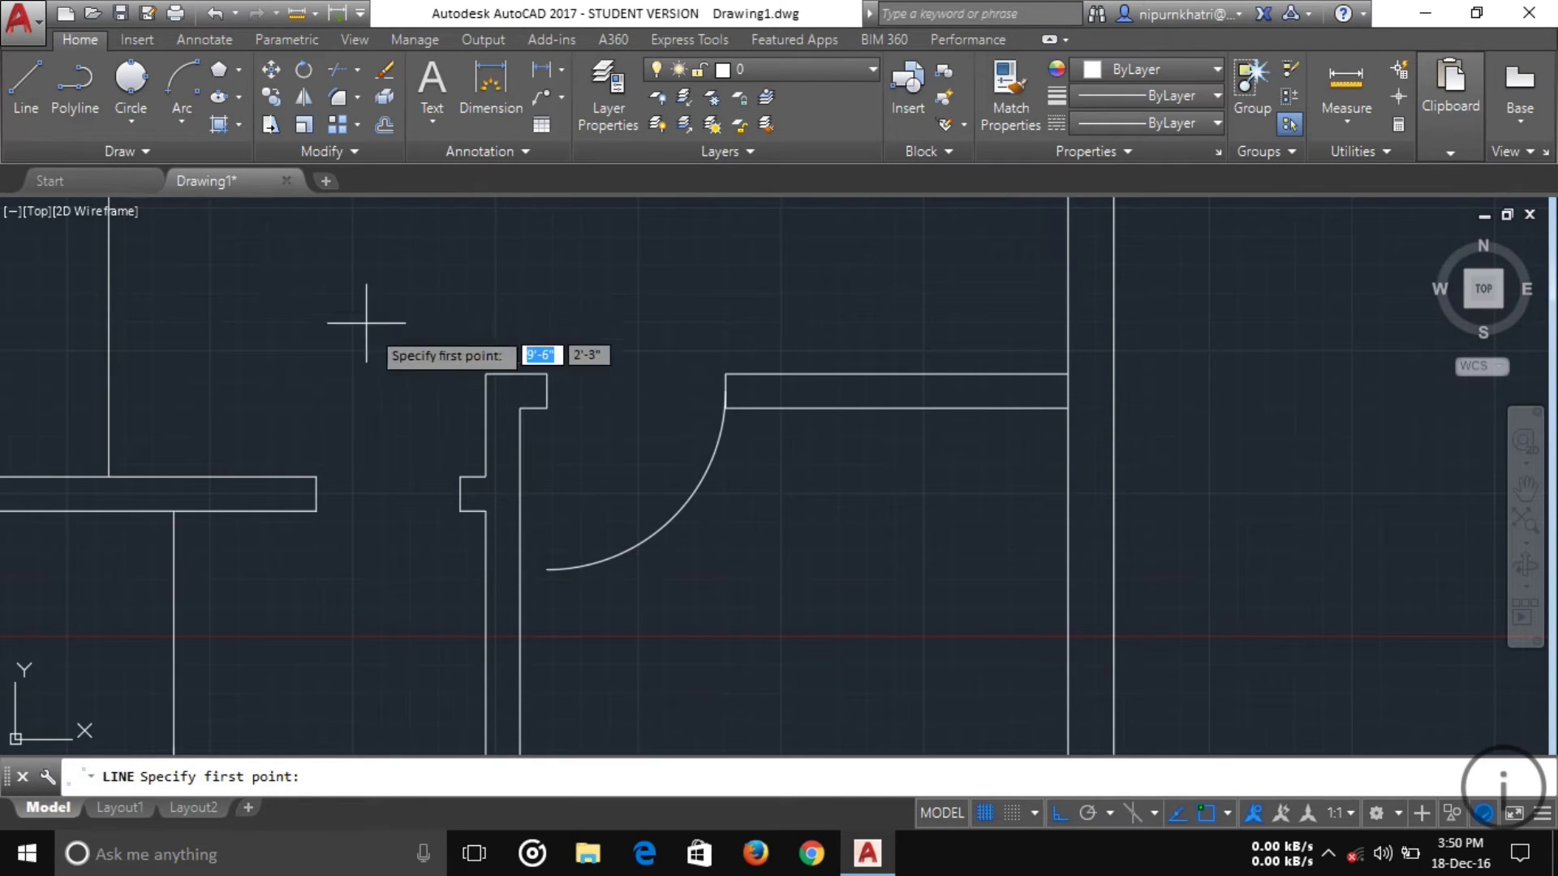
{"action": "left_click", "coordinate": [547, 408]}
{"action": "left_click", "coordinate": [548, 569]}
{"action": "key", "text": "Return"}
{"action": "scroll", "coordinate": [740, 513], "scroll_direction": "down", "scroll_amount": 3}
{"action": "mouse_move", "coordinate": [735, 532]}
{"action": "middle_mouse_down"}
{"action": "mouse_move", "coordinate": [865, 574]}
{"action": "mouse_move", "coordinate": [809, 389]}
{"action": "middle_mouse_up"}
{"action": "scroll", "coordinate": [877, 538], "scroll_direction": "down", "scroll_amount": 2}
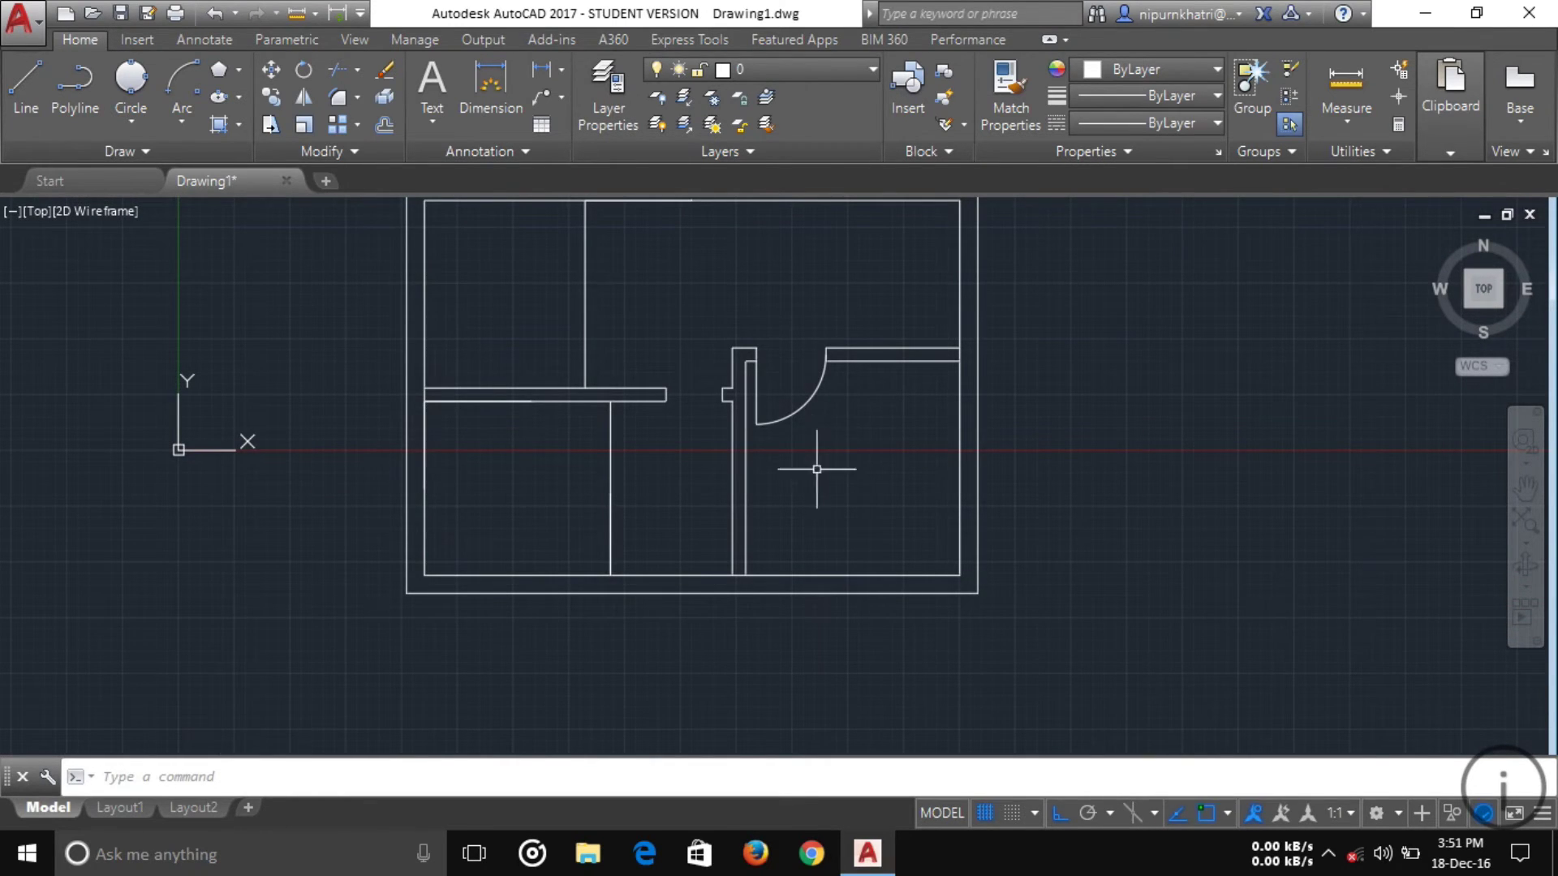
{"action": "left_click", "coordinate": [183, 125]}
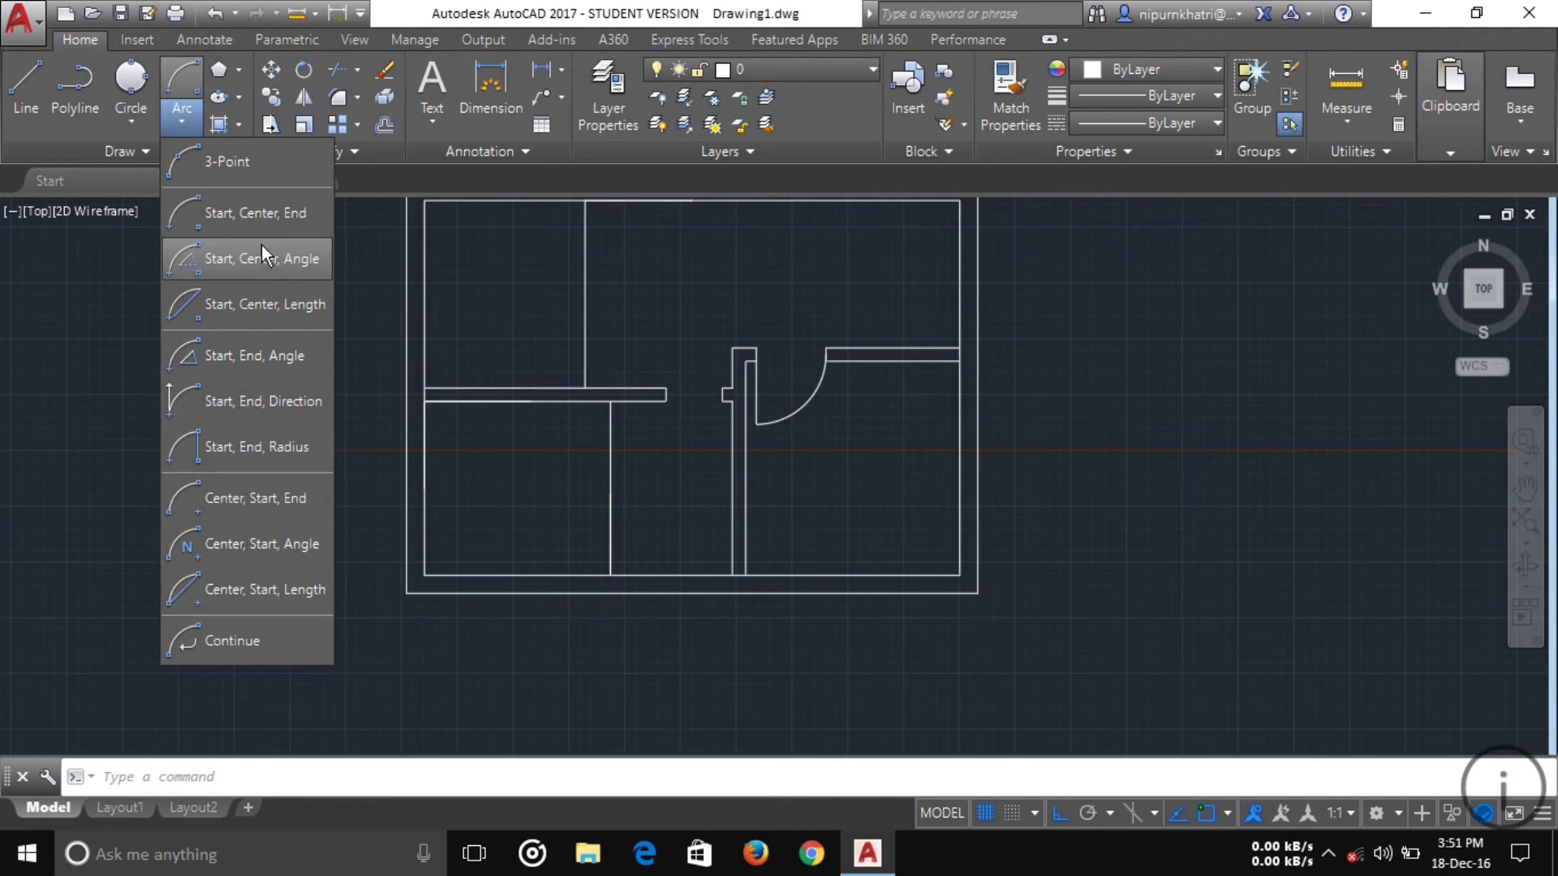
{"action": "left_click", "coordinate": [195, 118]}
Draw a freehand rectangle from two opposite corners in the empty area to the right of the floor plan.
{"action": "left_click", "coordinate": [238, 71]}
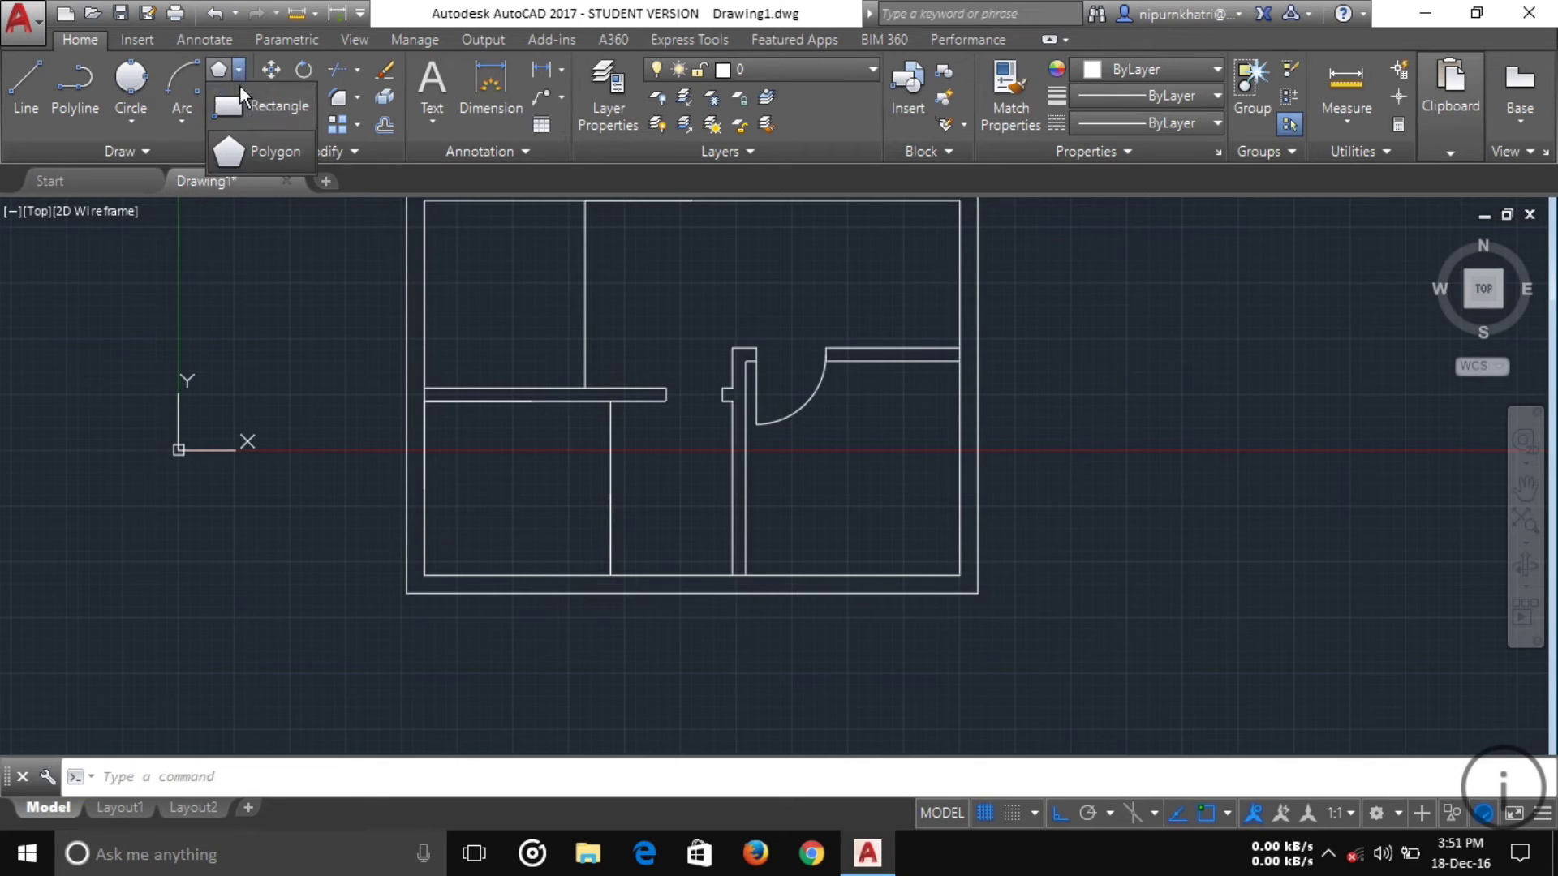
{"action": "left_click", "coordinate": [264, 104]}
{"action": "middle_click_drag", "start_coordinate": [591, 382], "coordinate": [513, 454]}
{"action": "left_click", "coordinate": [983, 315]}
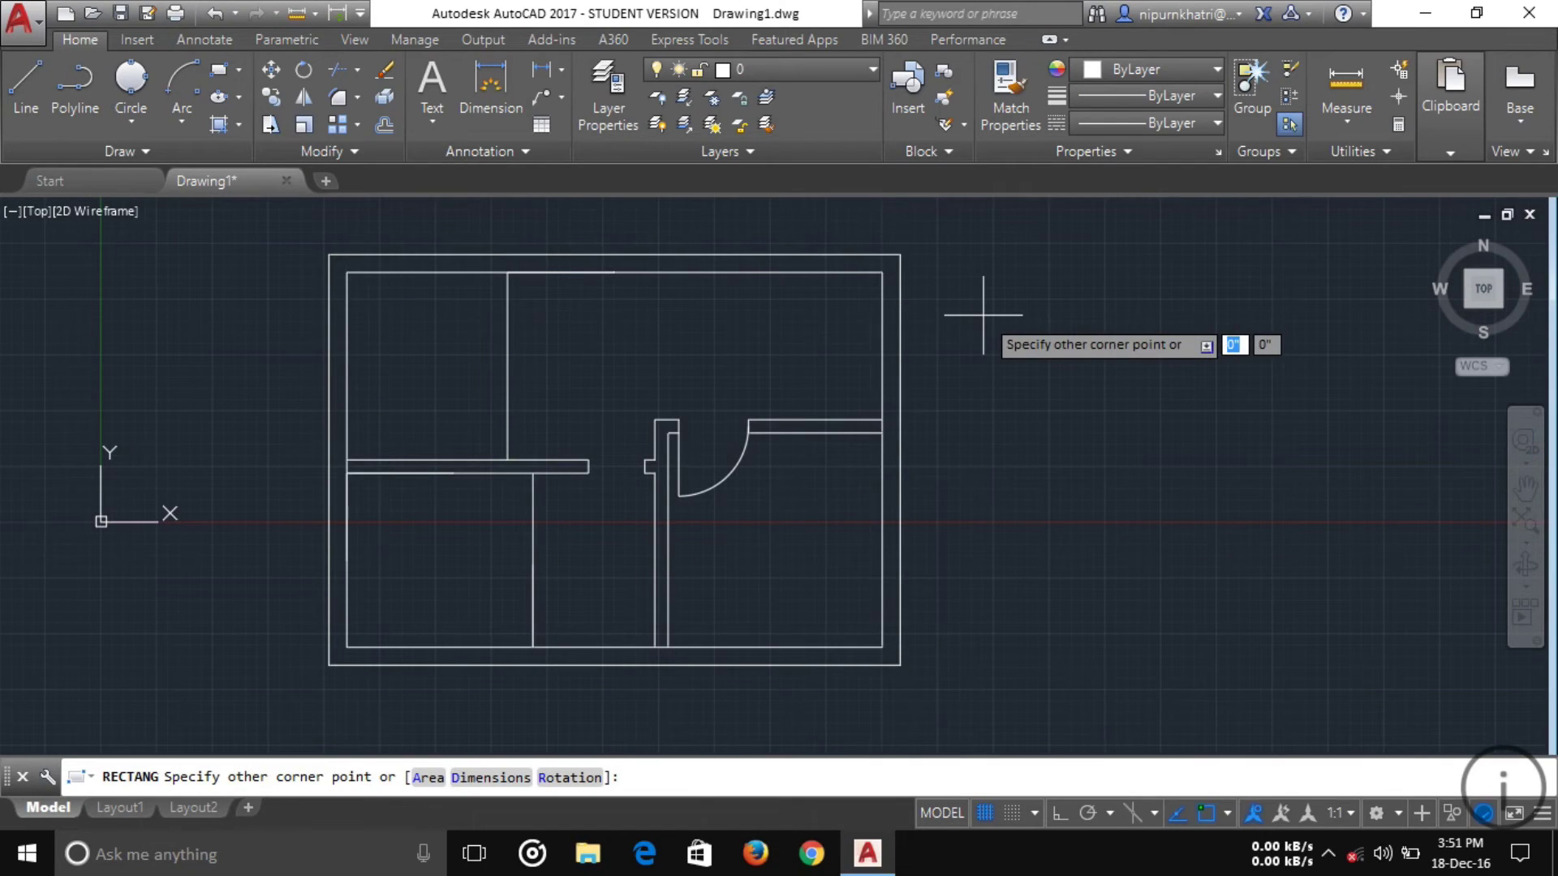
{"action": "left_click", "coordinate": [1277, 509]}
Select the freehand rectangle beside the floor plan and delete it.
{"action": "left_click", "coordinate": [1305, 555]}
{"action": "left_click", "coordinate": [1235, 435]}
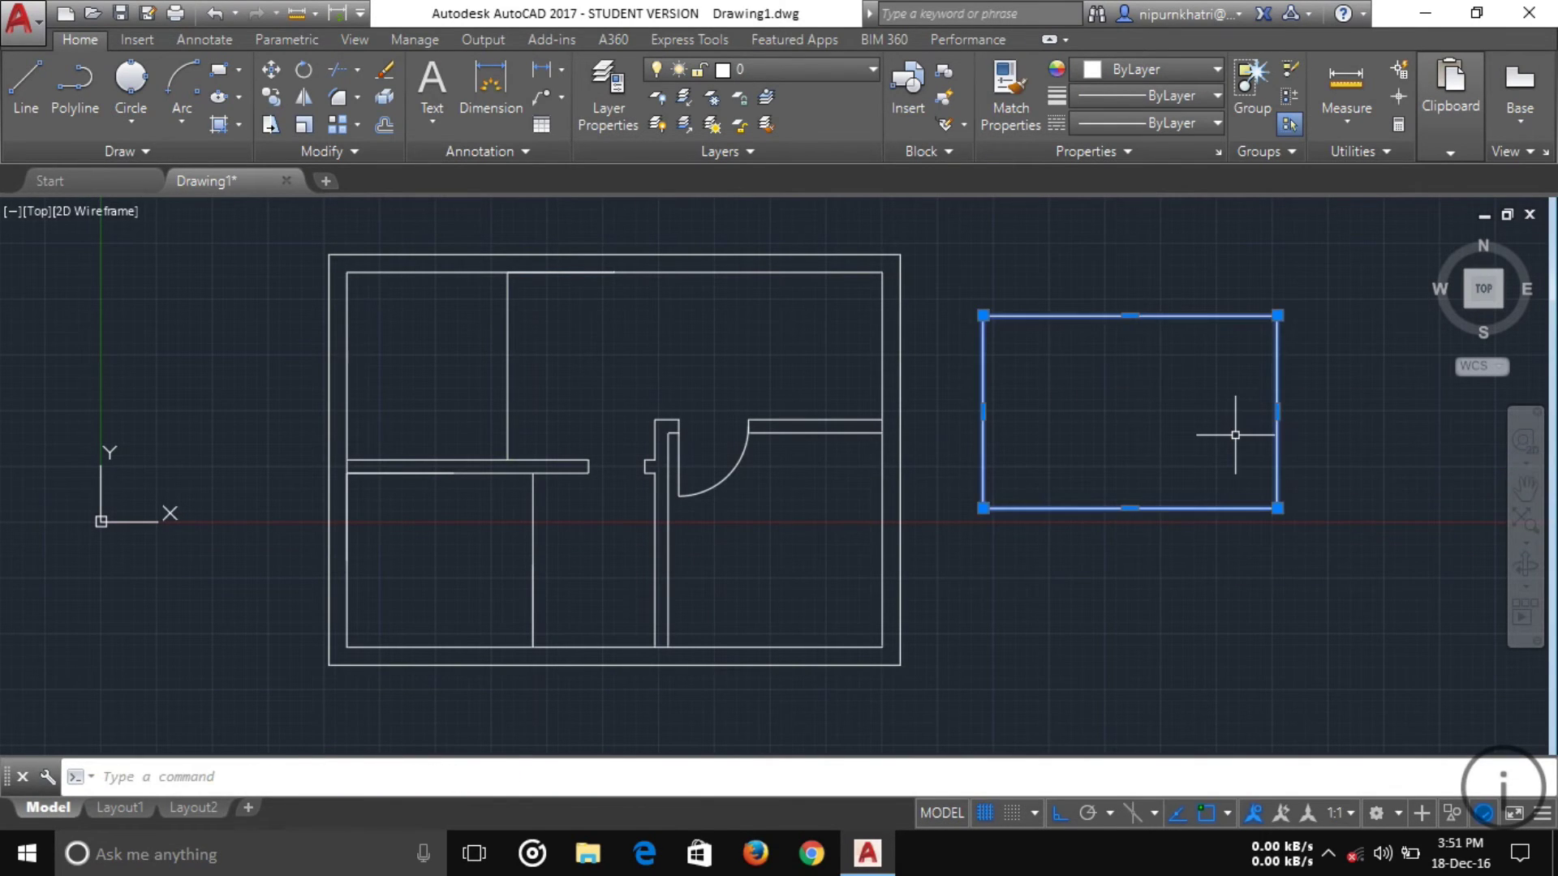
{"action": "key", "text": "Delete"}
Draw a rectangle 3' wide to the right of the floor plan by entering its dimensions from the first corner.
{"action": "left_click", "coordinate": [216, 71]}
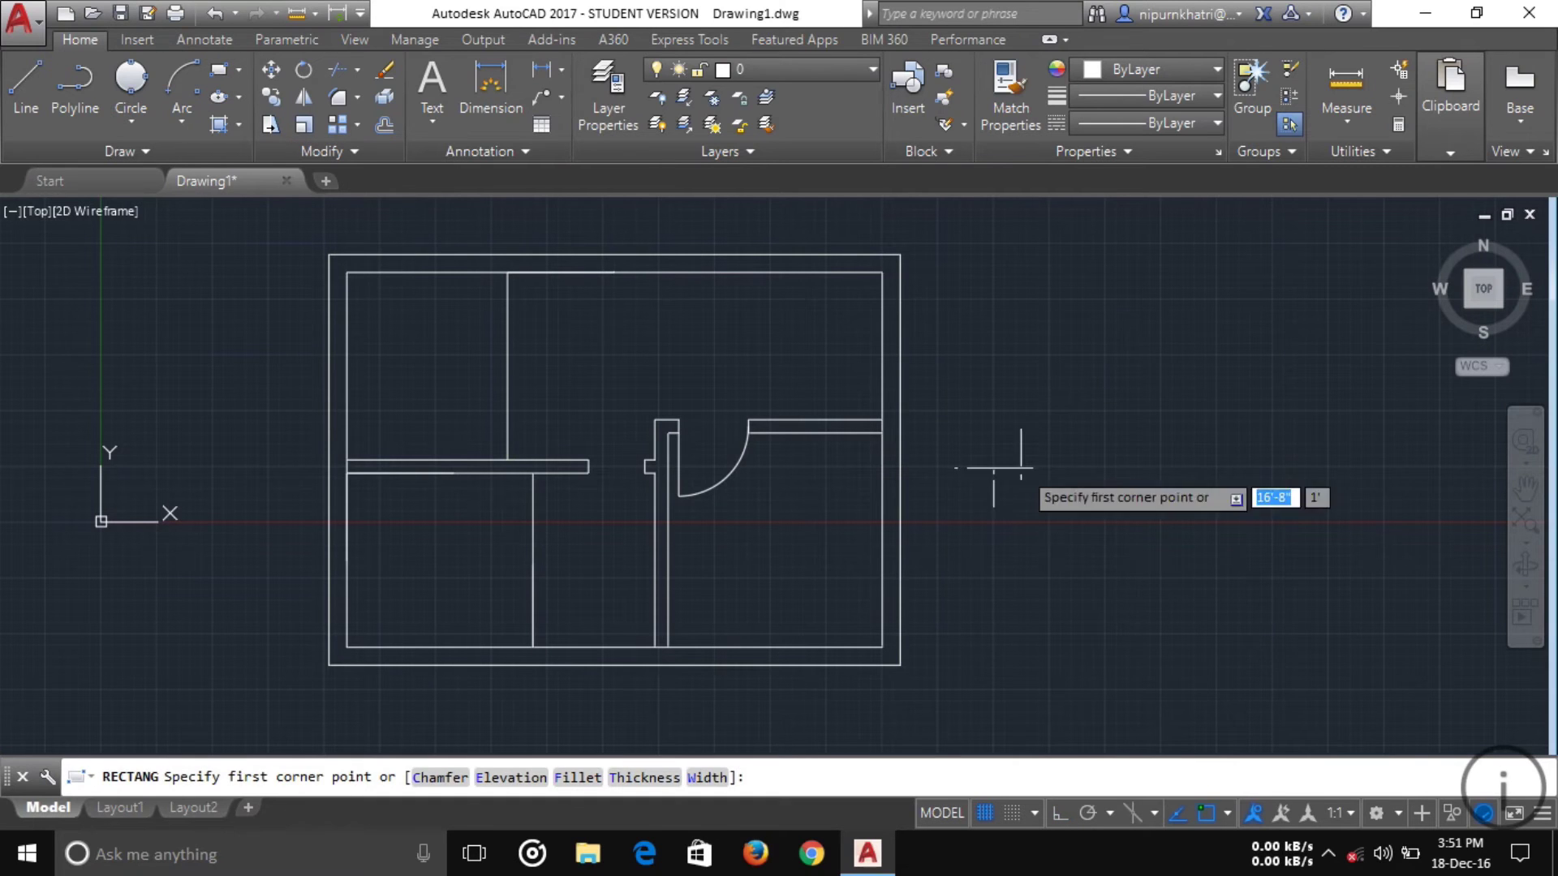
{"action": "left_click", "coordinate": [981, 329]}
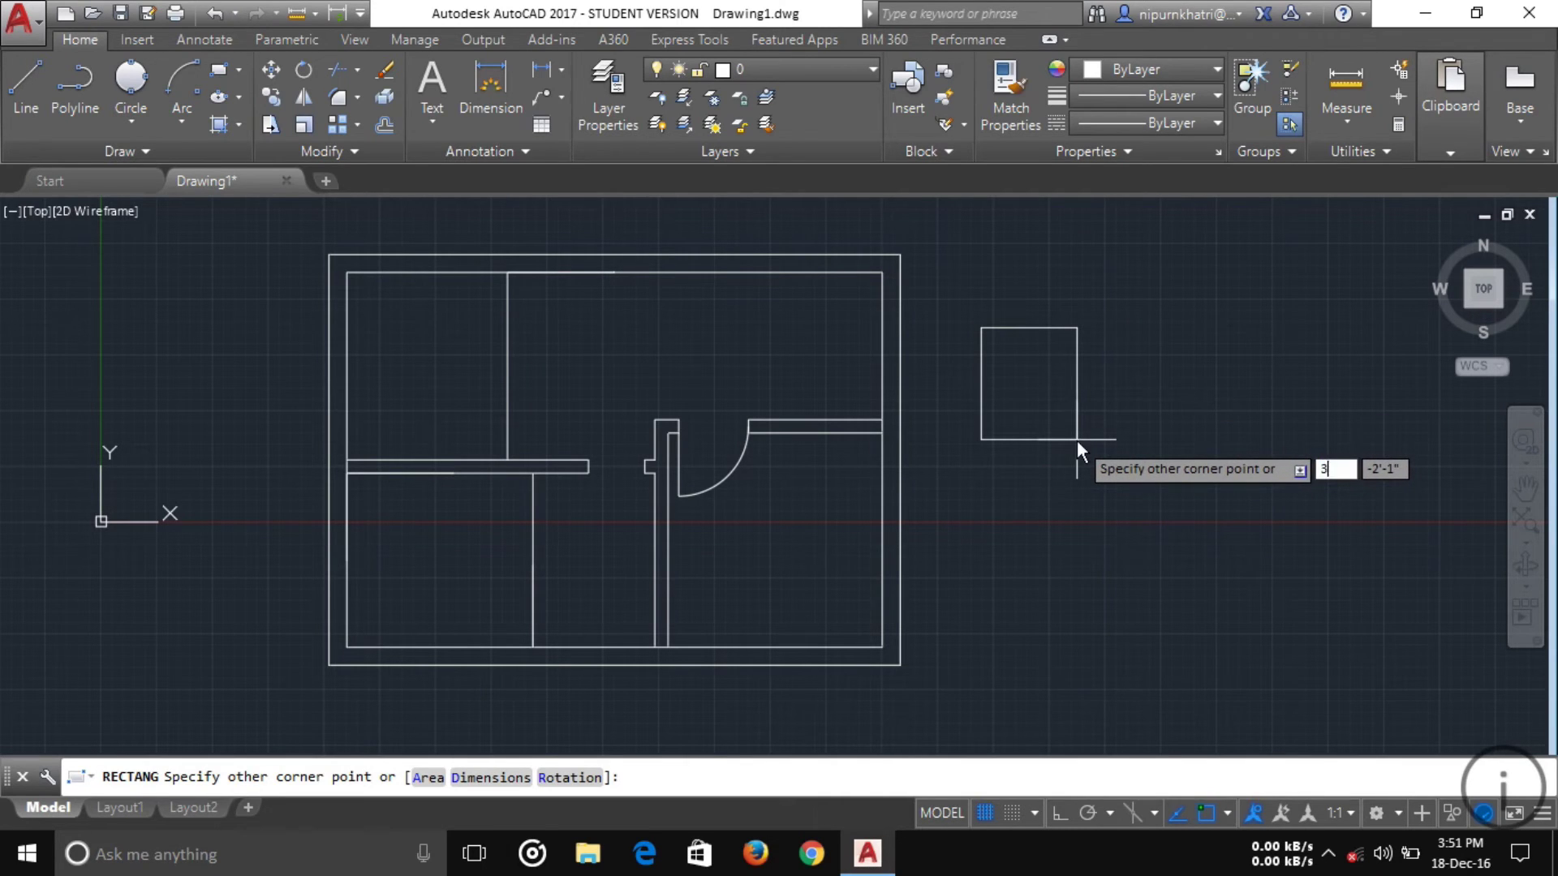
{"action": "key", "text": "Tab"}
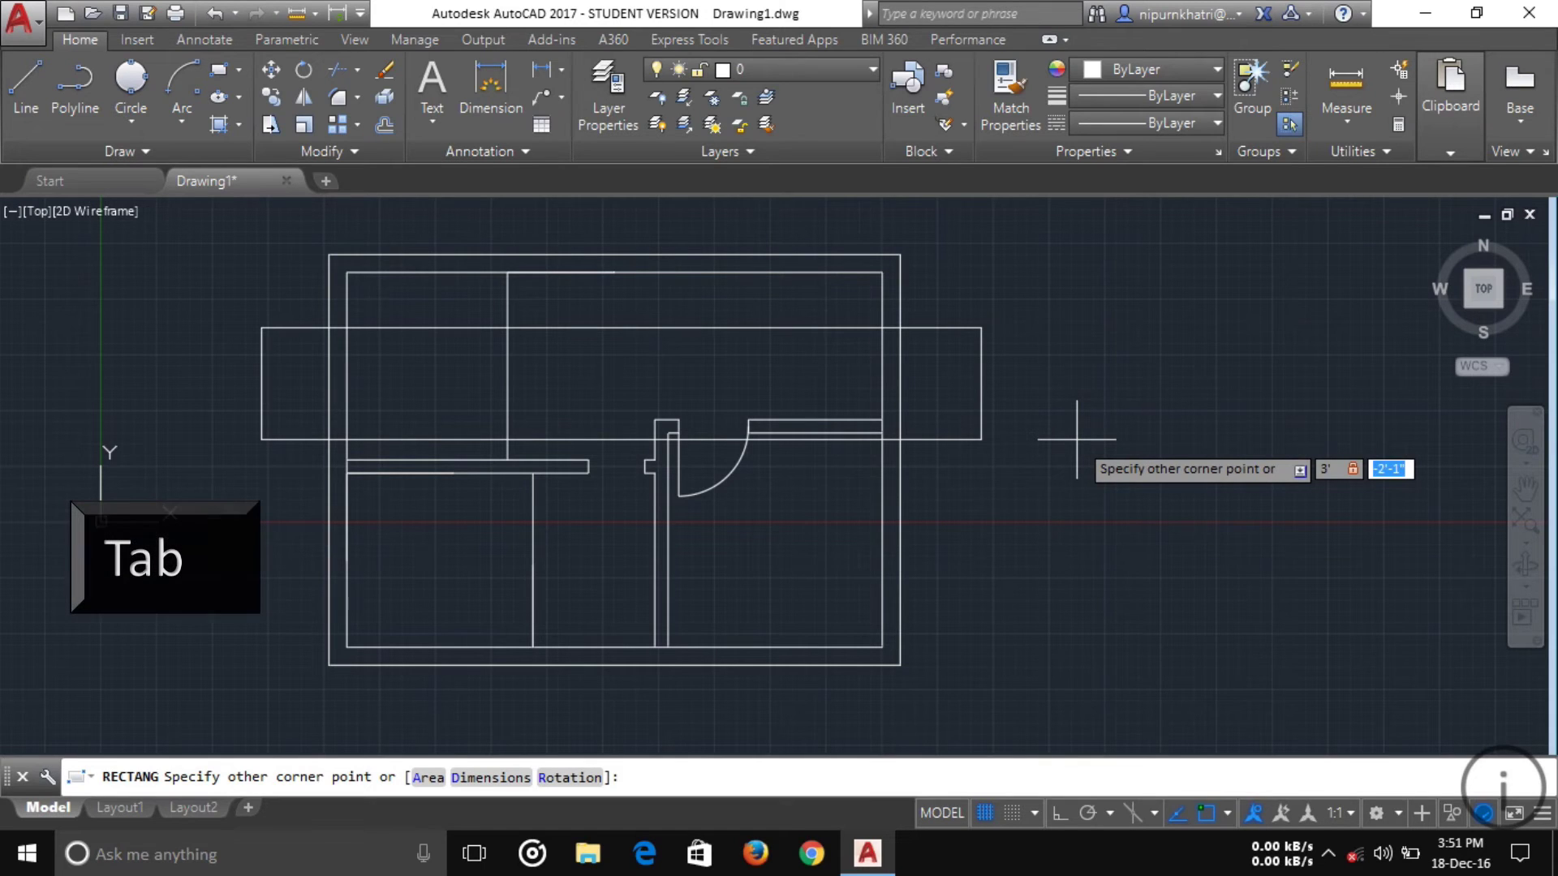
{"action": "key", "text": "Return"}
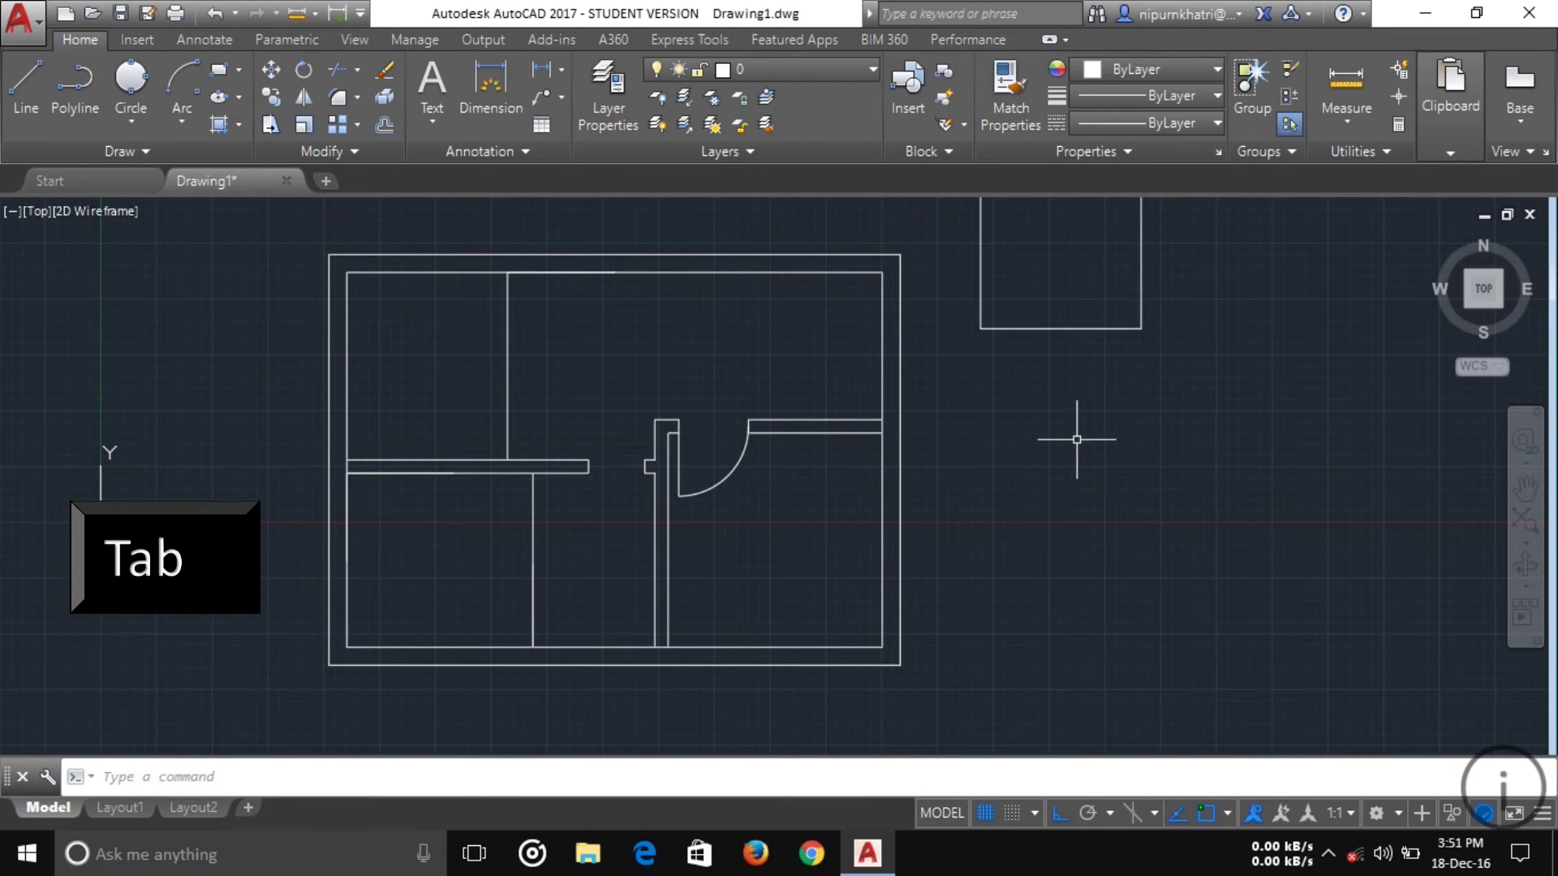
Select the 3' wide rectangle beside the floor plan and delete it.
{"action": "middle_click_drag", "start_coordinate": [1082, 465], "coordinate": [1033, 573]}
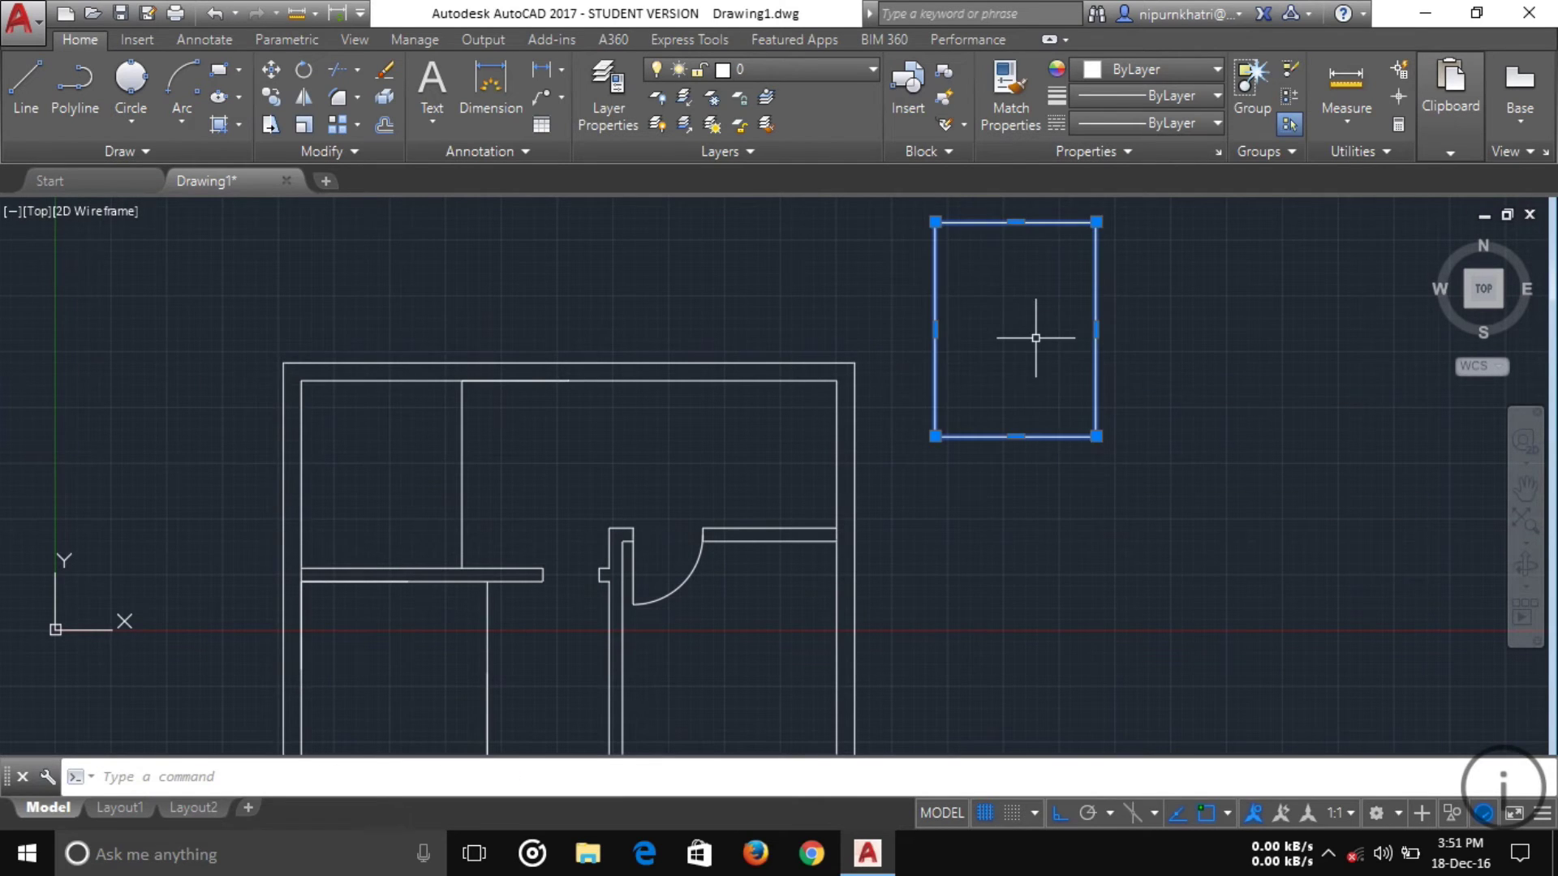
{"action": "key", "text": "Delete"}
{"action": "middle_click_drag", "start_coordinate": [958, 559], "coordinate": [958, 442]}
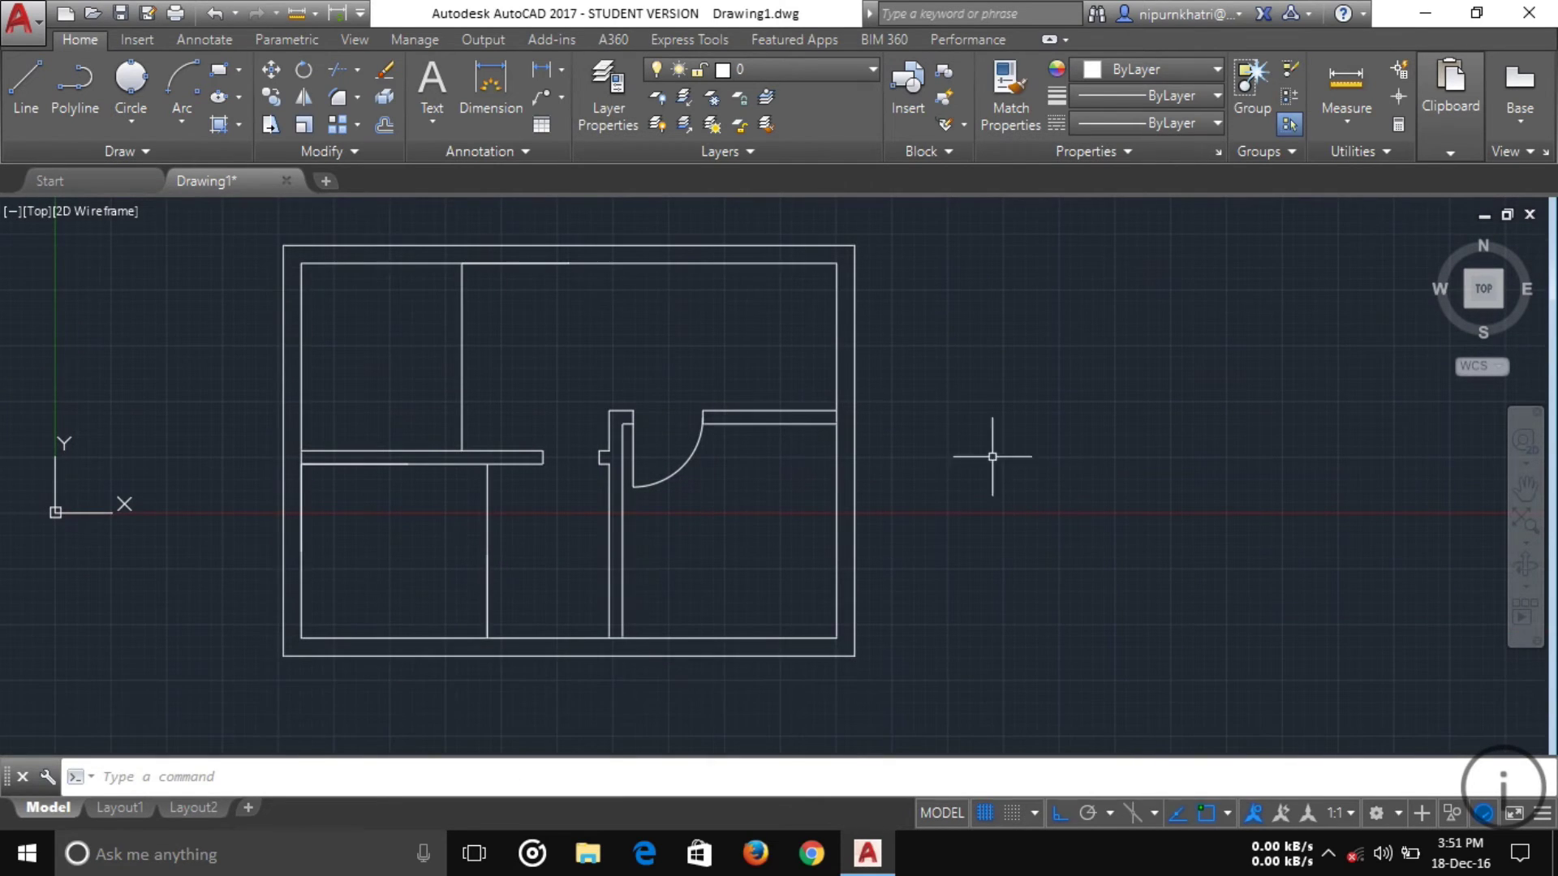
Draw a five-sided polygon inscribed in a circle of radius 2' in the empty area to the right of the floor plan.
{"action": "middle_click_drag", "start_coordinate": [1050, 476], "coordinate": [701, 469]}
{"action": "scroll", "coordinate": [780, 490], "scroll_direction": "down", "scroll_amount": 2}
{"action": "scroll", "coordinate": [565, 387], "scroll_direction": "up", "scroll_amount": 3}
{"action": "scroll", "coordinate": [755, 462], "scroll_direction": "down", "scroll_amount": 1}
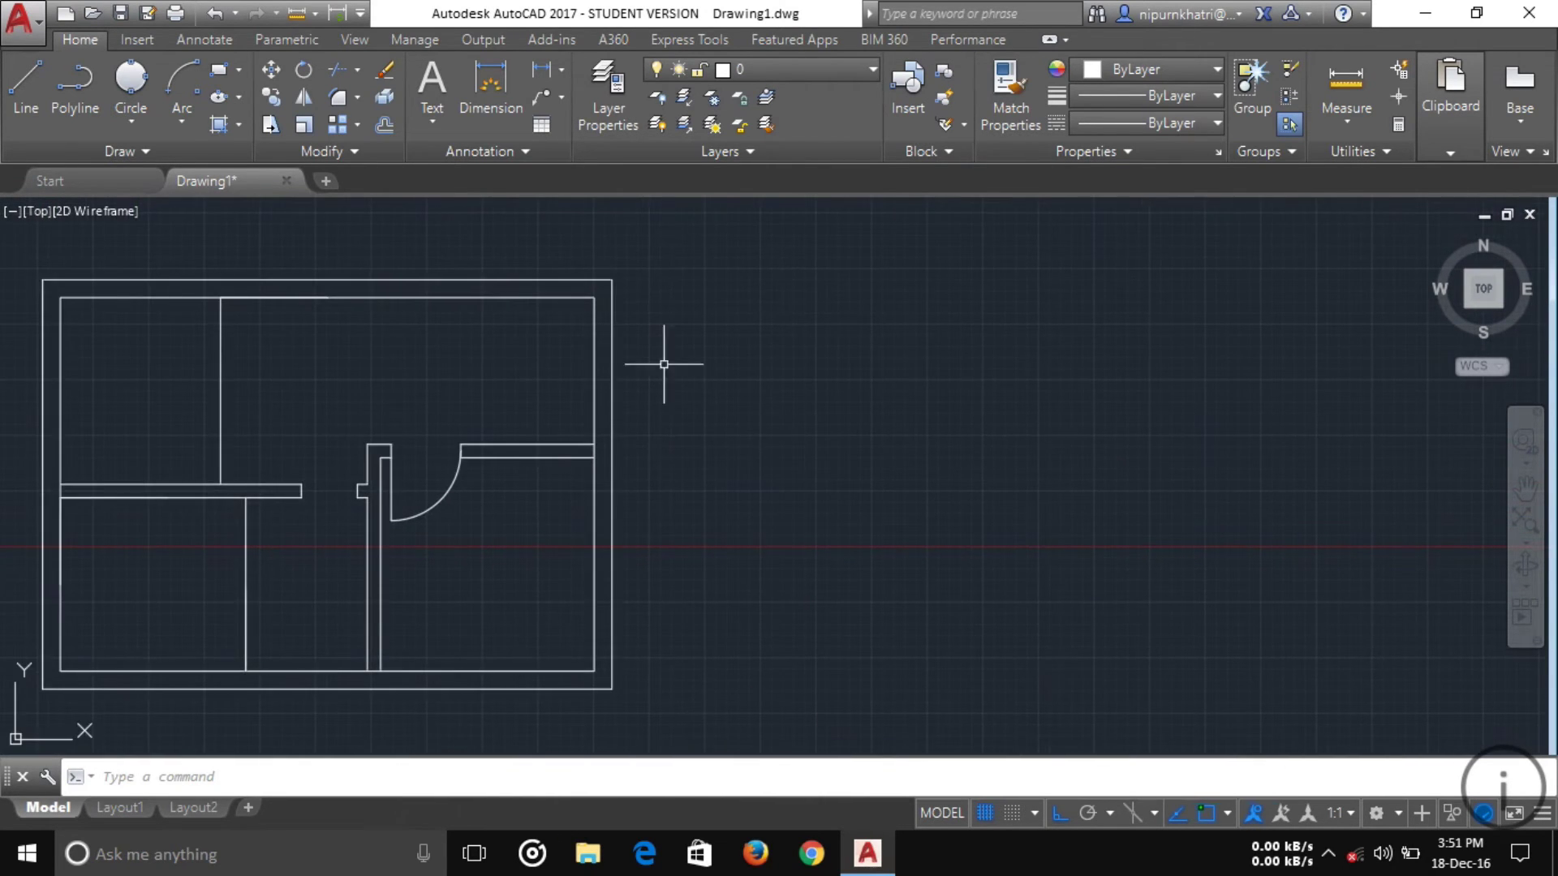
{"action": "left_click", "coordinate": [240, 71]}
{"action": "left_click", "coordinate": [255, 145]}
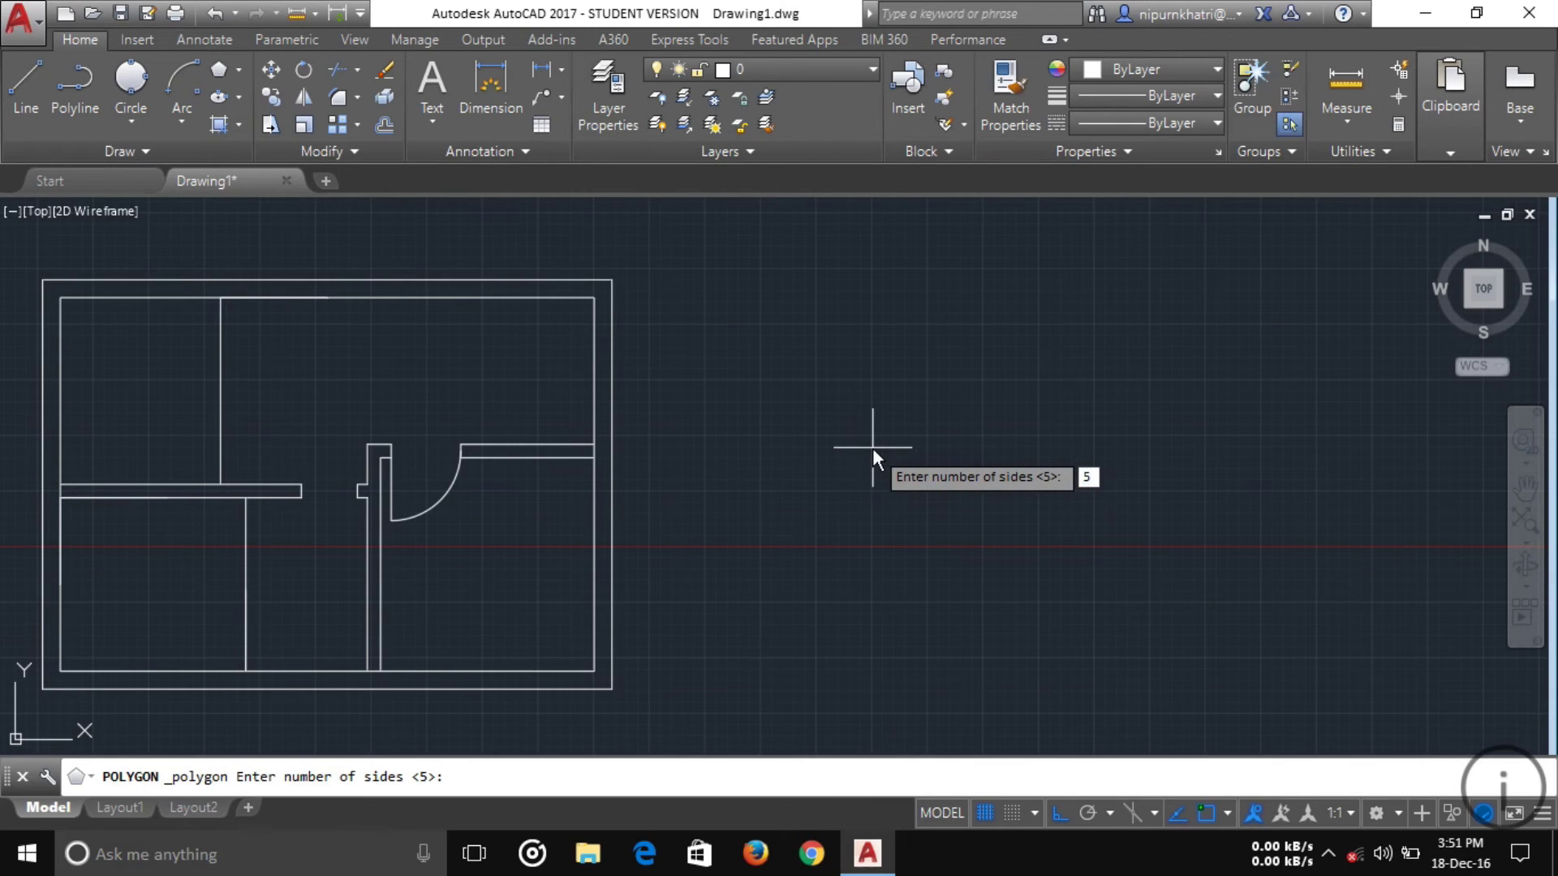
{"action": "key", "text": "Return"}
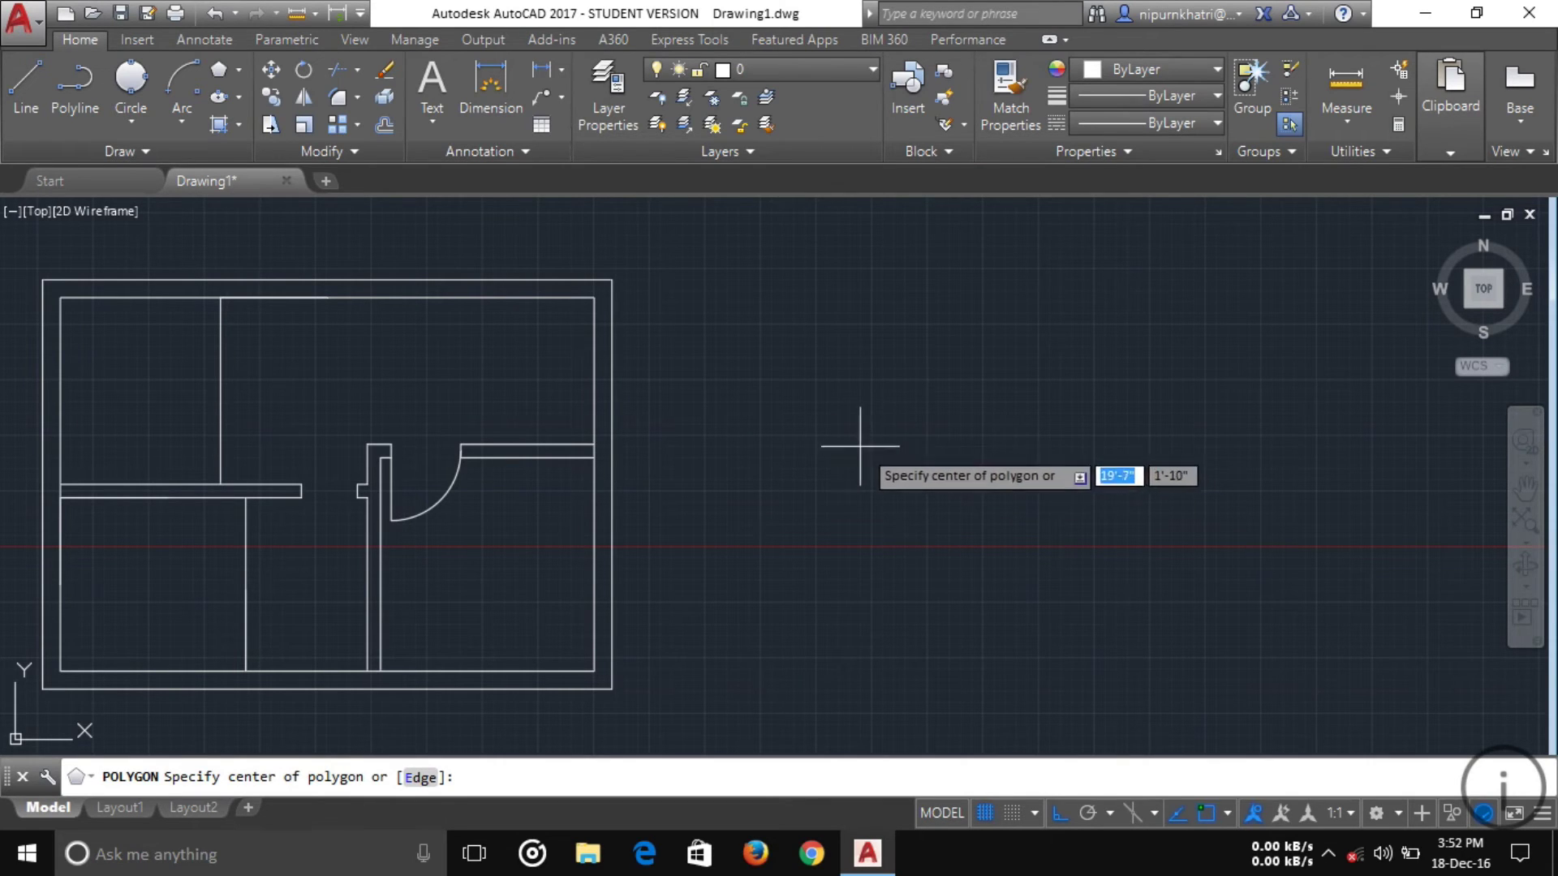
{"action": "left_click", "coordinate": [873, 437]}
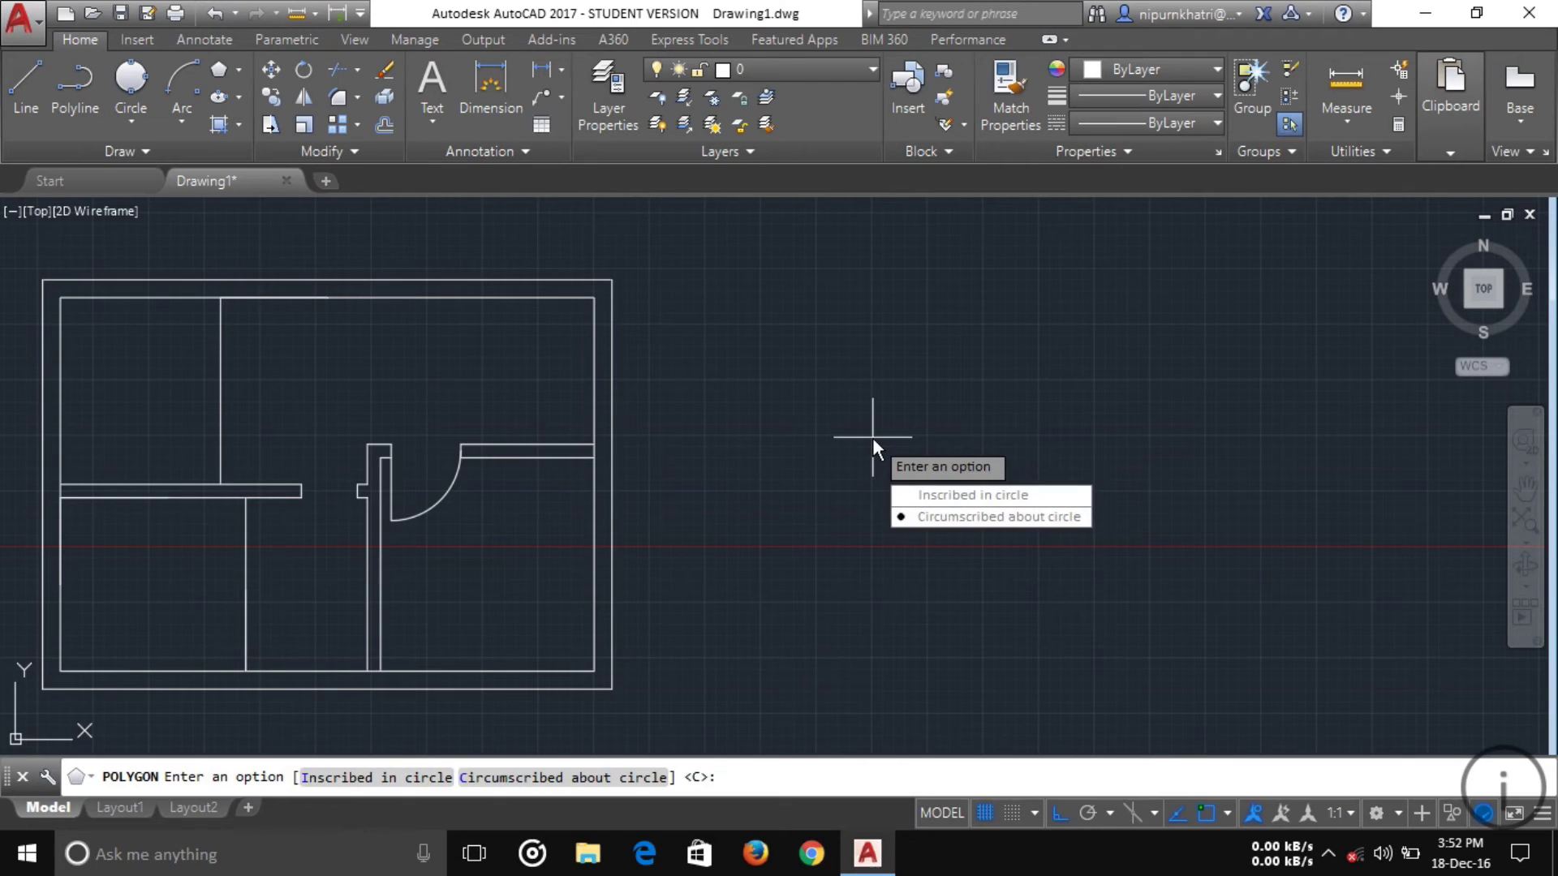
{"action": "left_click", "coordinate": [984, 497]}
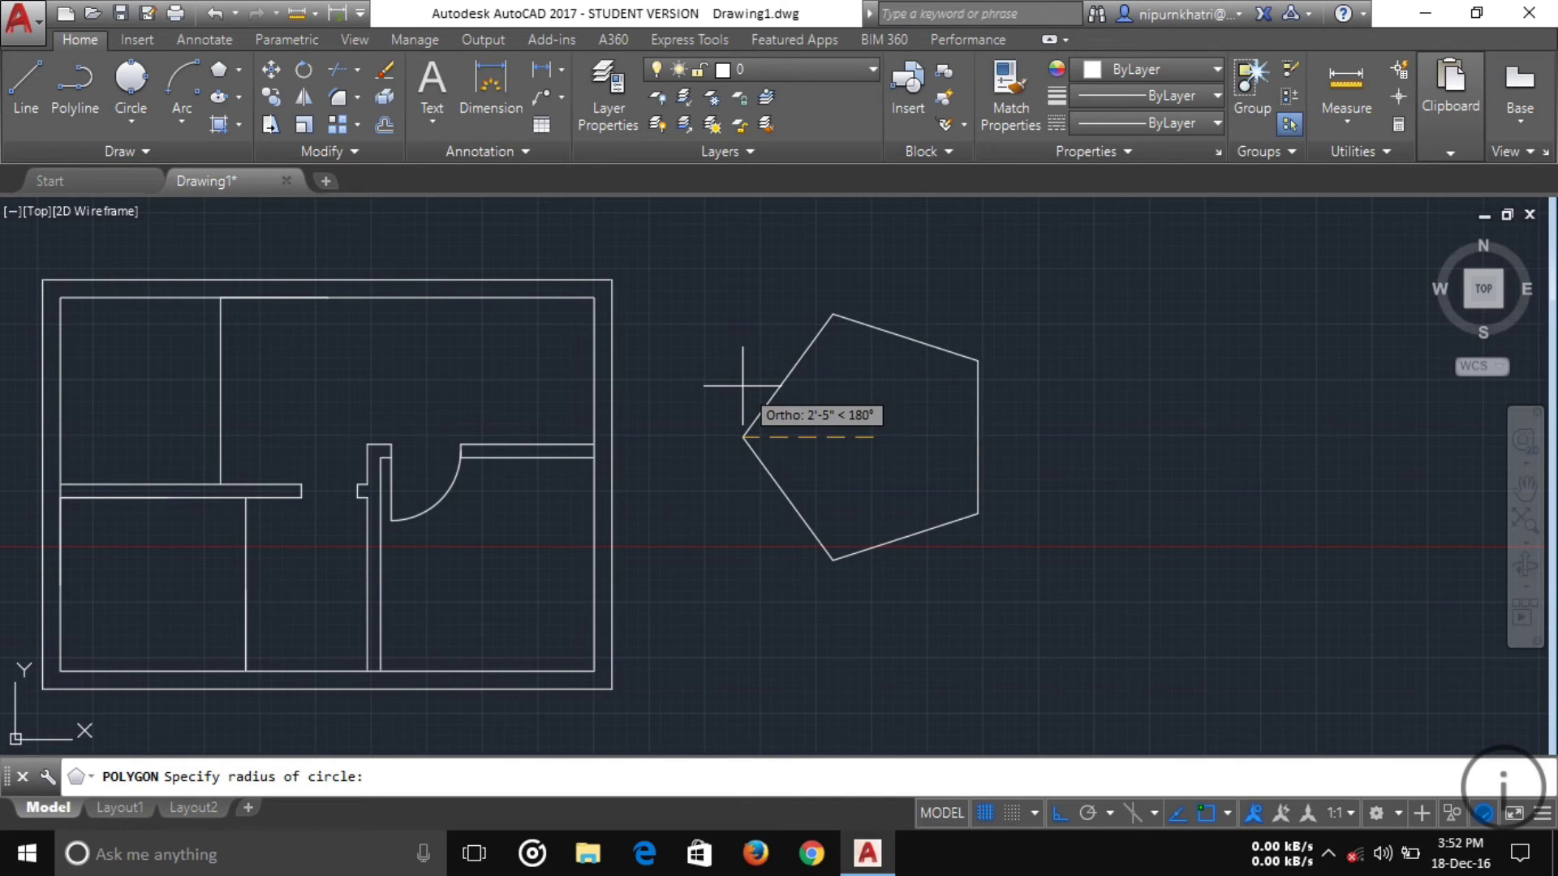
{"action": "type", "text": "2'"}
{"action": "key", "text": "Return"}
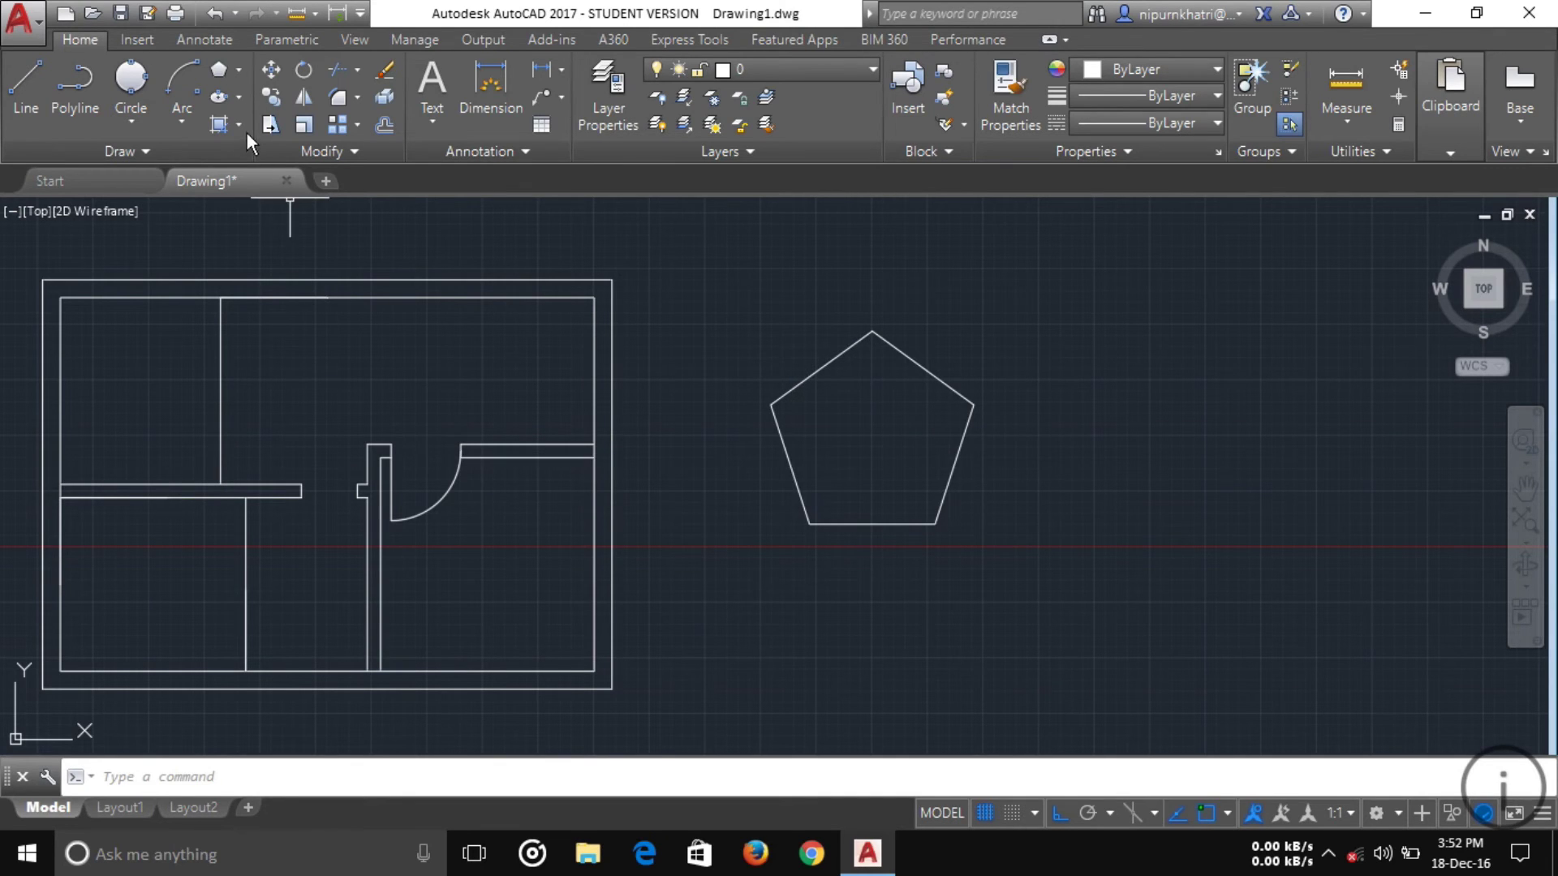
Draw a second five-sided polygon to the right of the first, circumscribed about a circle of radius 2'.
{"action": "left_click", "coordinate": [219, 77]}
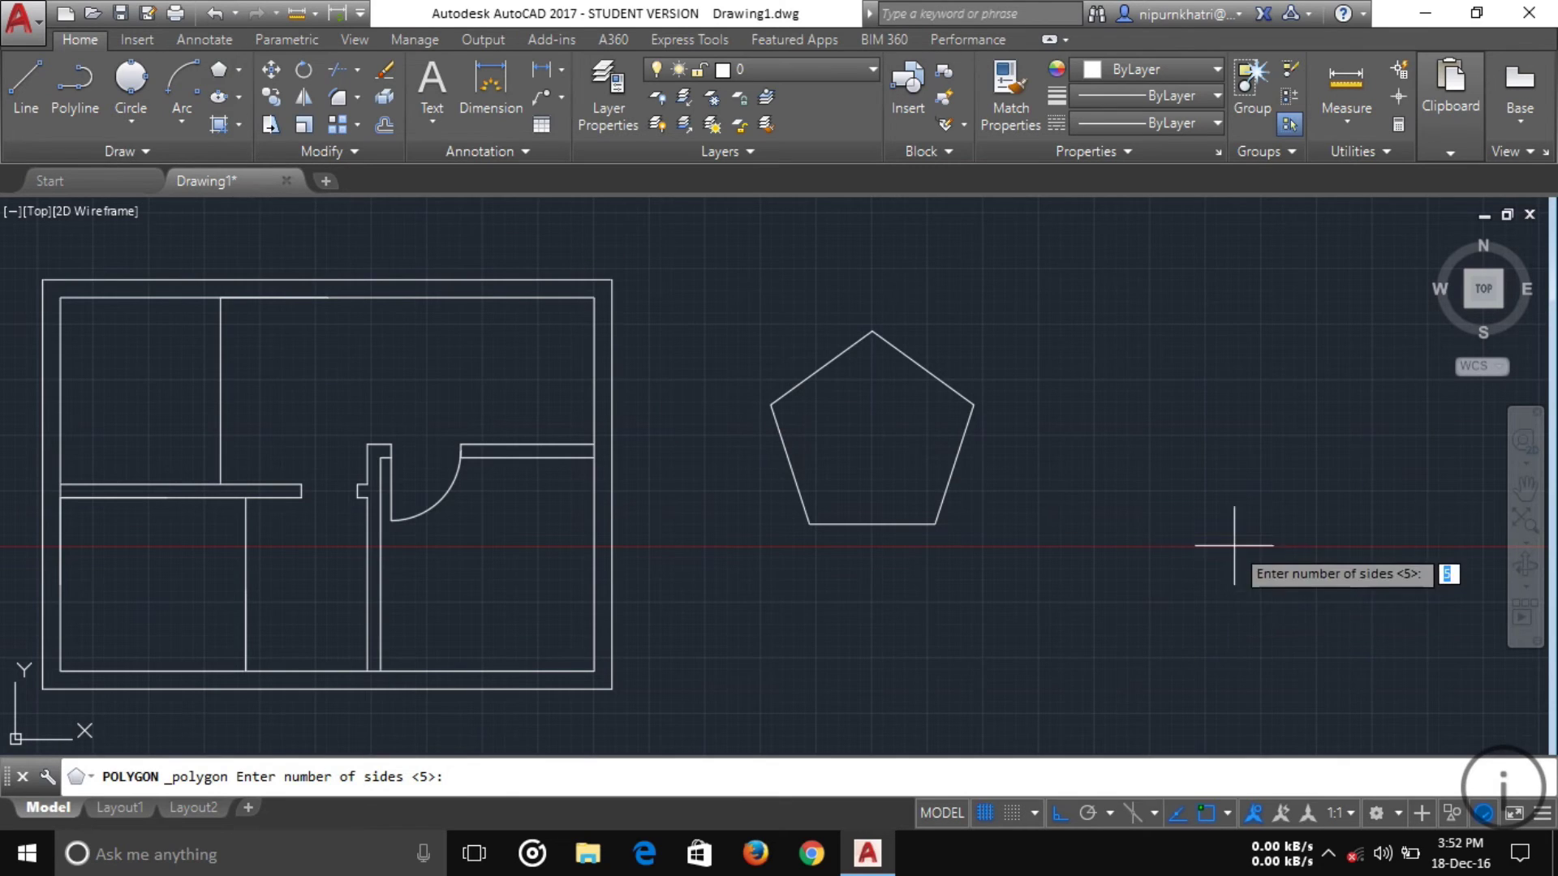
{"action": "scroll", "coordinate": [1140, 461], "scroll_direction": "down", "scroll_amount": 2}
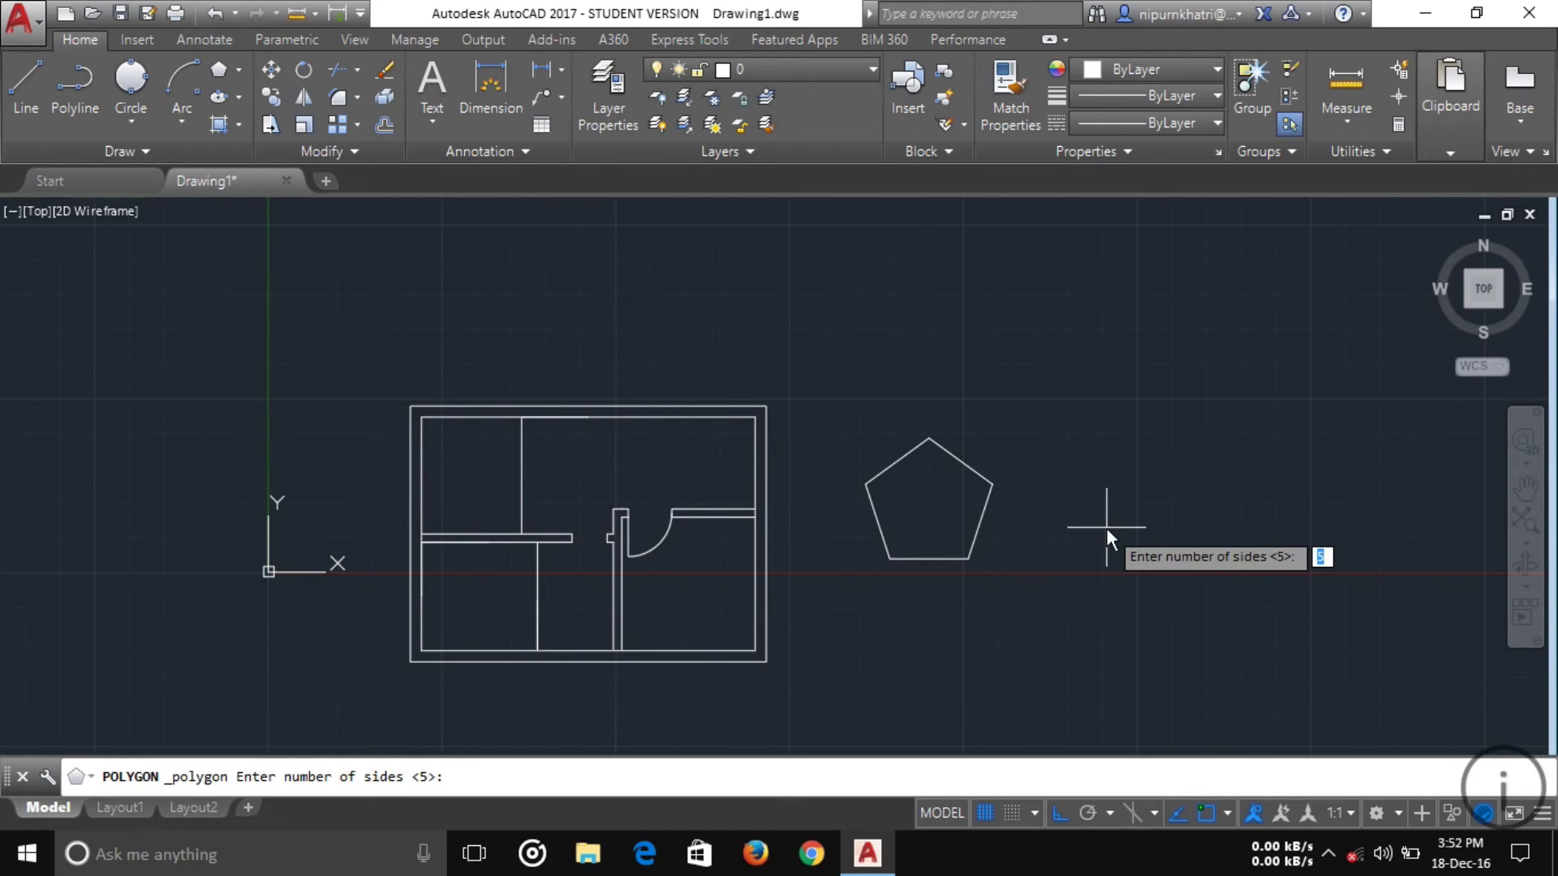
{"action": "key", "text": "Return"}
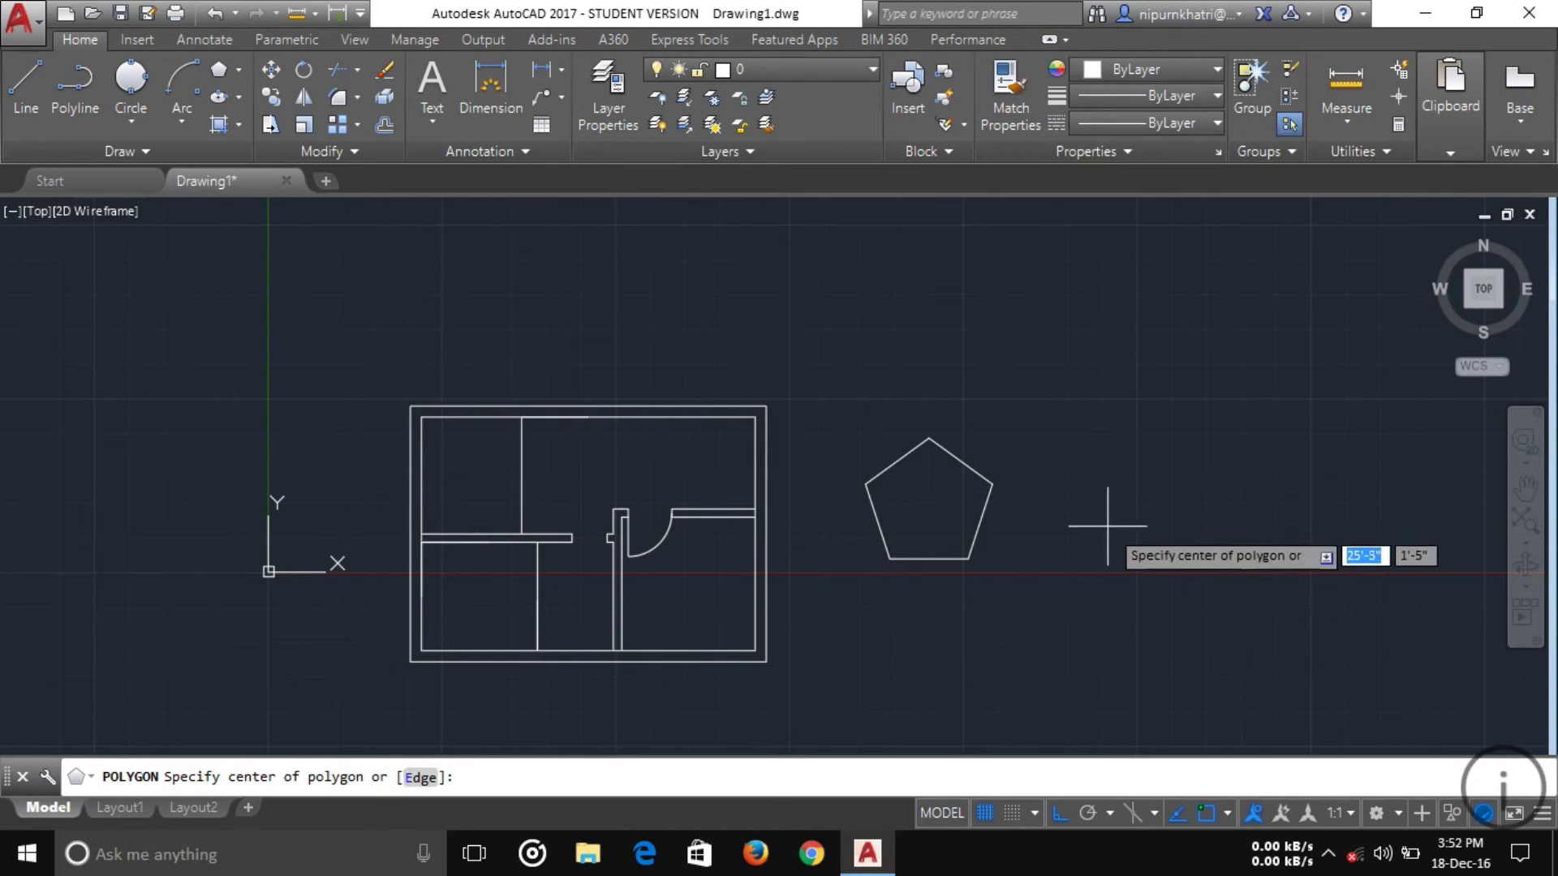
{"action": "left_click", "coordinate": [1156, 487]}
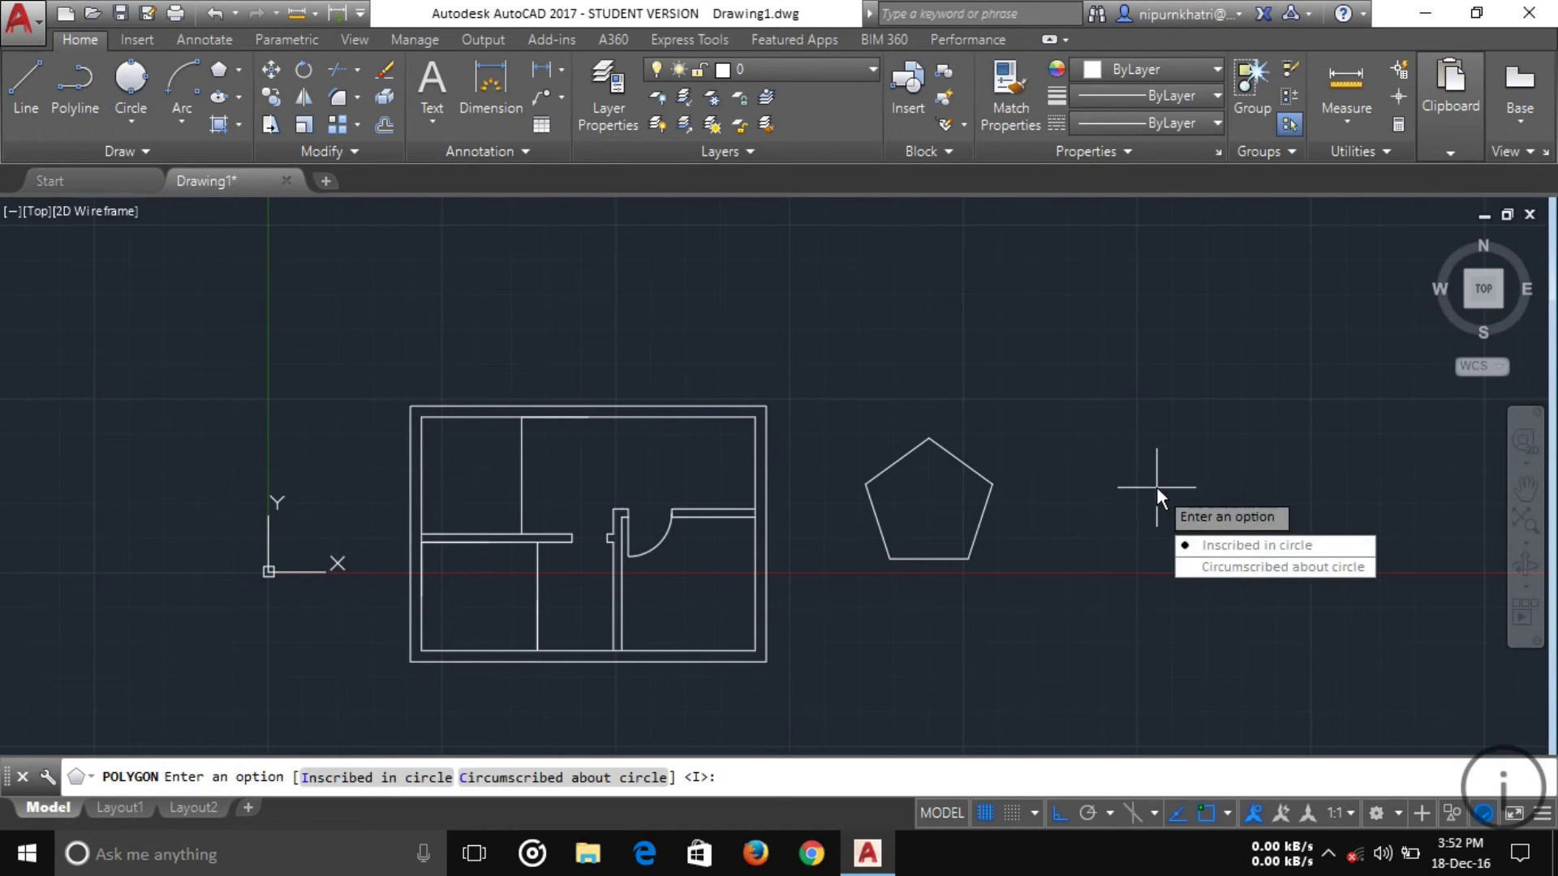
{"action": "left_click", "coordinate": [1264, 567]}
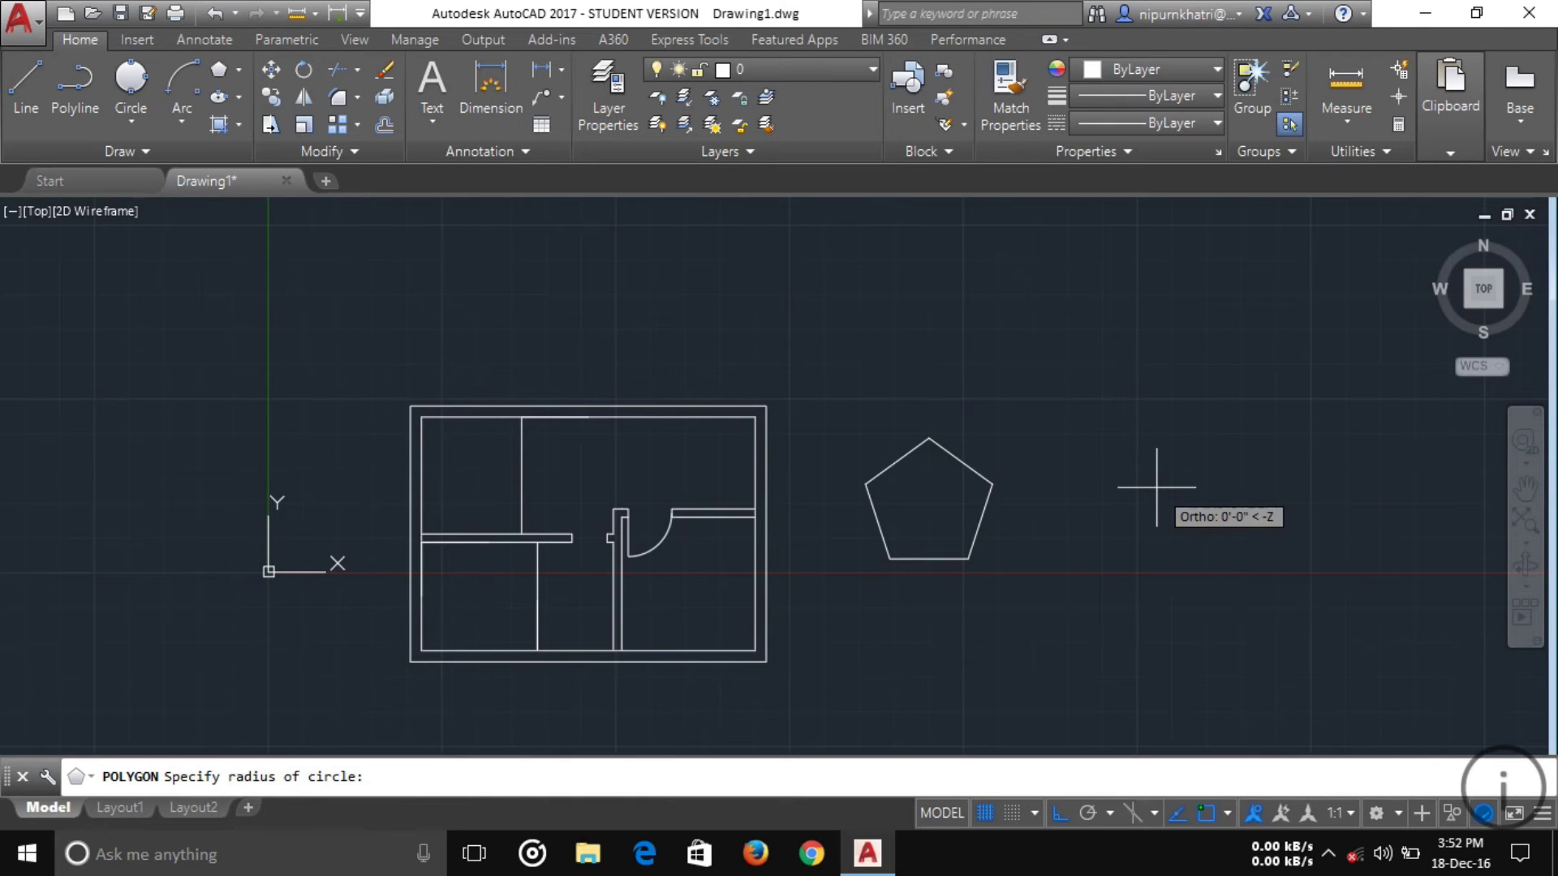
{"action": "type", "text": "24"}
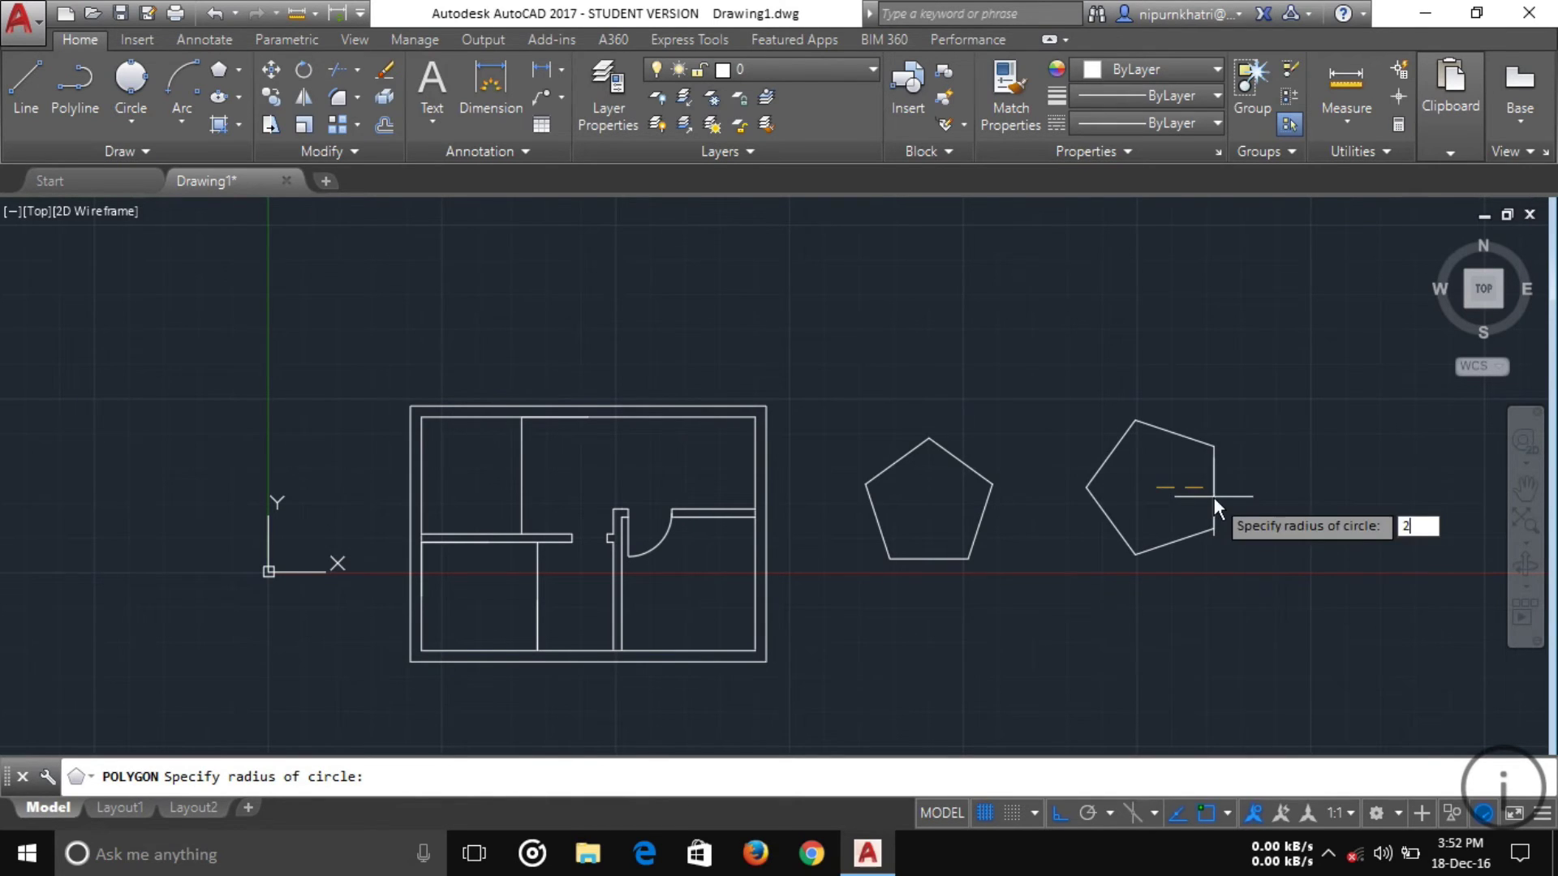
{"action": "key", "text": "Return"}
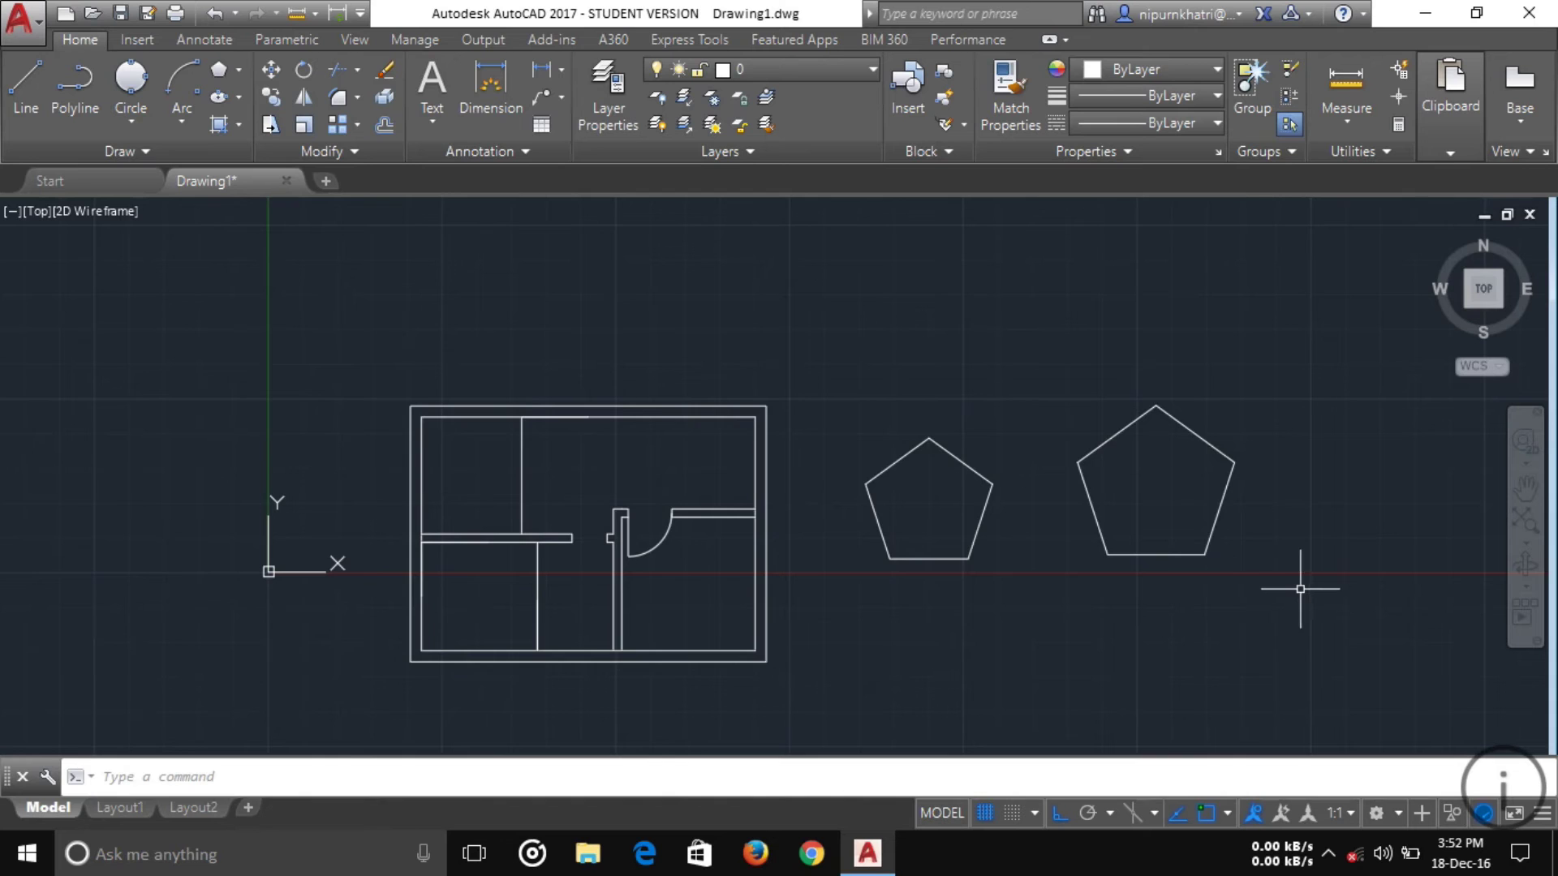
Draw a circle of radius 2' centred in the first pentagon beside the floor plan.
{"action": "scroll", "coordinate": [1297, 591], "scroll_direction": "up", "scroll_amount": 1}
{"action": "scroll", "coordinate": [1262, 649], "scroll_direction": "up", "scroll_amount": 1}
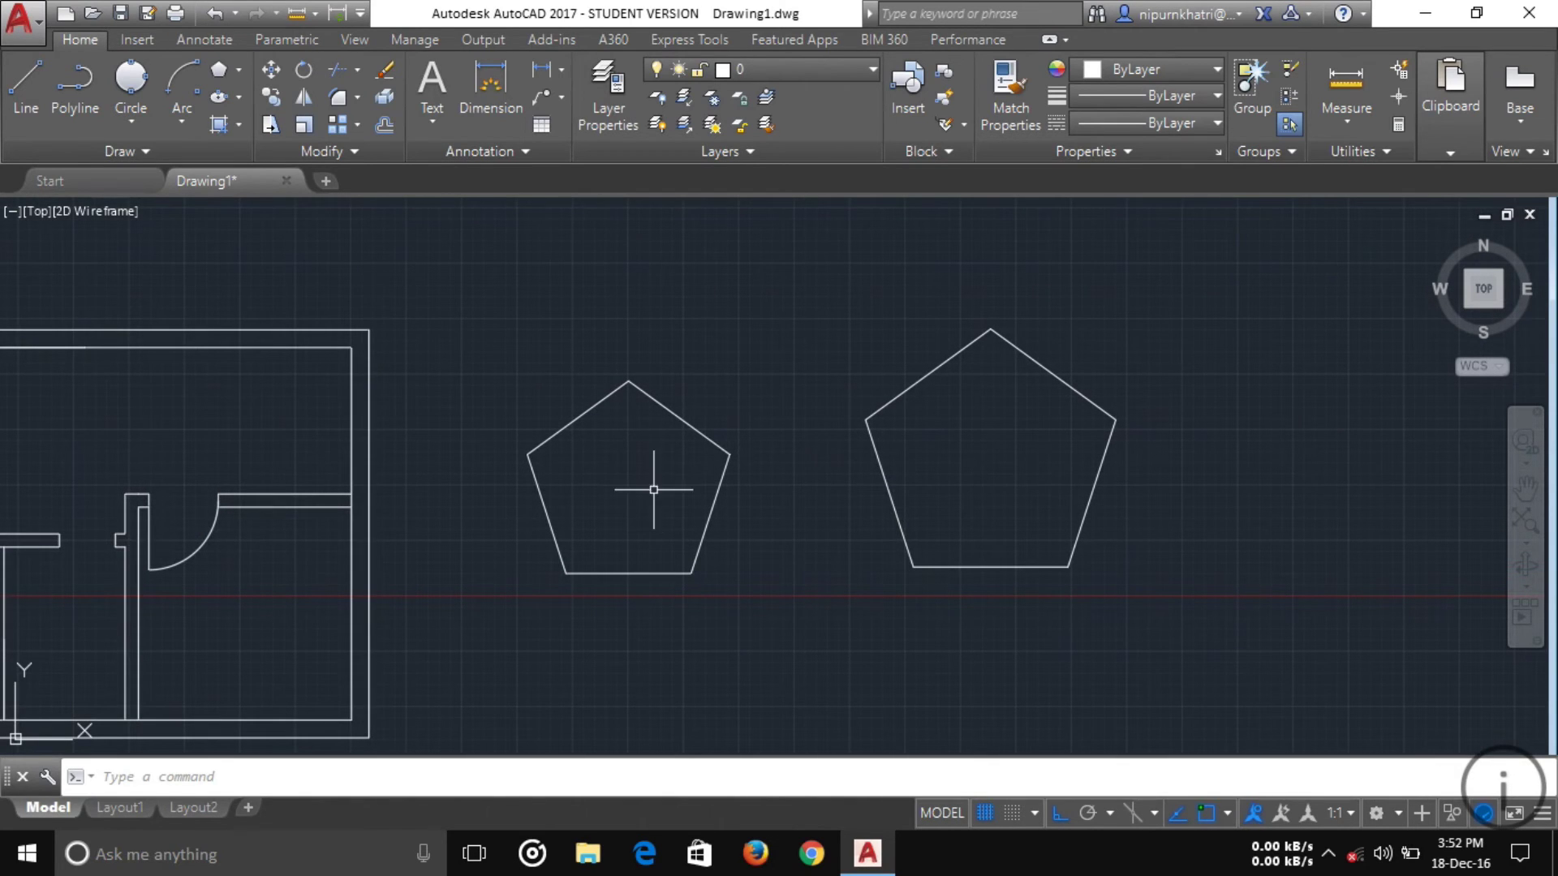
{"action": "left_click", "coordinate": [136, 124]}
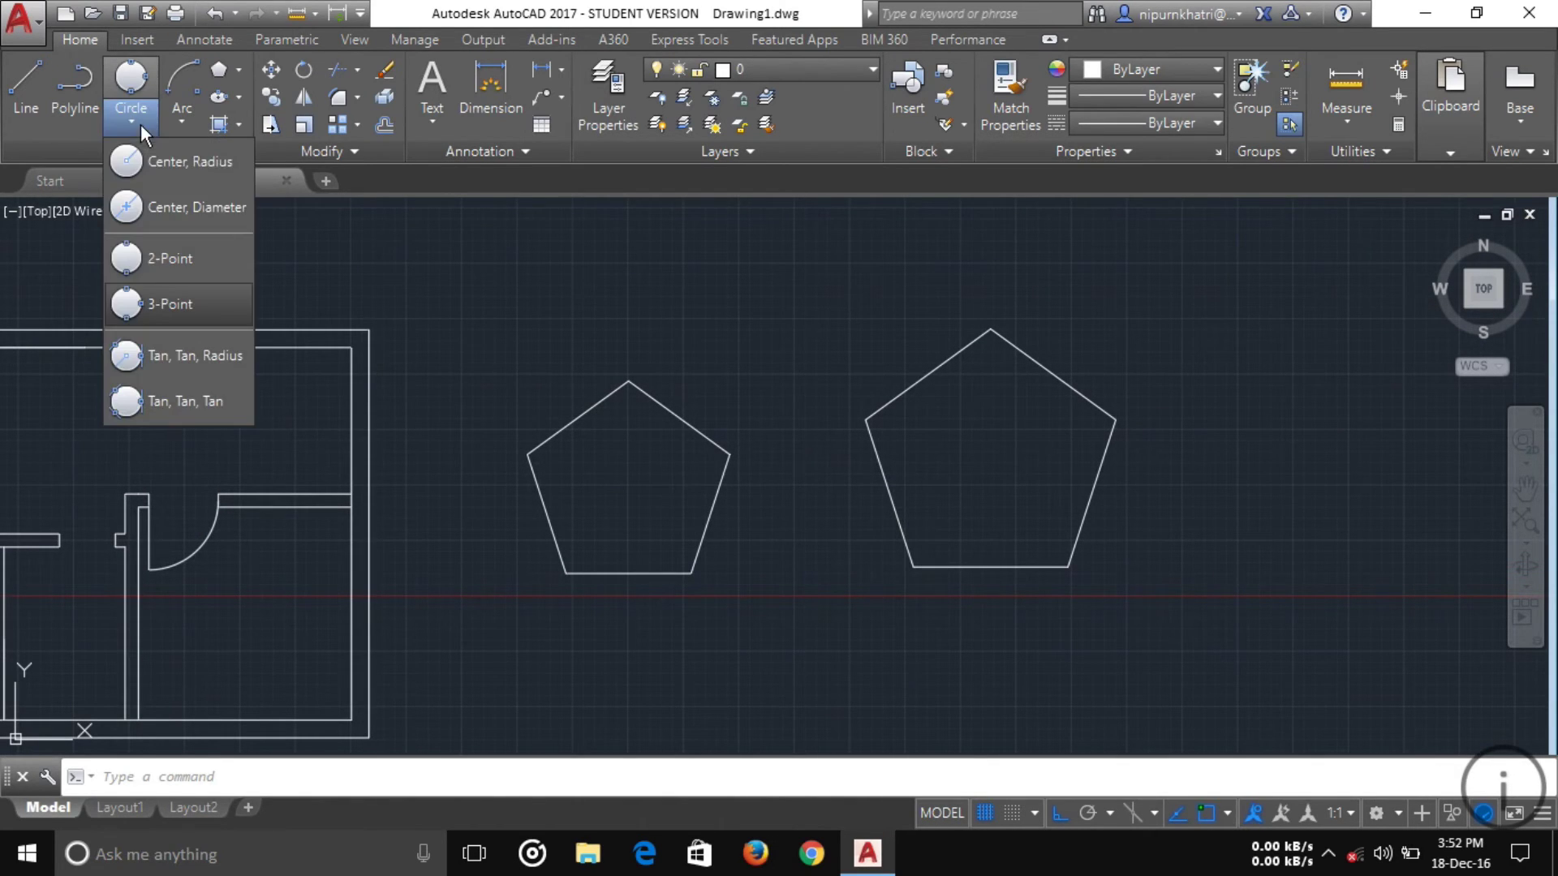
{"action": "left_click", "coordinate": [197, 164]}
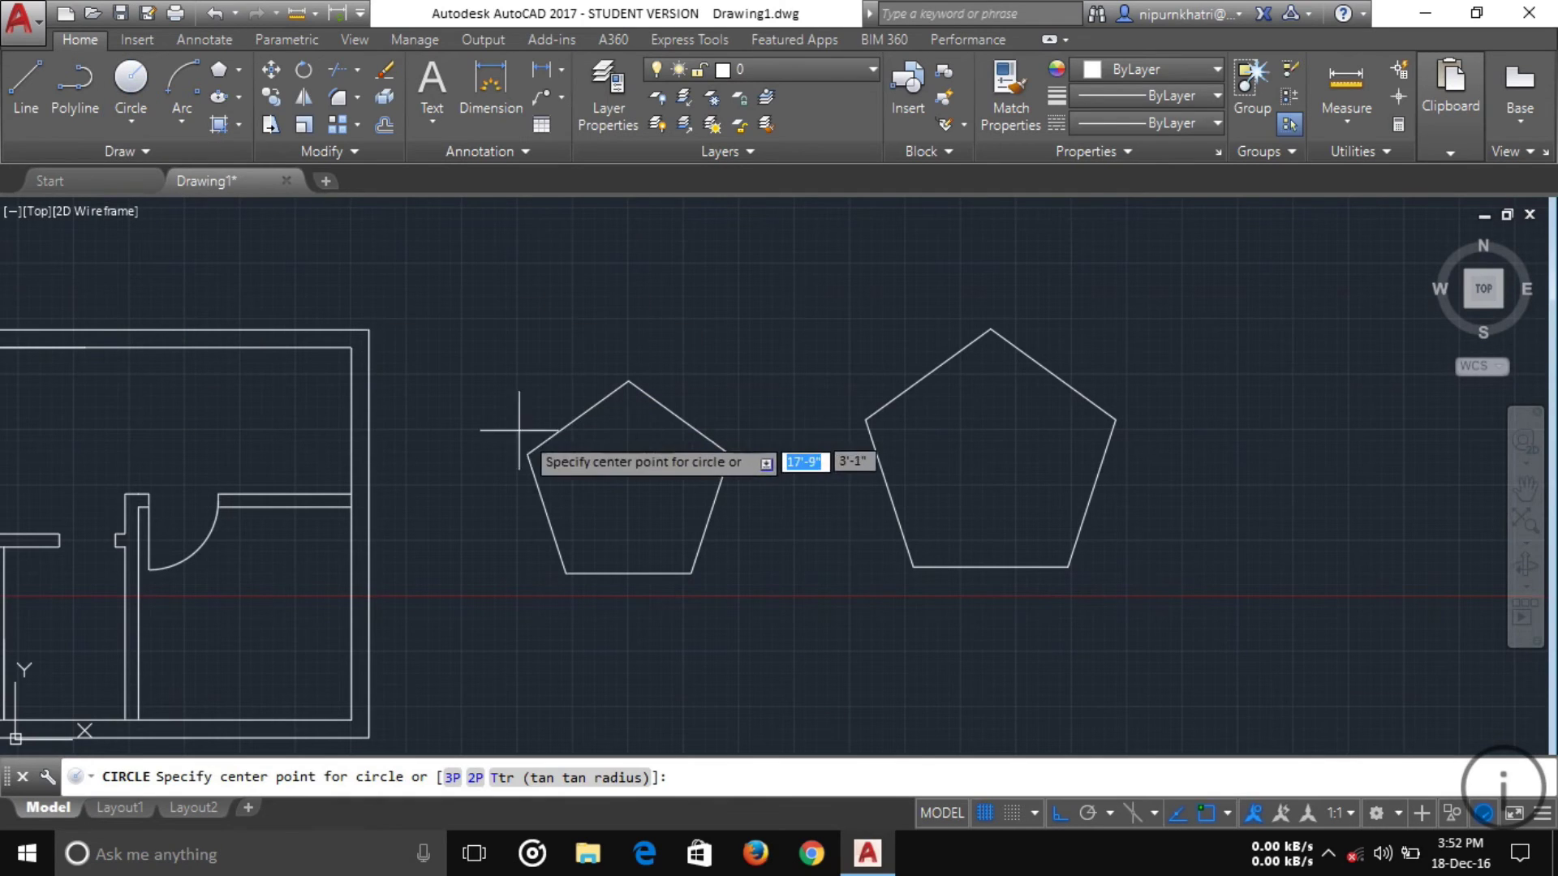
{"action": "left_click", "coordinate": [628, 487]}
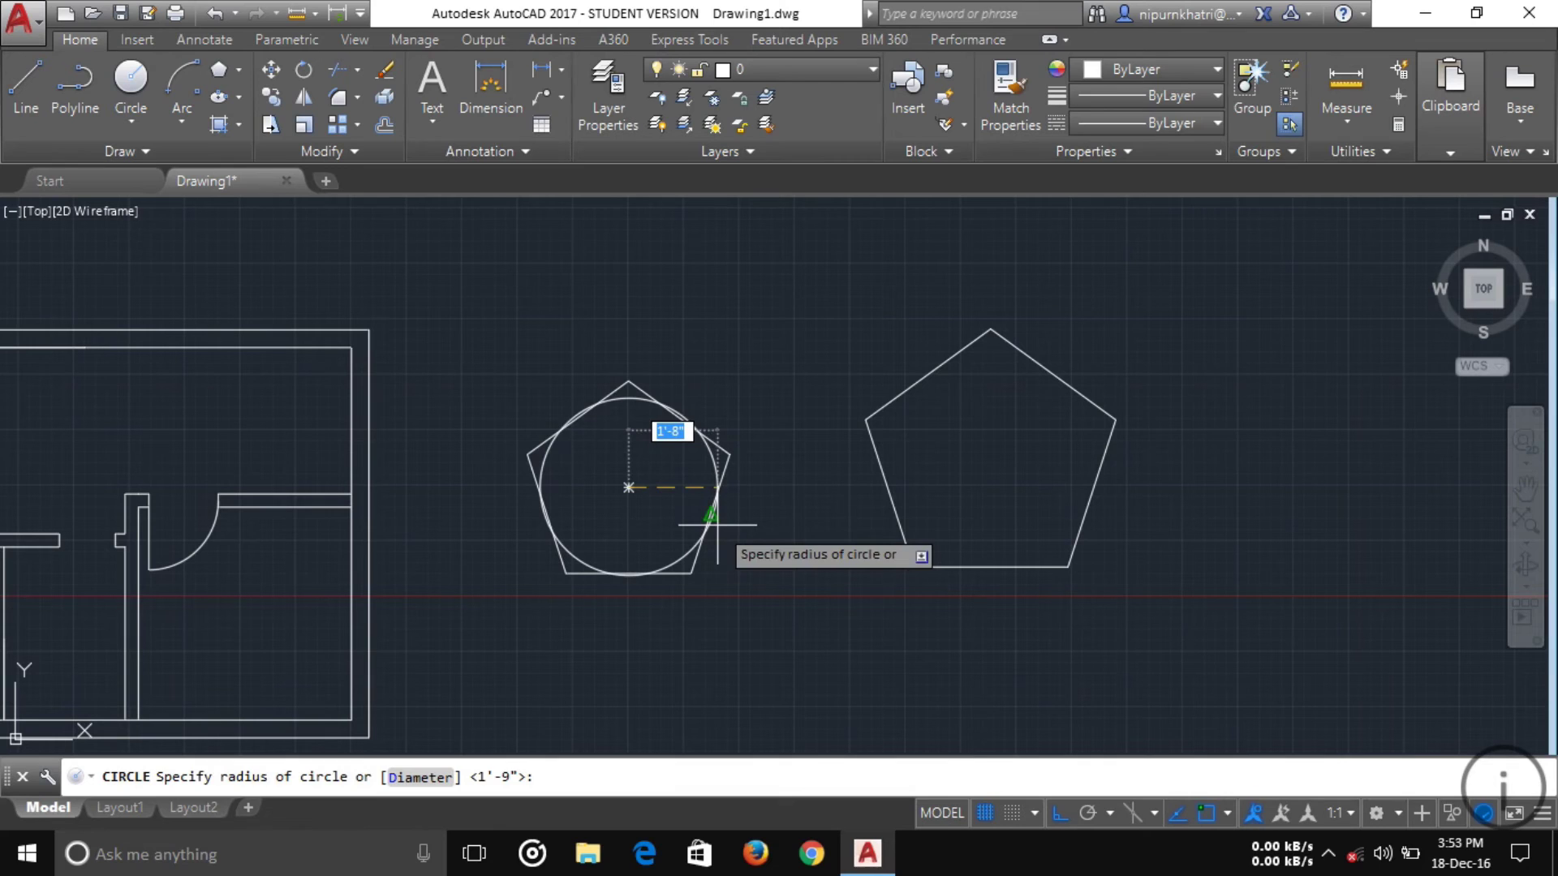
{"action": "key", "text": "Return"}
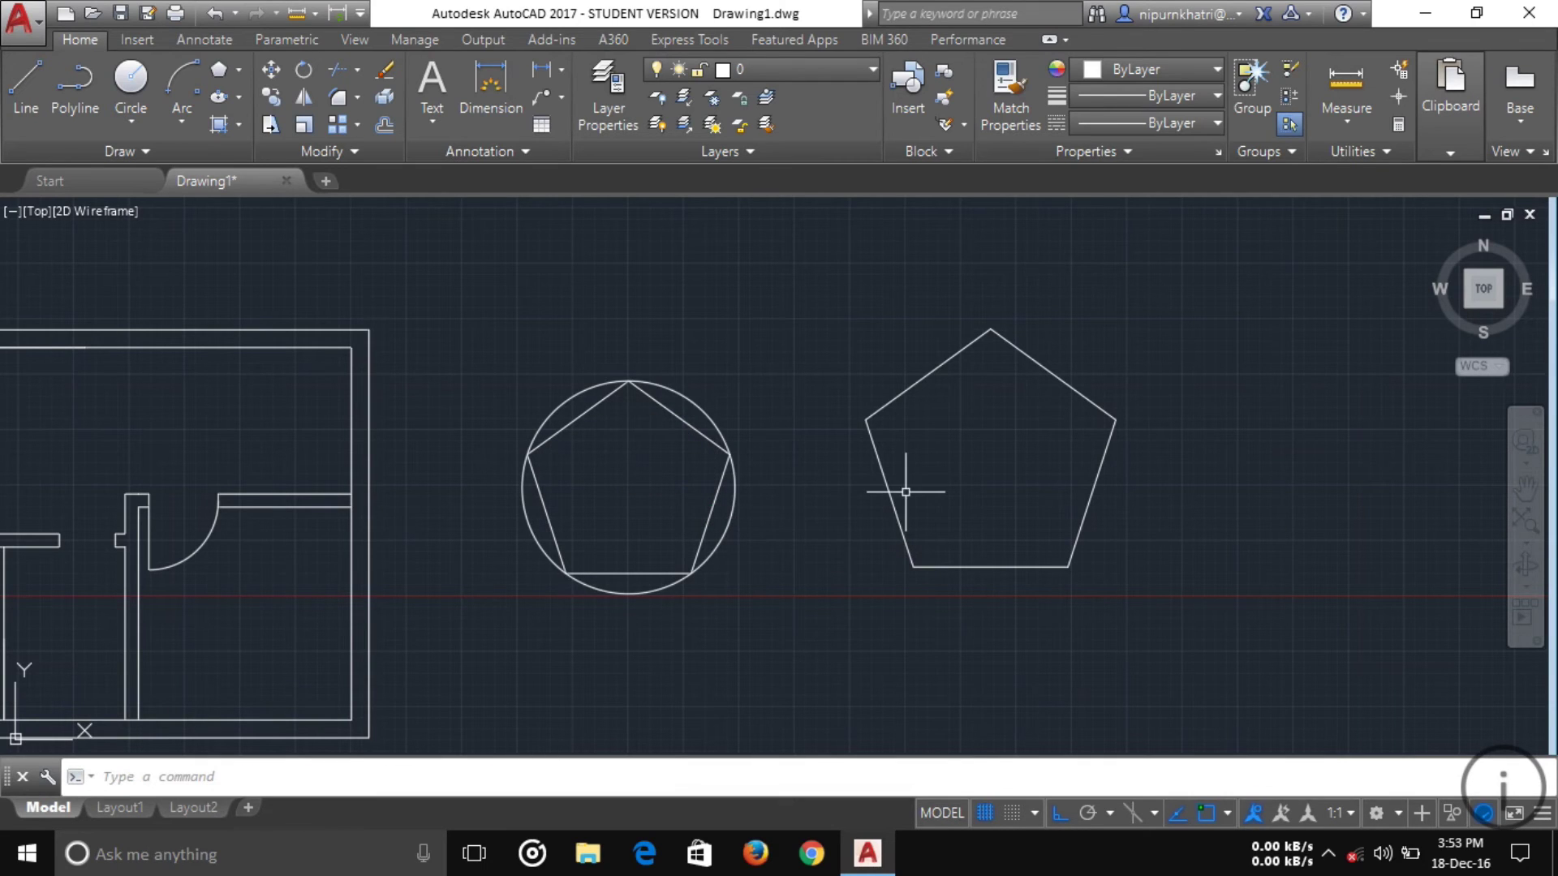
Draw a circle of radius 2' centred in the second, larger pentagon.
{"action": "left_click", "coordinate": [154, 94]}
{"action": "left_click", "coordinate": [991, 460]}
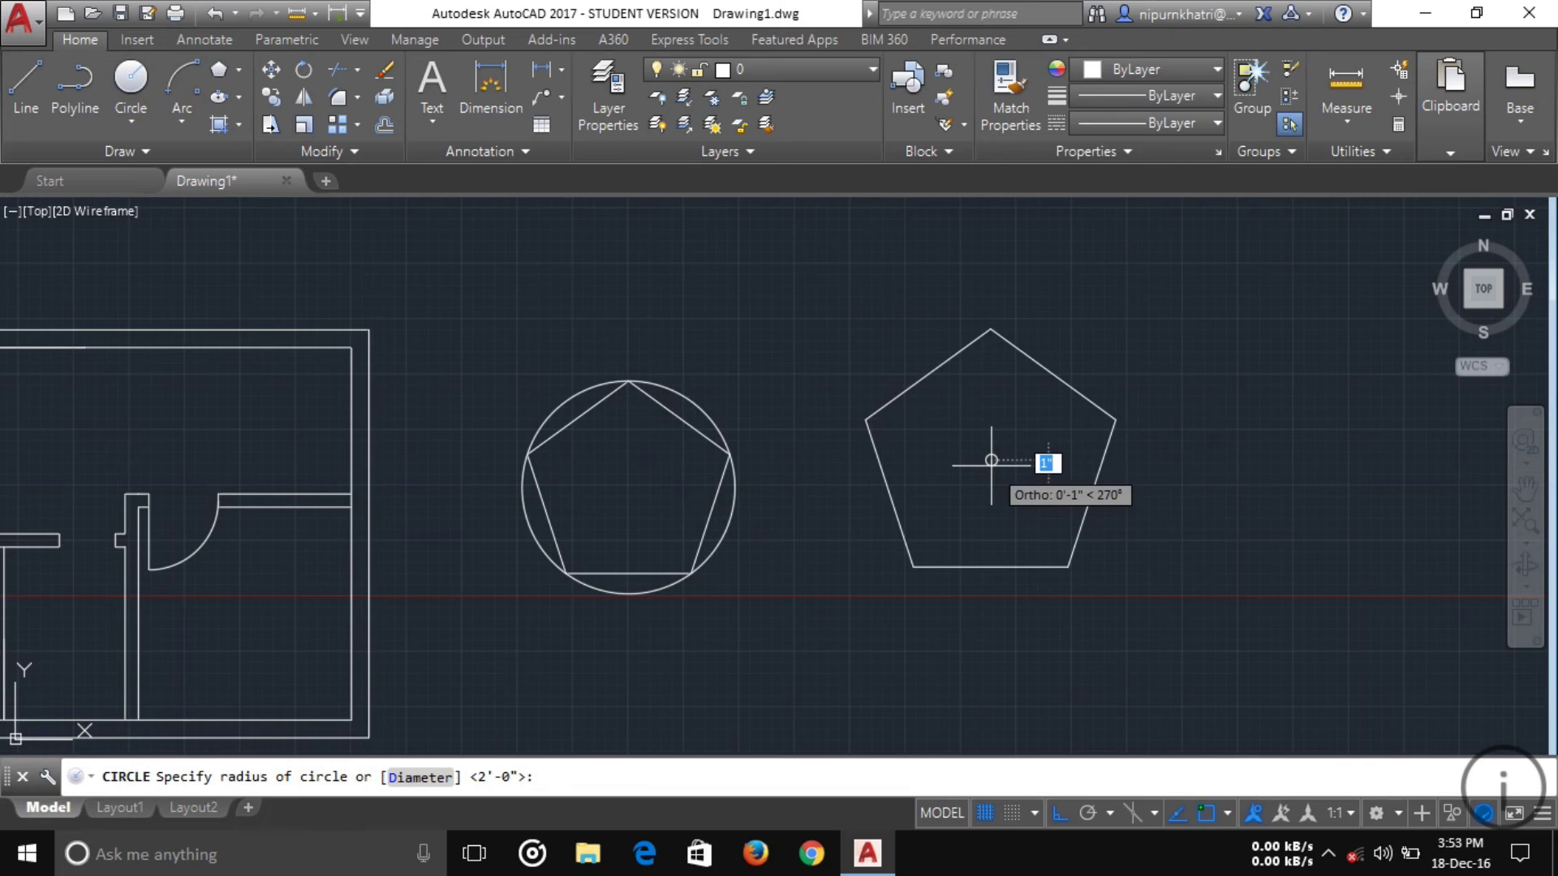
{"action": "key", "text": "Return"}
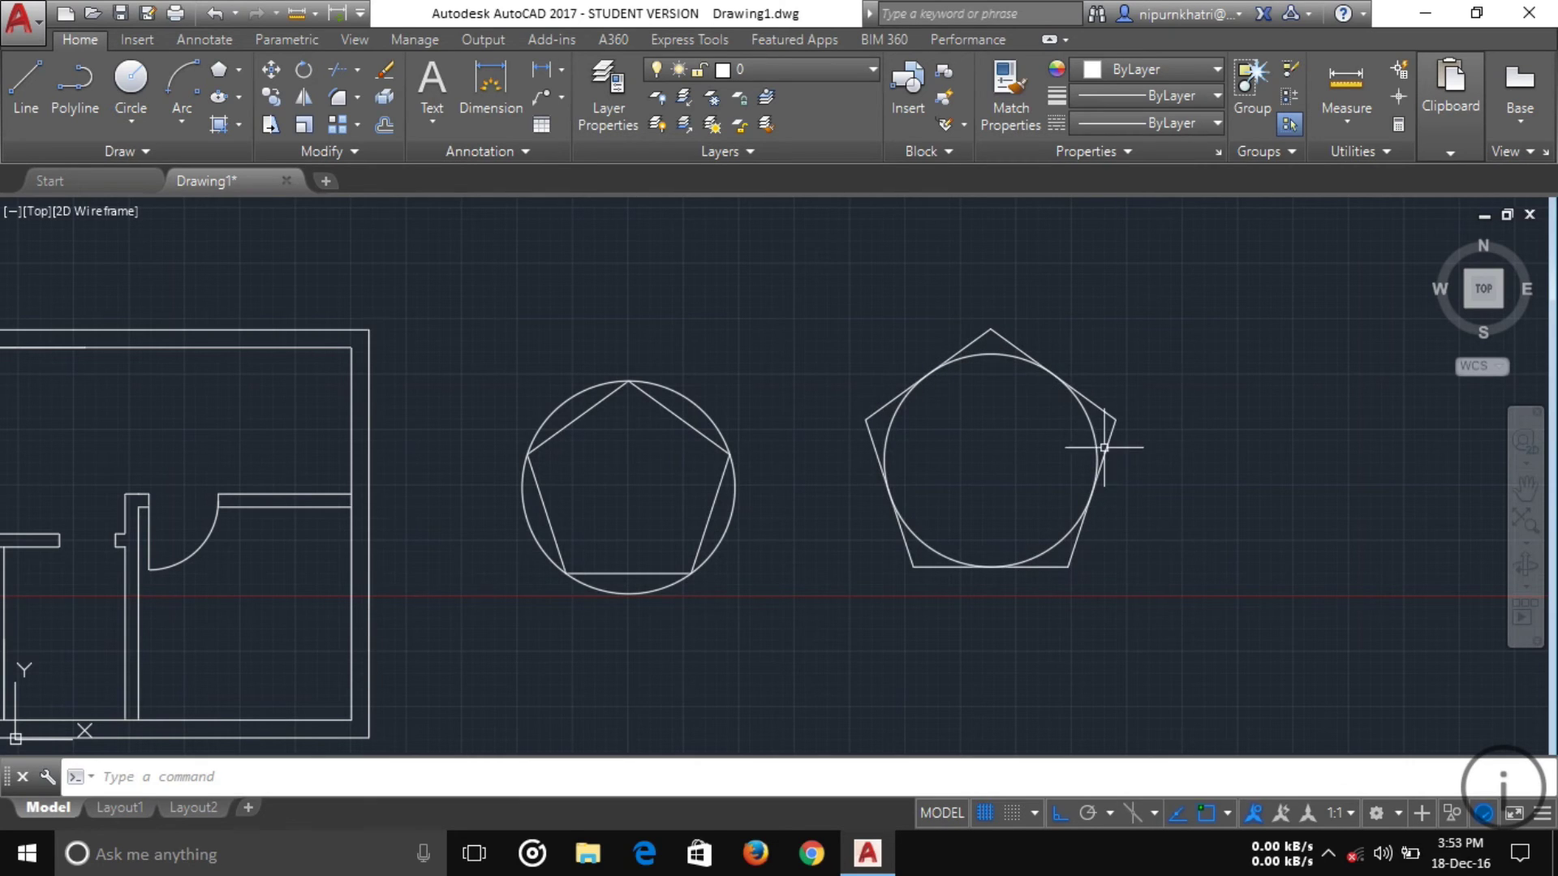
Select both pentagons together with their circles and delete them.
{"action": "left_click", "coordinate": [1169, 634]}
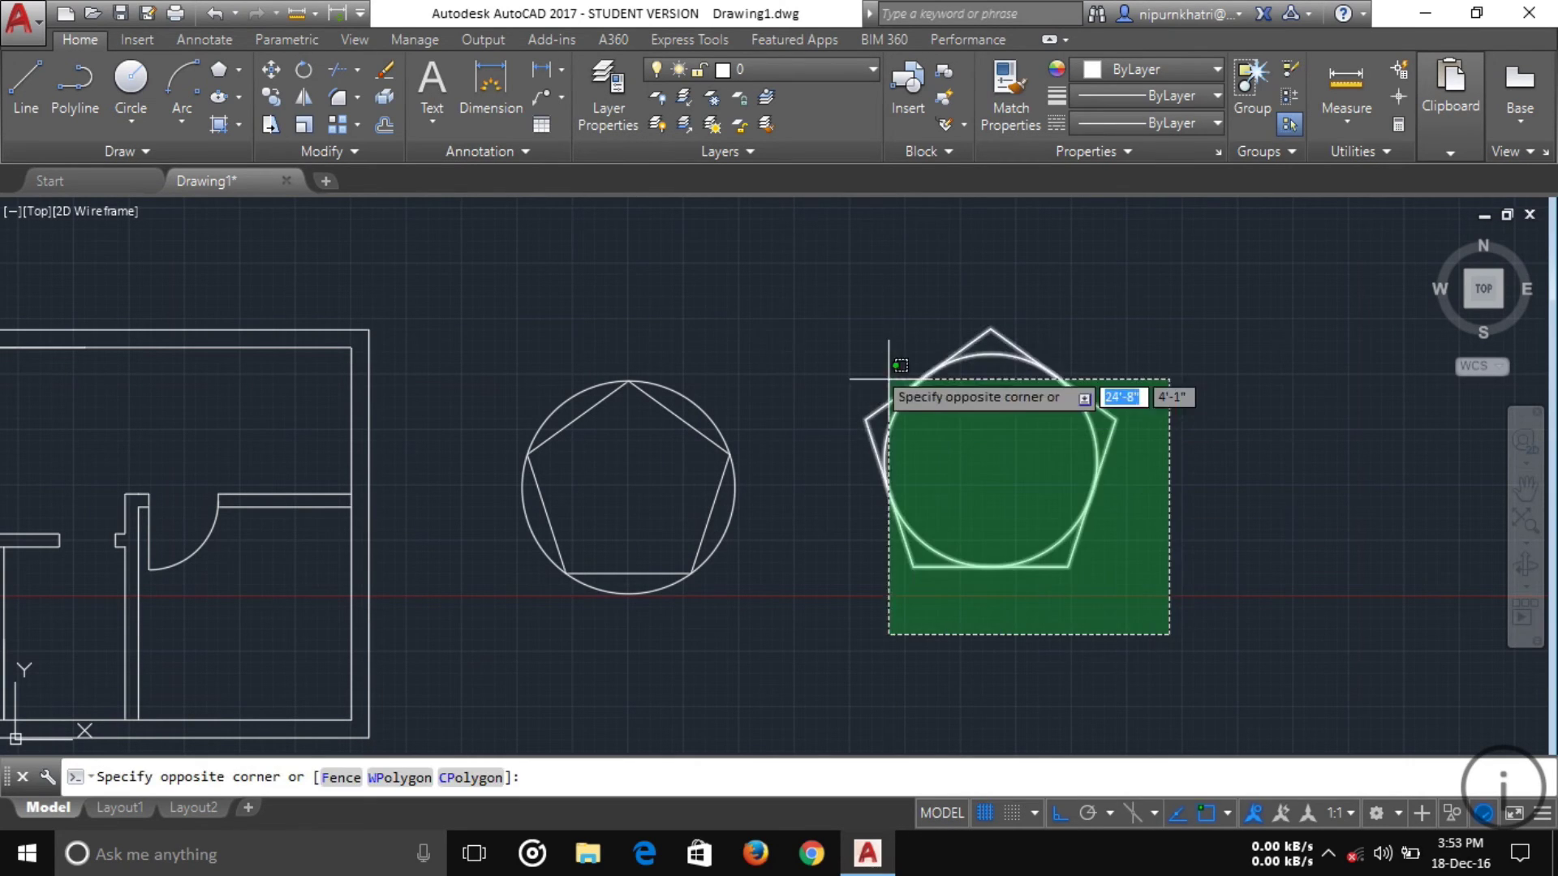
{"action": "left_click", "coordinate": [584, 286]}
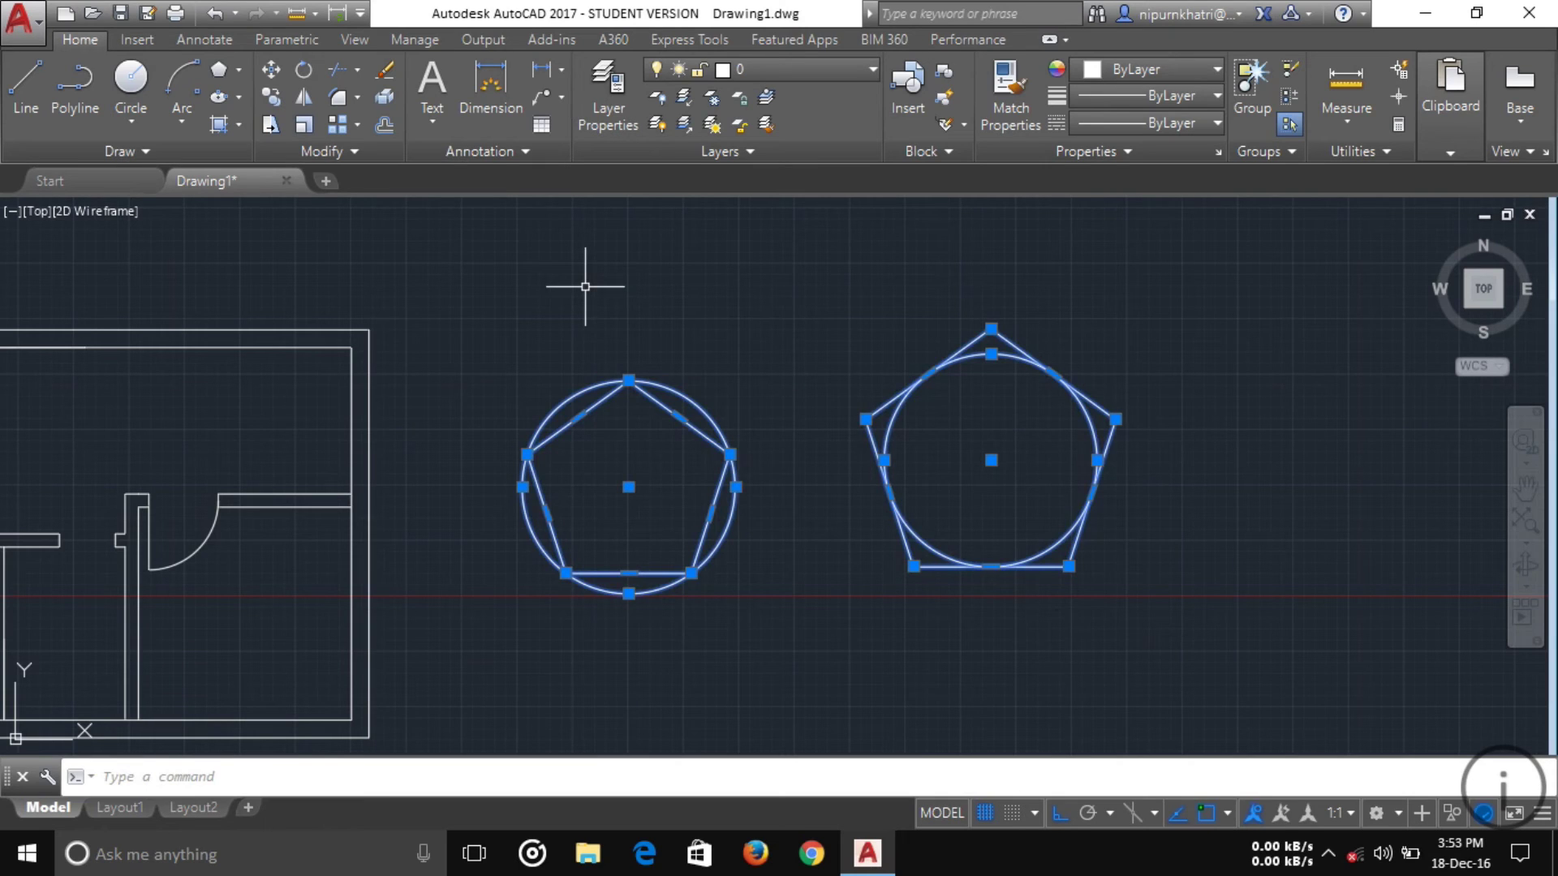
{"action": "key", "text": "Delete"}
Draw a tall ellipse by its center to the right of the floor plan, with a 12' distance to the other axis.
{"action": "scroll", "coordinate": [546, 477], "scroll_direction": "down", "scroll_amount": 3}
{"action": "middle_click_drag", "start_coordinate": [546, 476], "coordinate": [998, 457]}
{"action": "scroll", "coordinate": [786, 560], "scroll_direction": "up", "scroll_amount": 2}
{"action": "scroll", "coordinate": [901, 445], "scroll_direction": "up", "scroll_amount": 2}
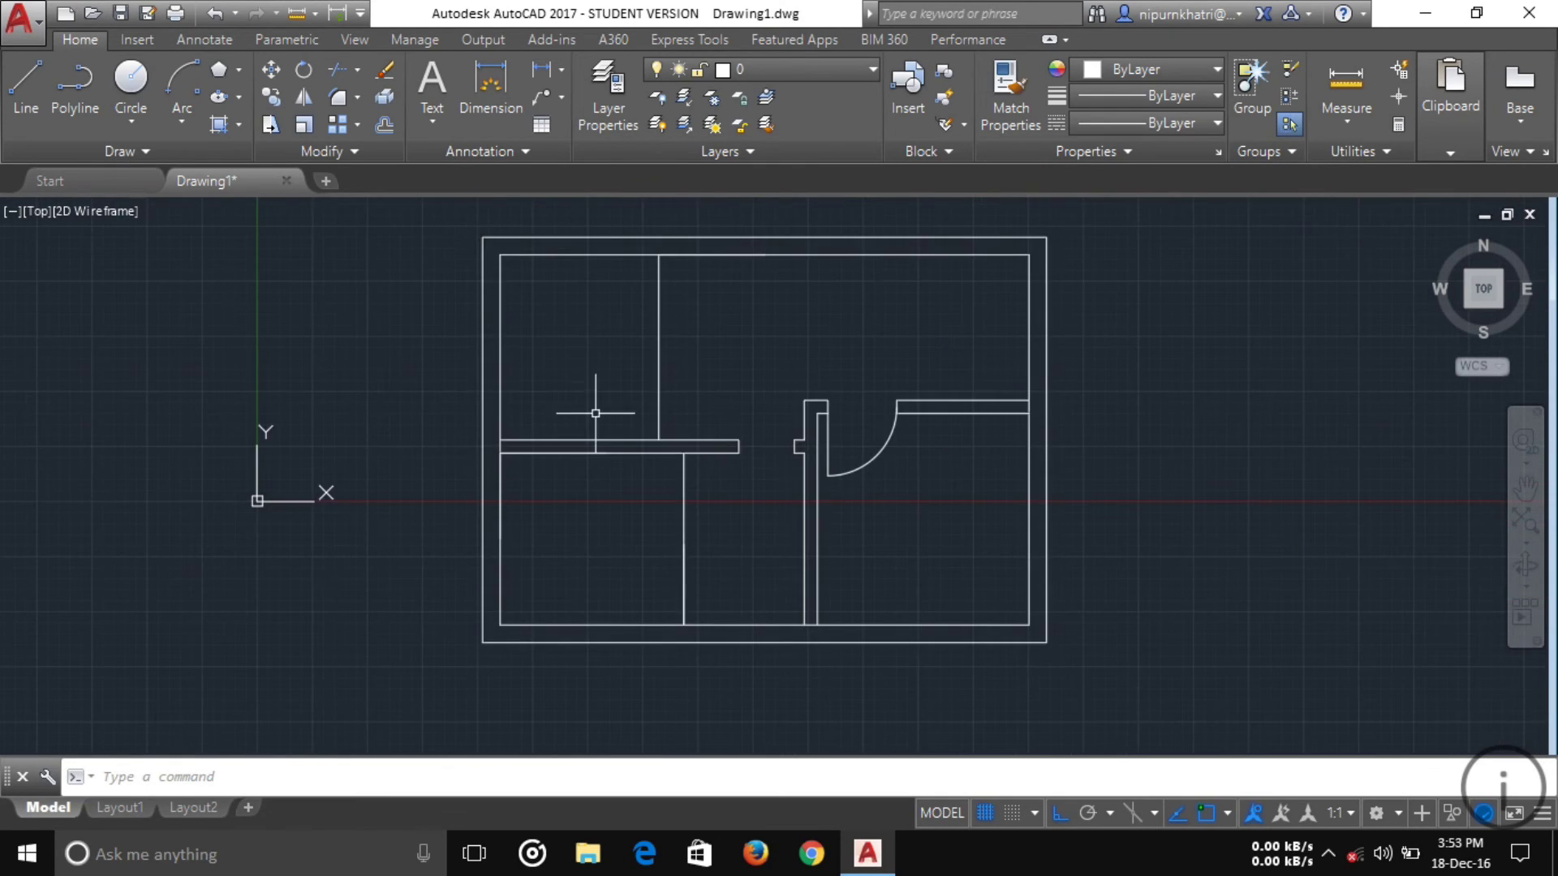
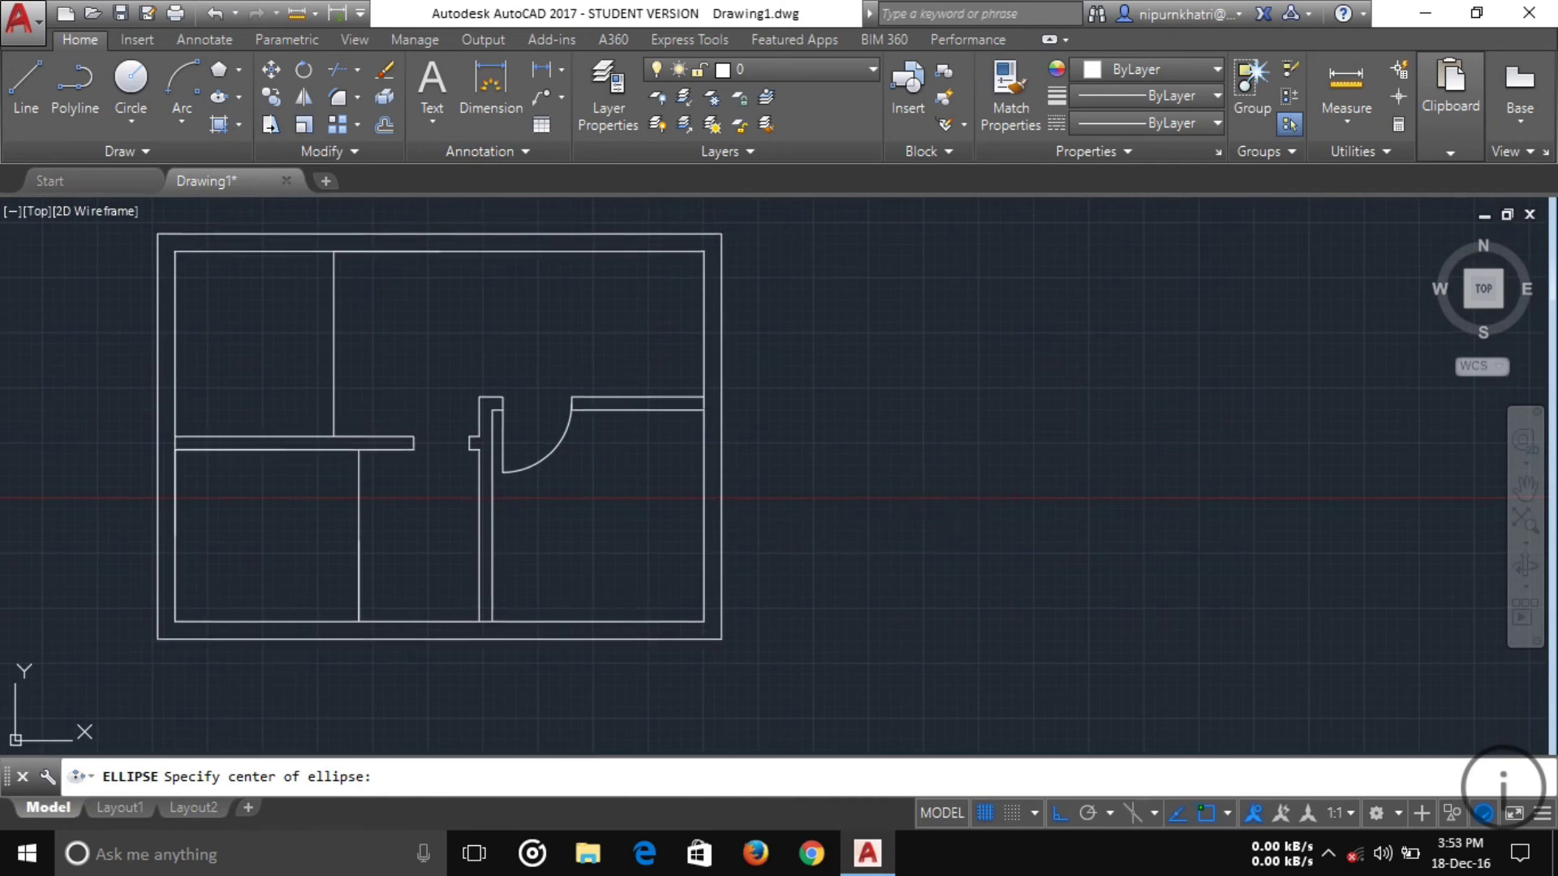
{"action": "middle_click_drag", "start_coordinate": [933, 460], "coordinate": [619, 483]}
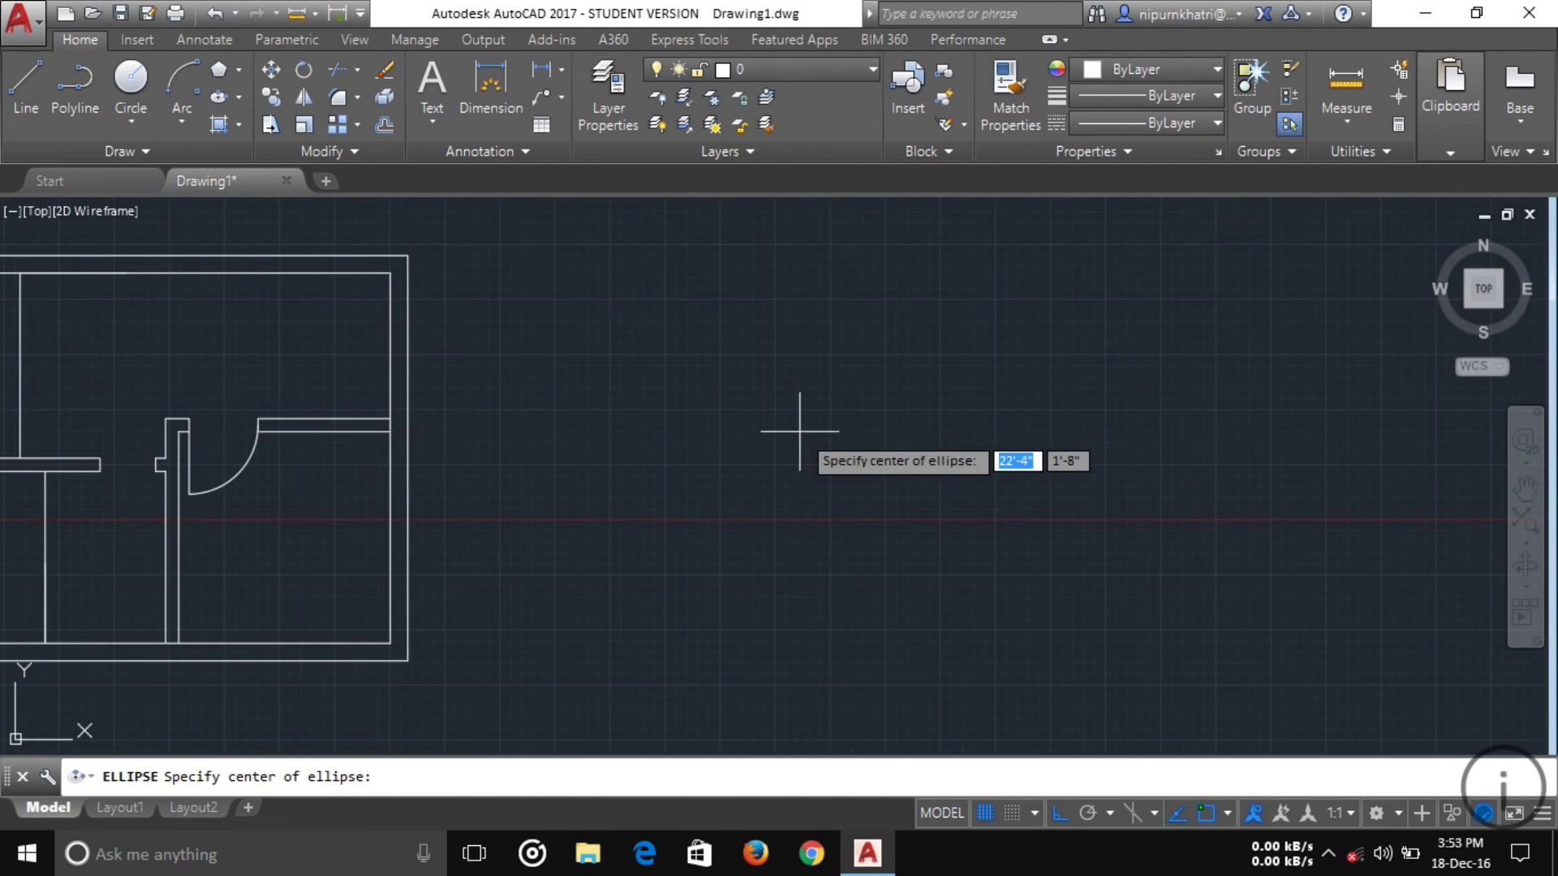
{"action": "left_click", "coordinate": [709, 452]}
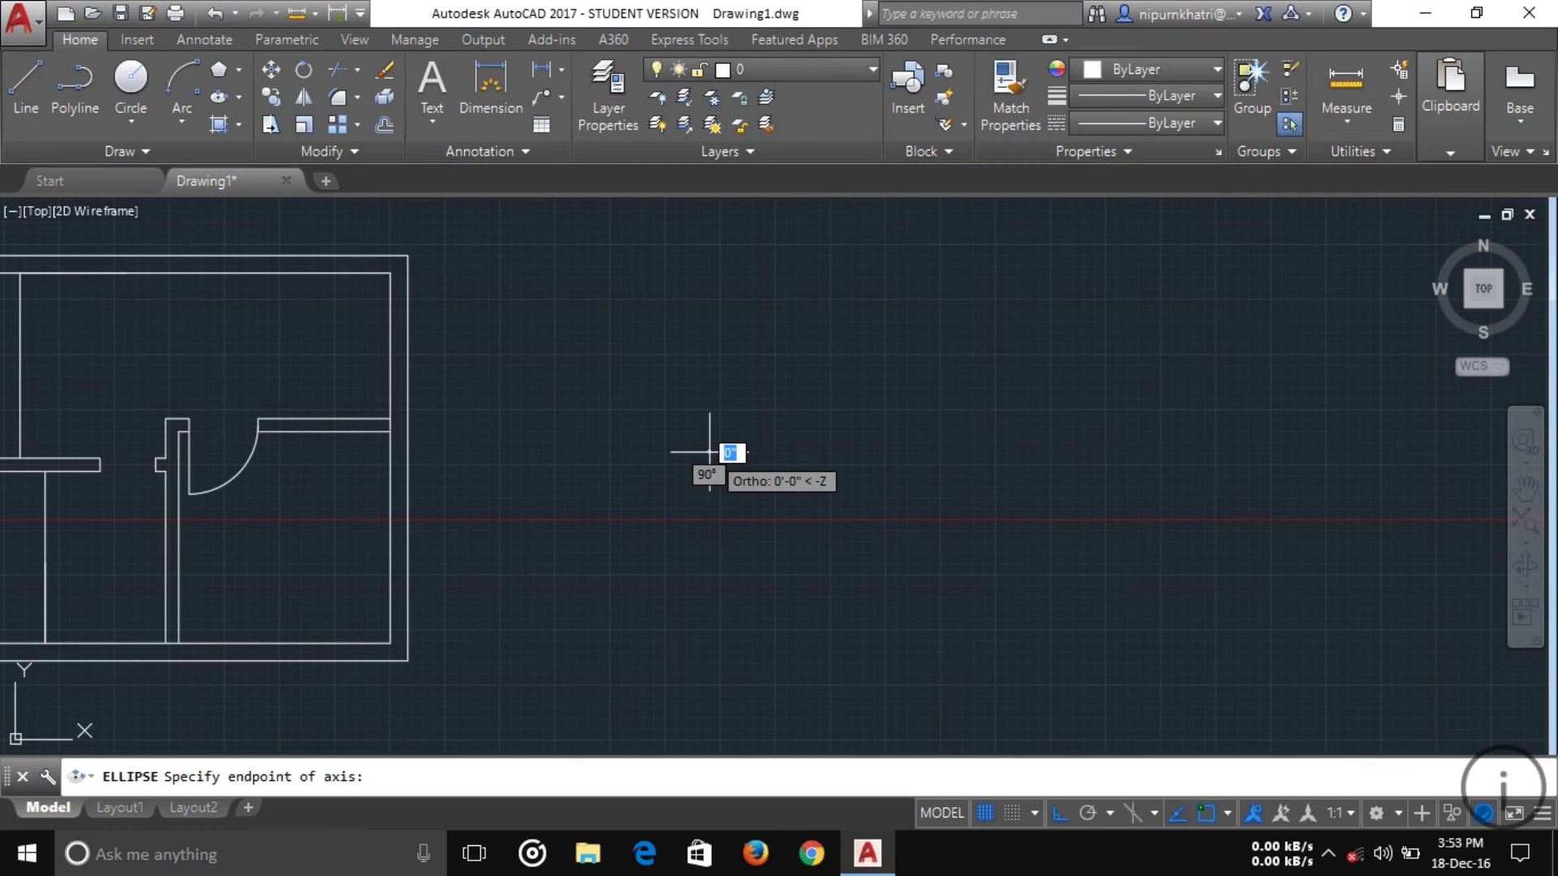
{"action": "left_click", "coordinate": [944, 473]}
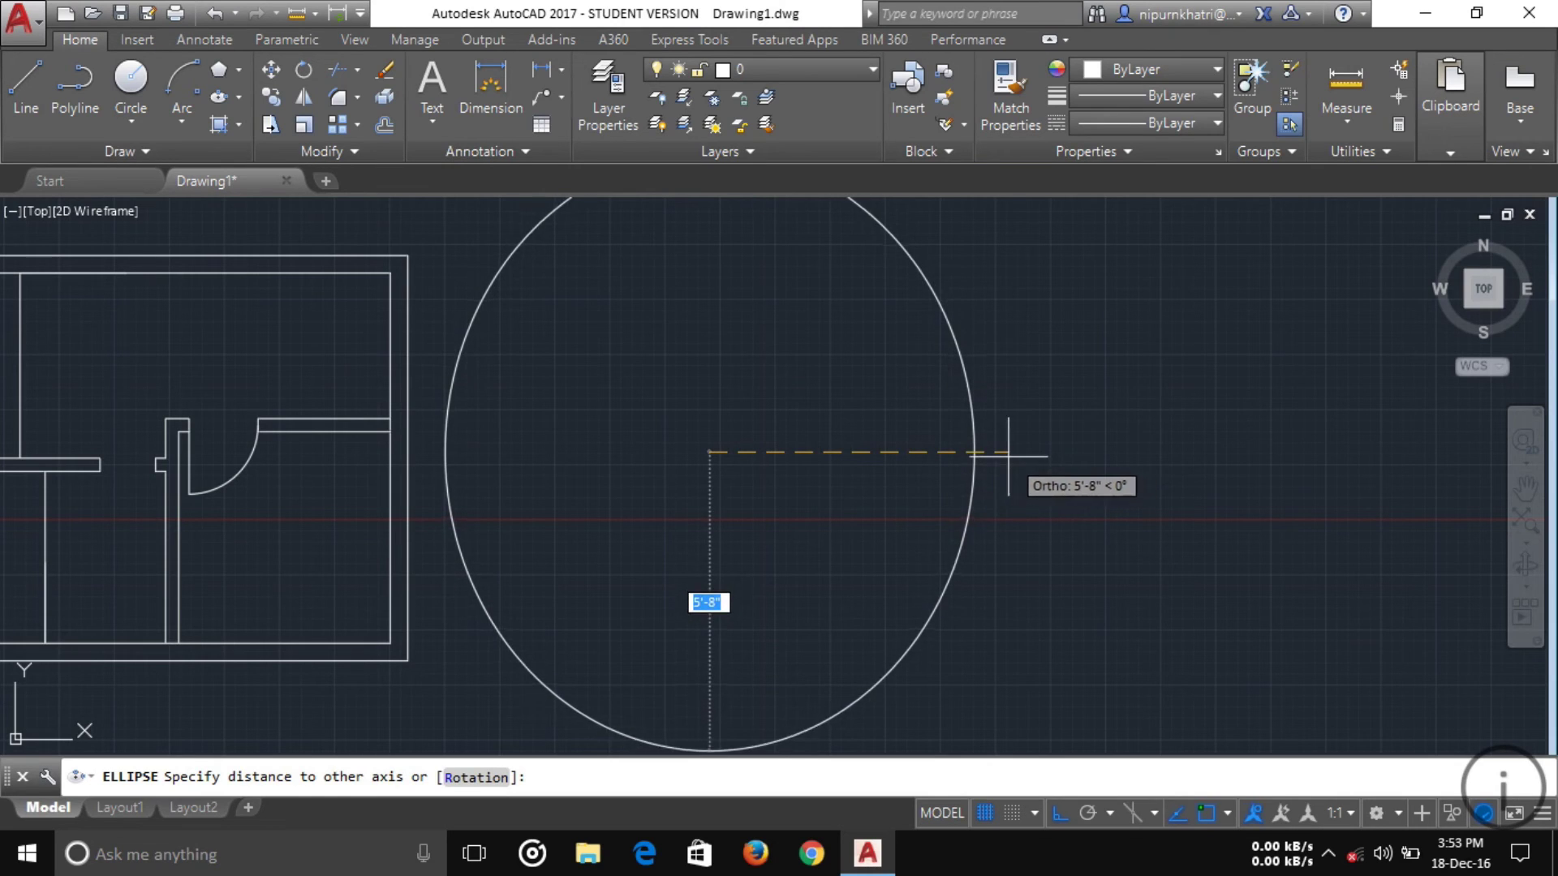
{"action": "scroll", "coordinate": [1021, 469], "scroll_direction": "down", "scroll_amount": 2}
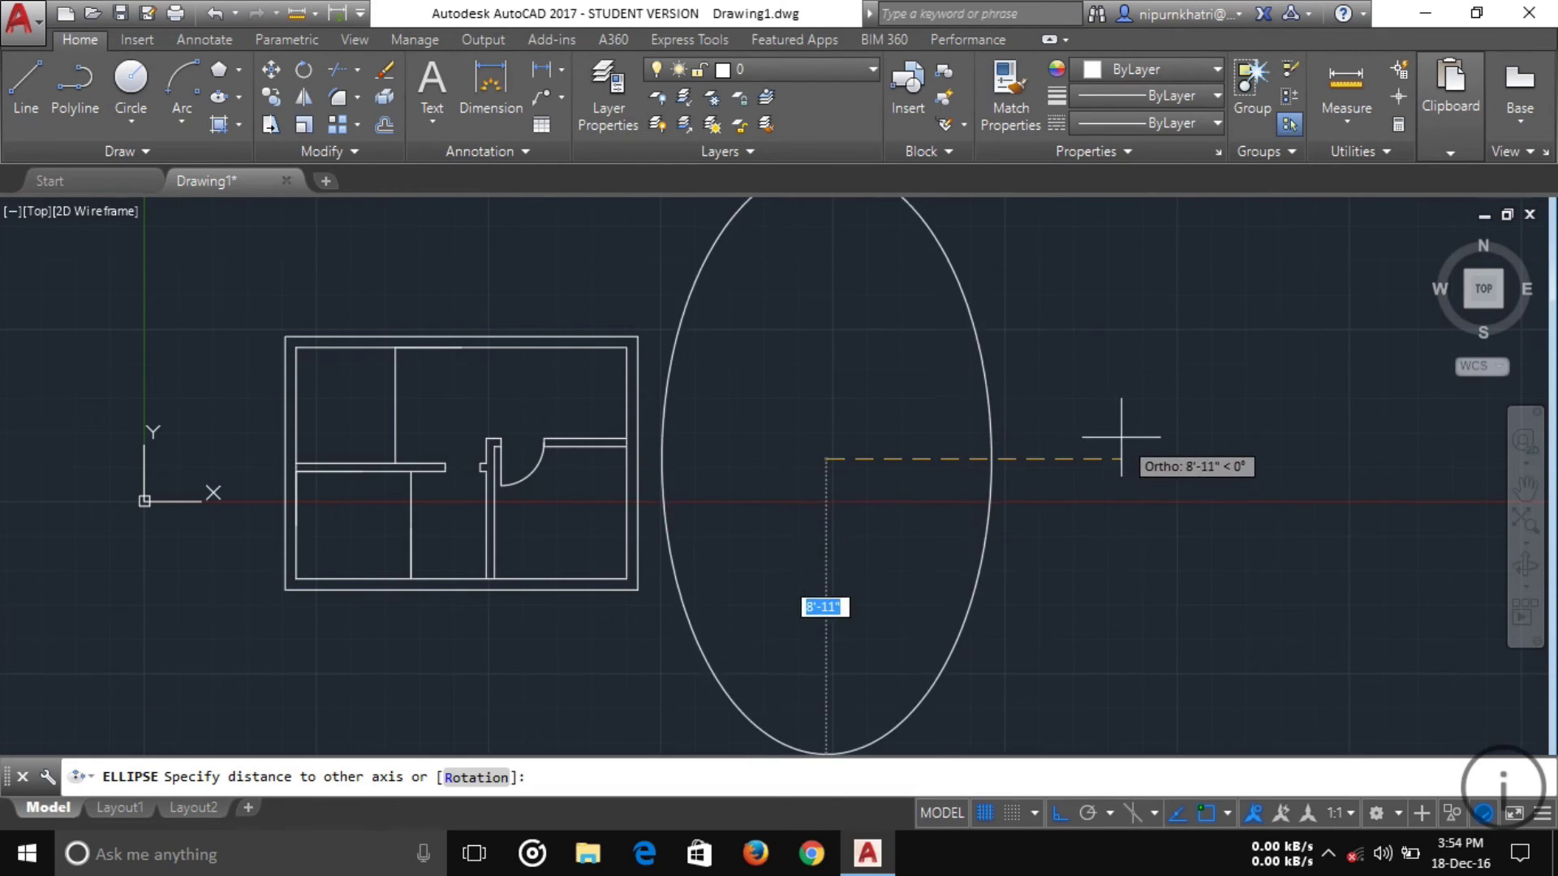
{"action": "scroll", "coordinate": [1112, 443], "scroll_direction": "down", "scroll_amount": 4}
{"action": "middle_click_drag", "start_coordinate": [1112, 442], "coordinate": [921, 460]}
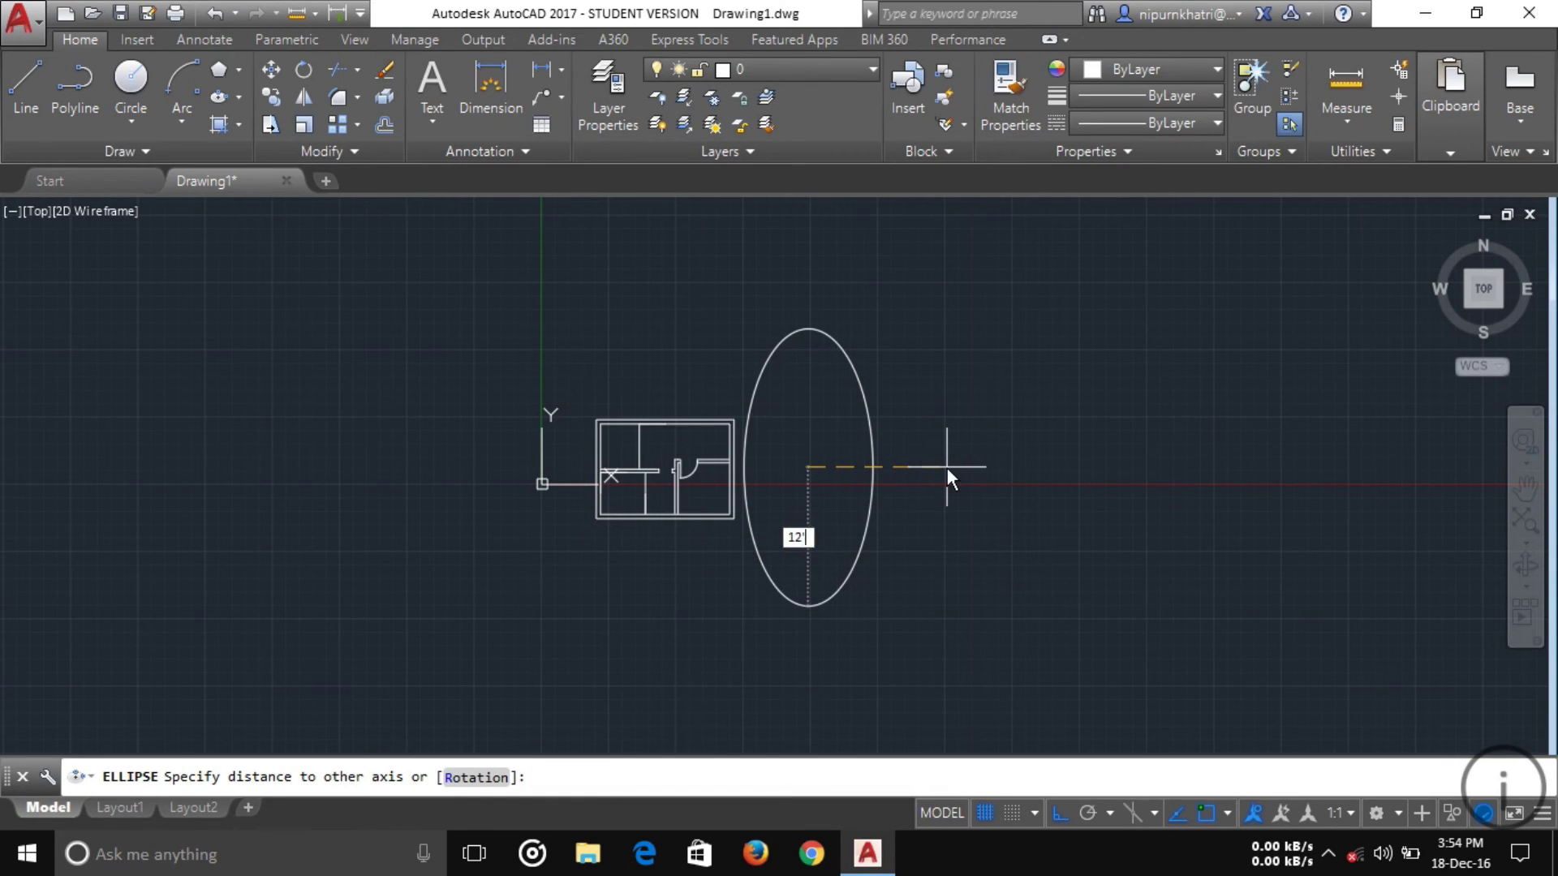
{"action": "key", "text": "Return"}
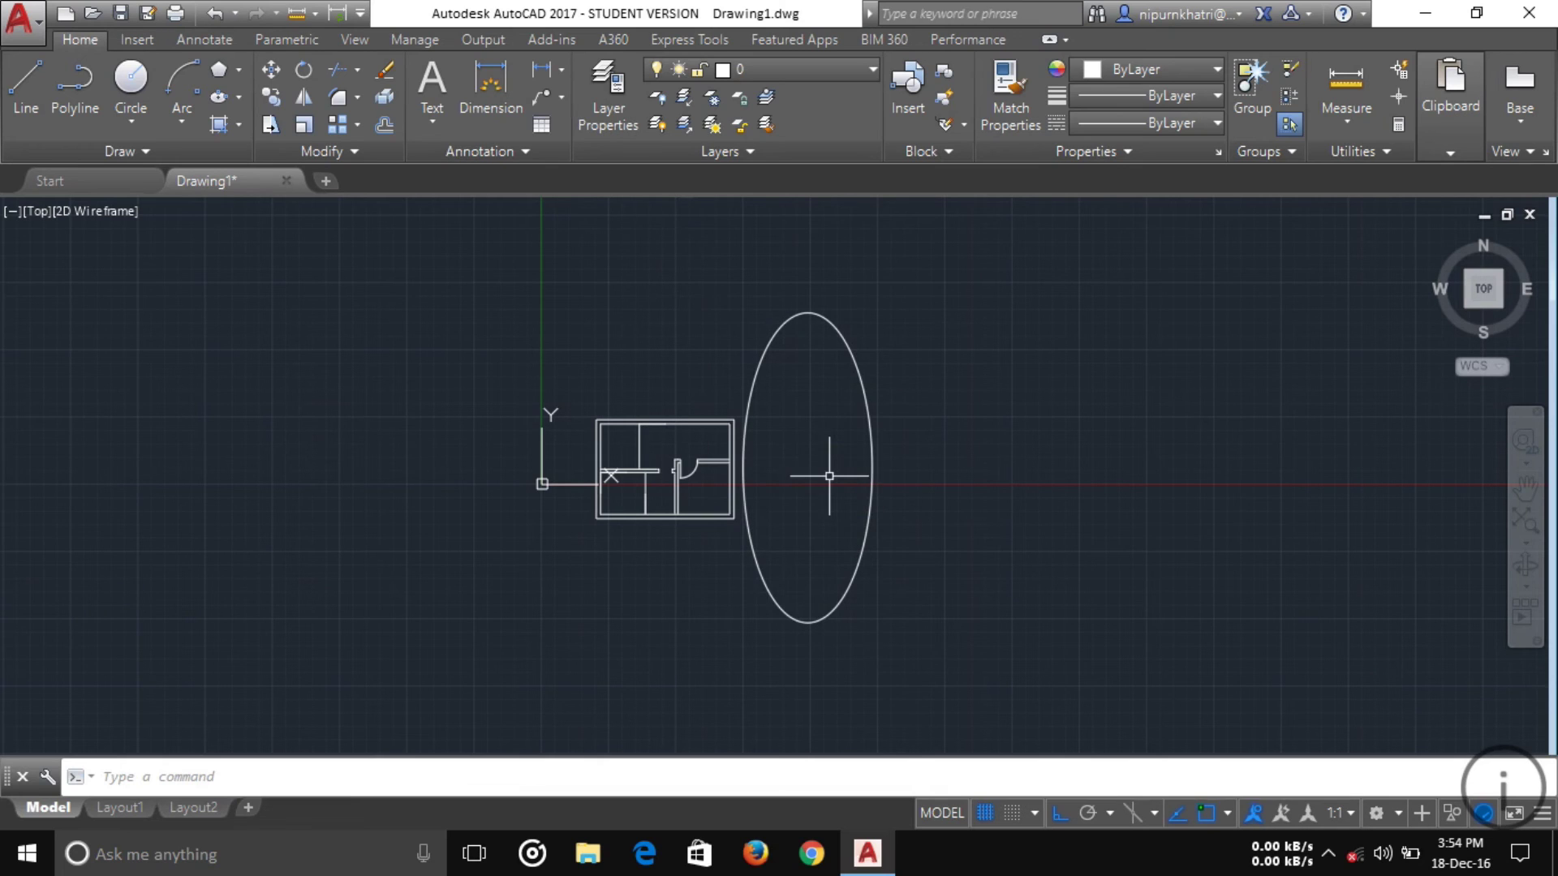
Select the ellipse beside the floor plan and delete it.
{"action": "left_click", "coordinate": [903, 675]}
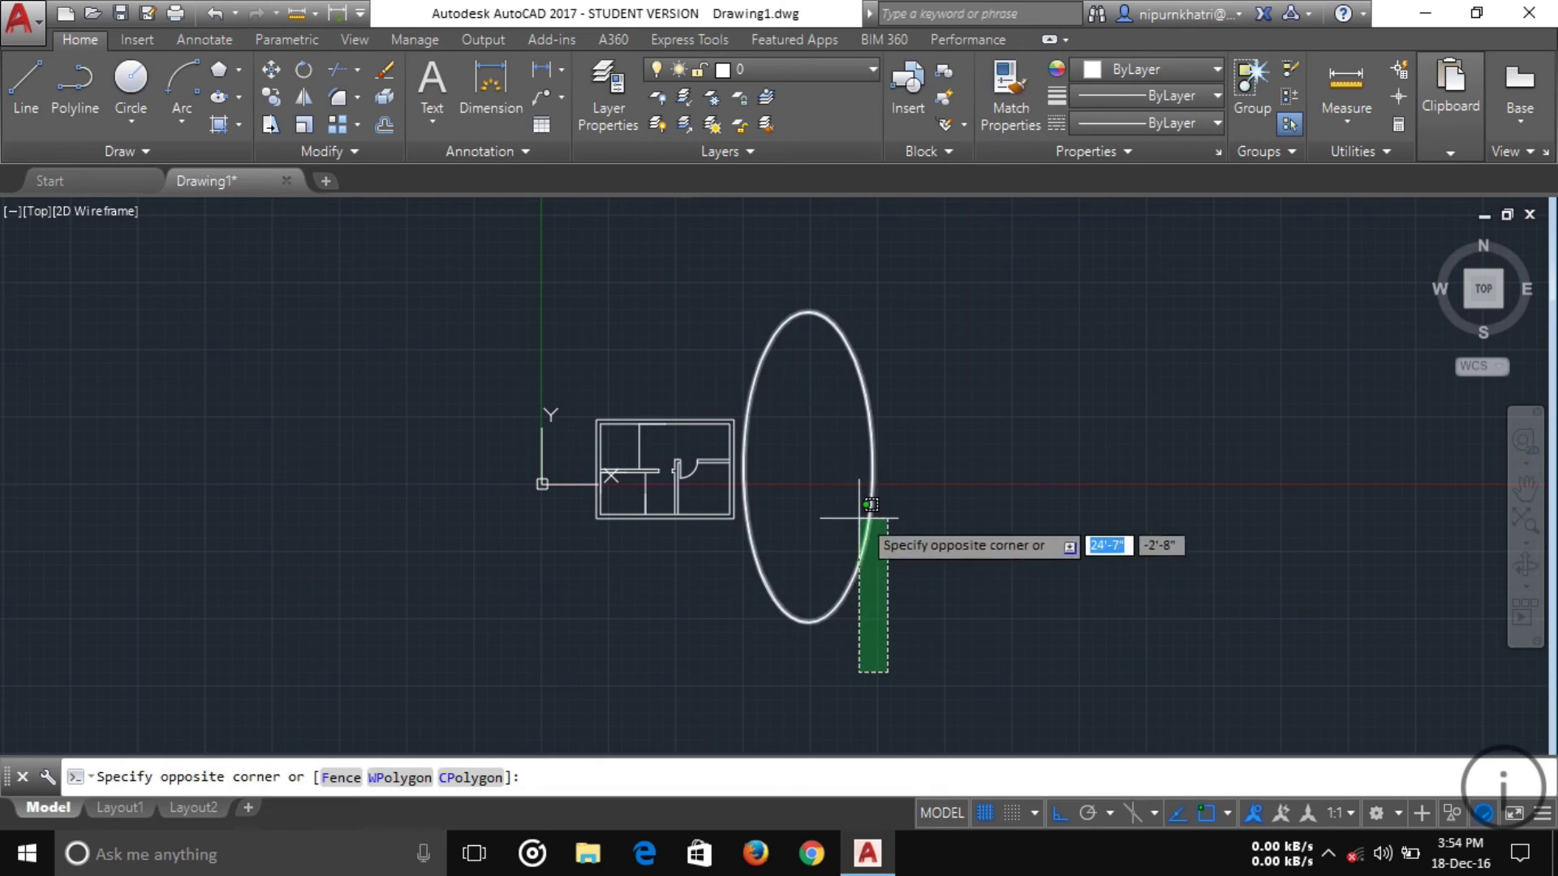
{"action": "left_click", "coordinate": [763, 256]}
{"action": "key", "text": "Delete"}
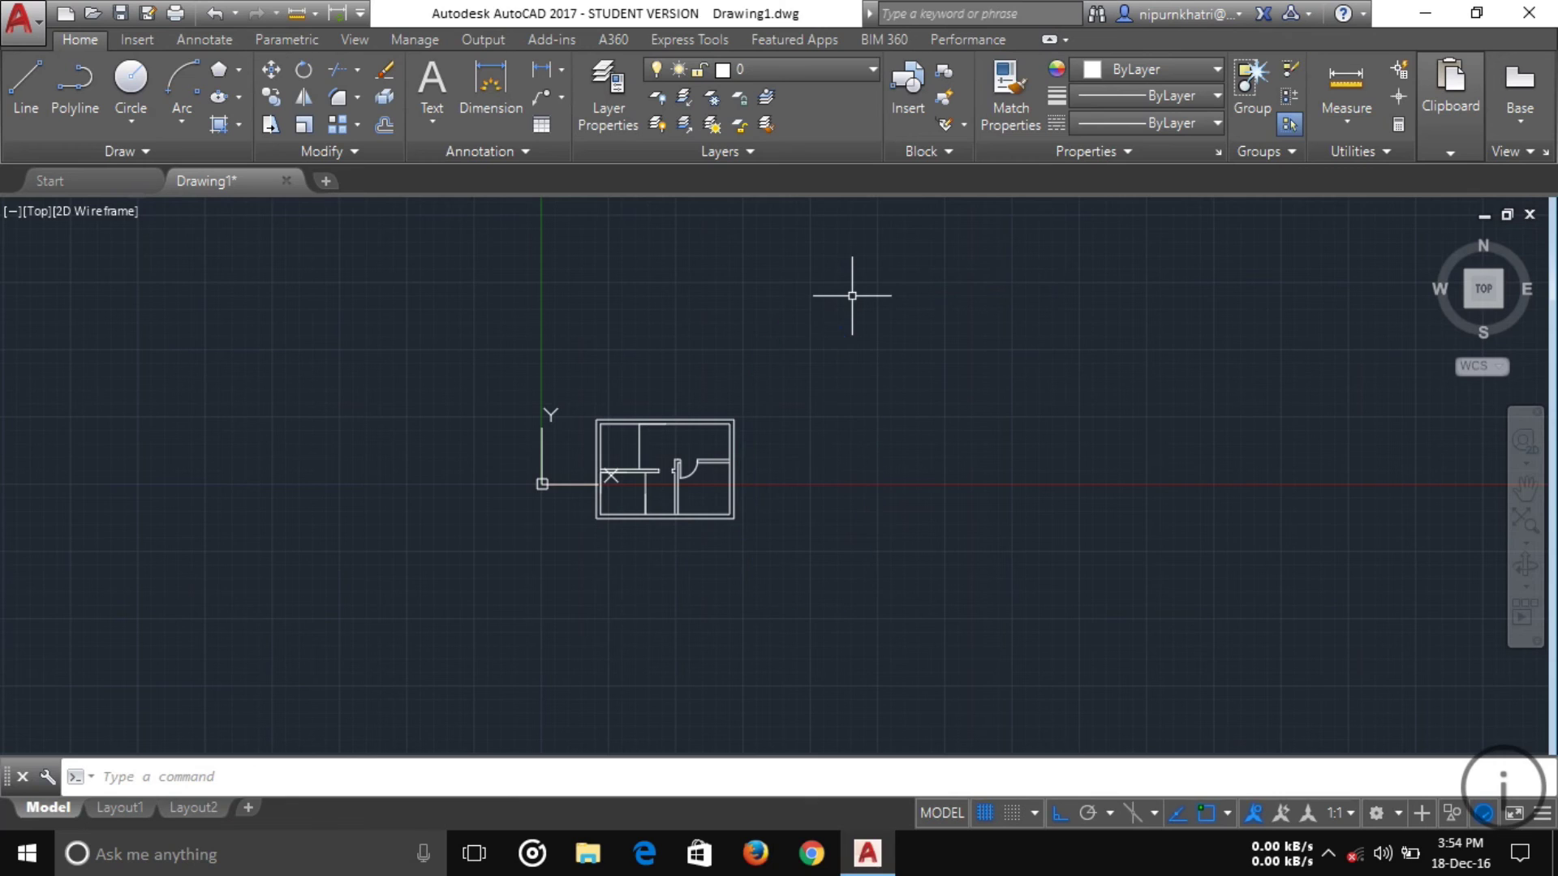
Try to draw an elliptical arc on a horizontal axis to the right of the floor plan, switching ortho mode off for the end angle.
{"action": "left_click", "coordinate": [241, 103]}
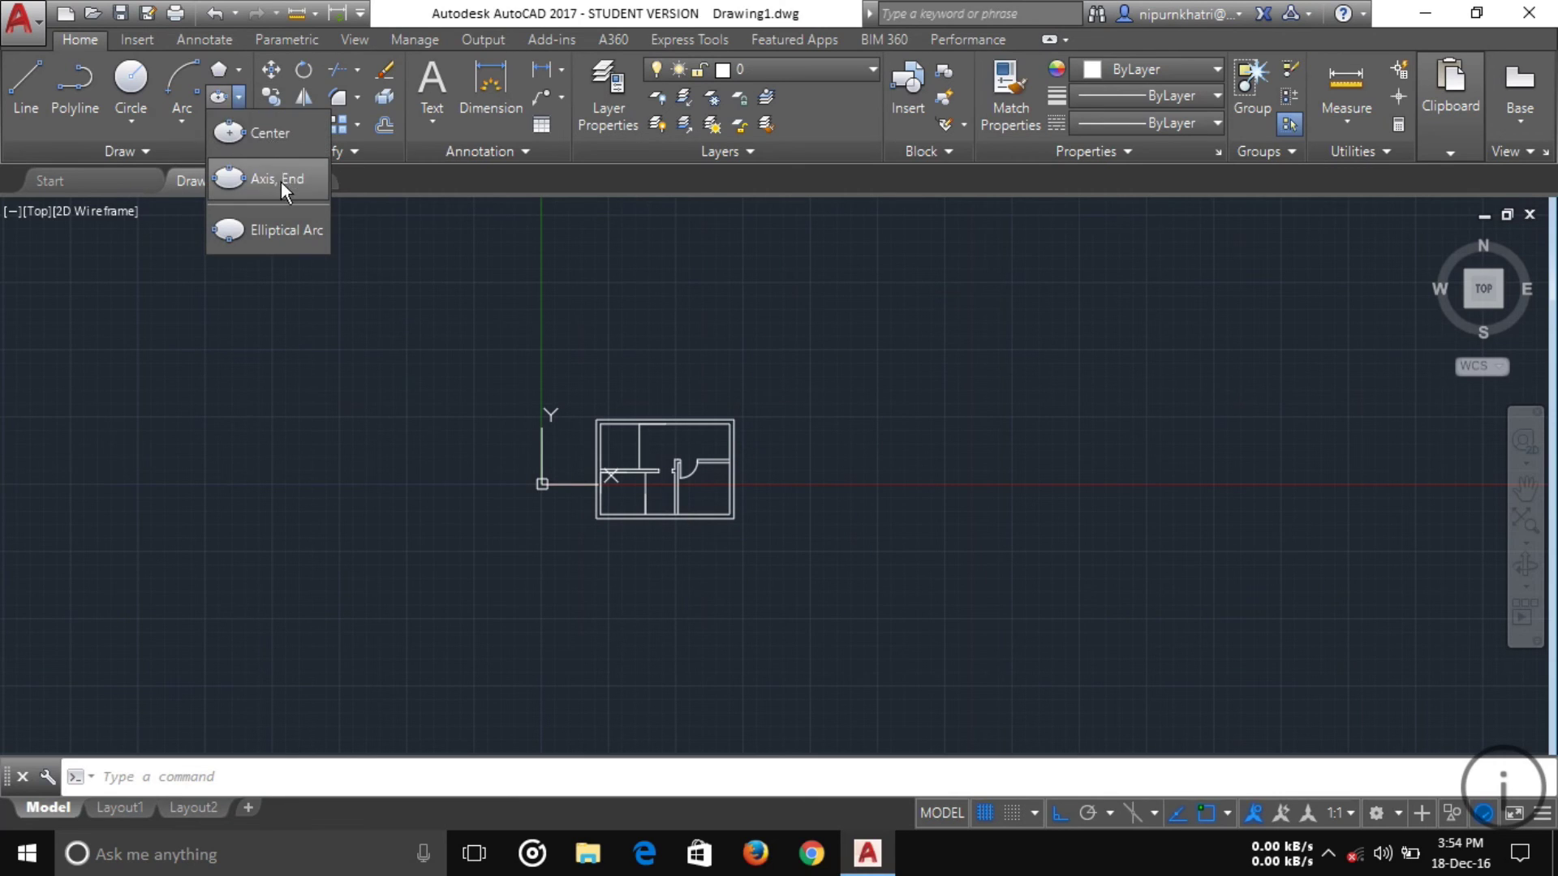
{"action": "left_click", "coordinate": [282, 236]}
{"action": "middle_click_drag", "start_coordinate": [919, 503], "coordinate": [714, 581]}
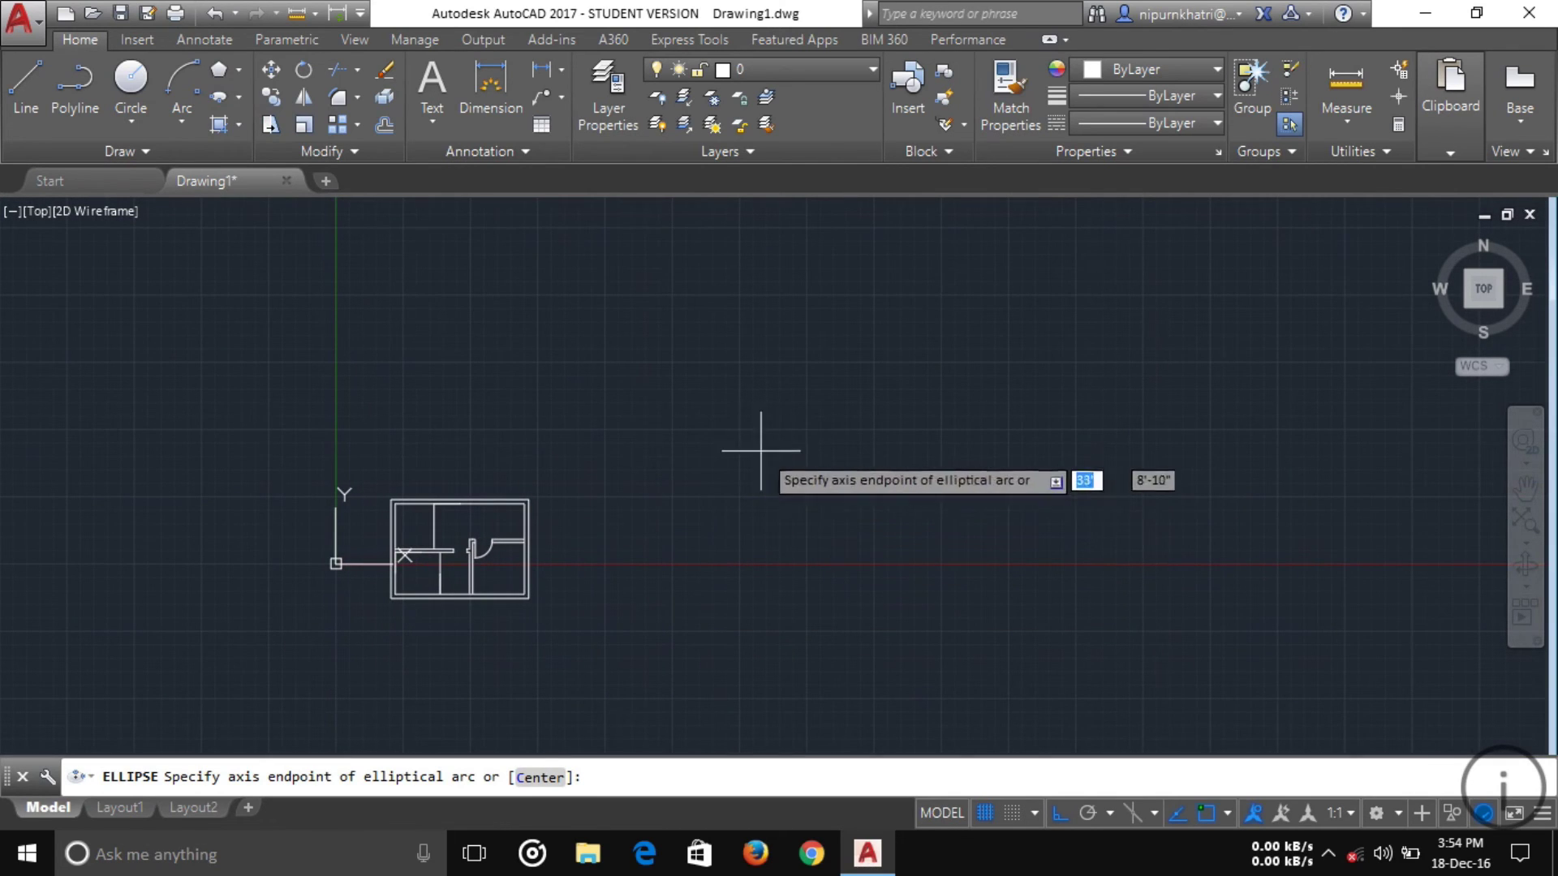
{"action": "left_click", "coordinate": [682, 442]}
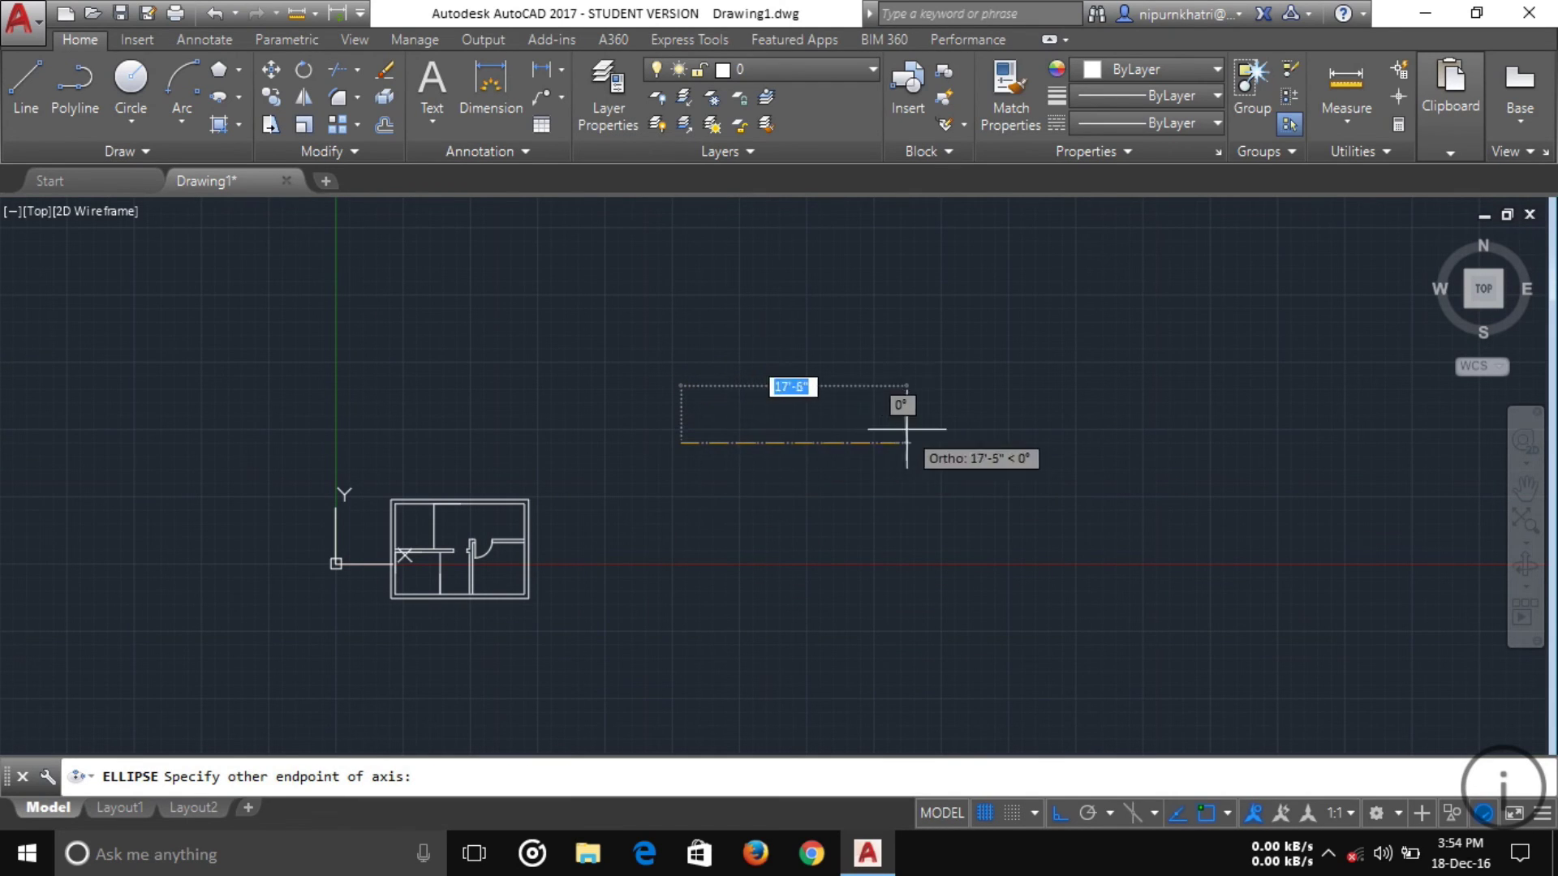
{"action": "left_click", "coordinate": [934, 430]}
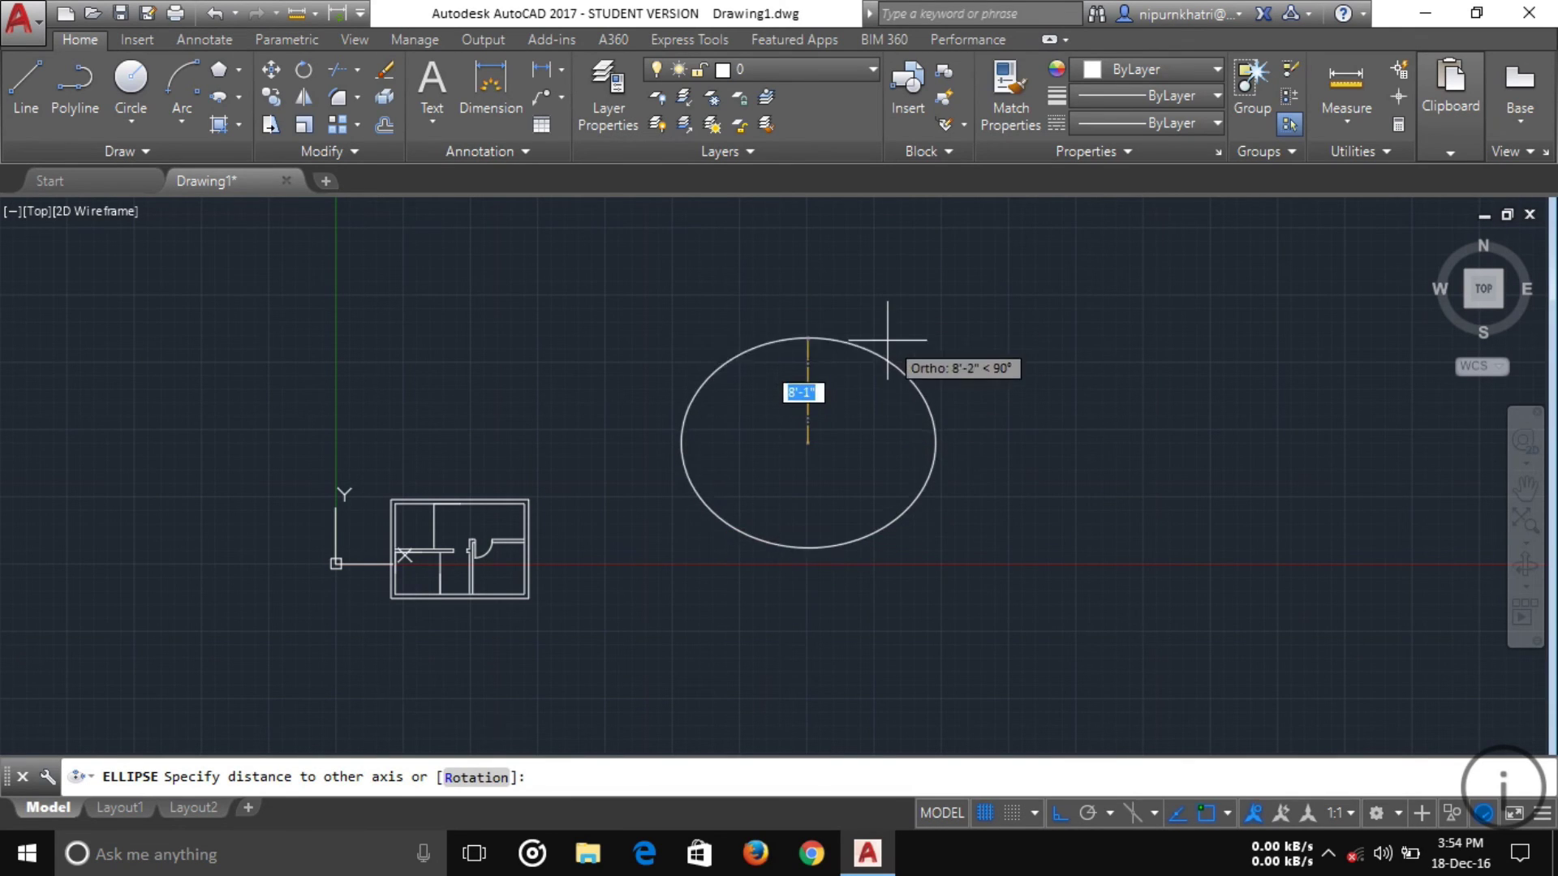
{"action": "left_click", "coordinate": [899, 459]}
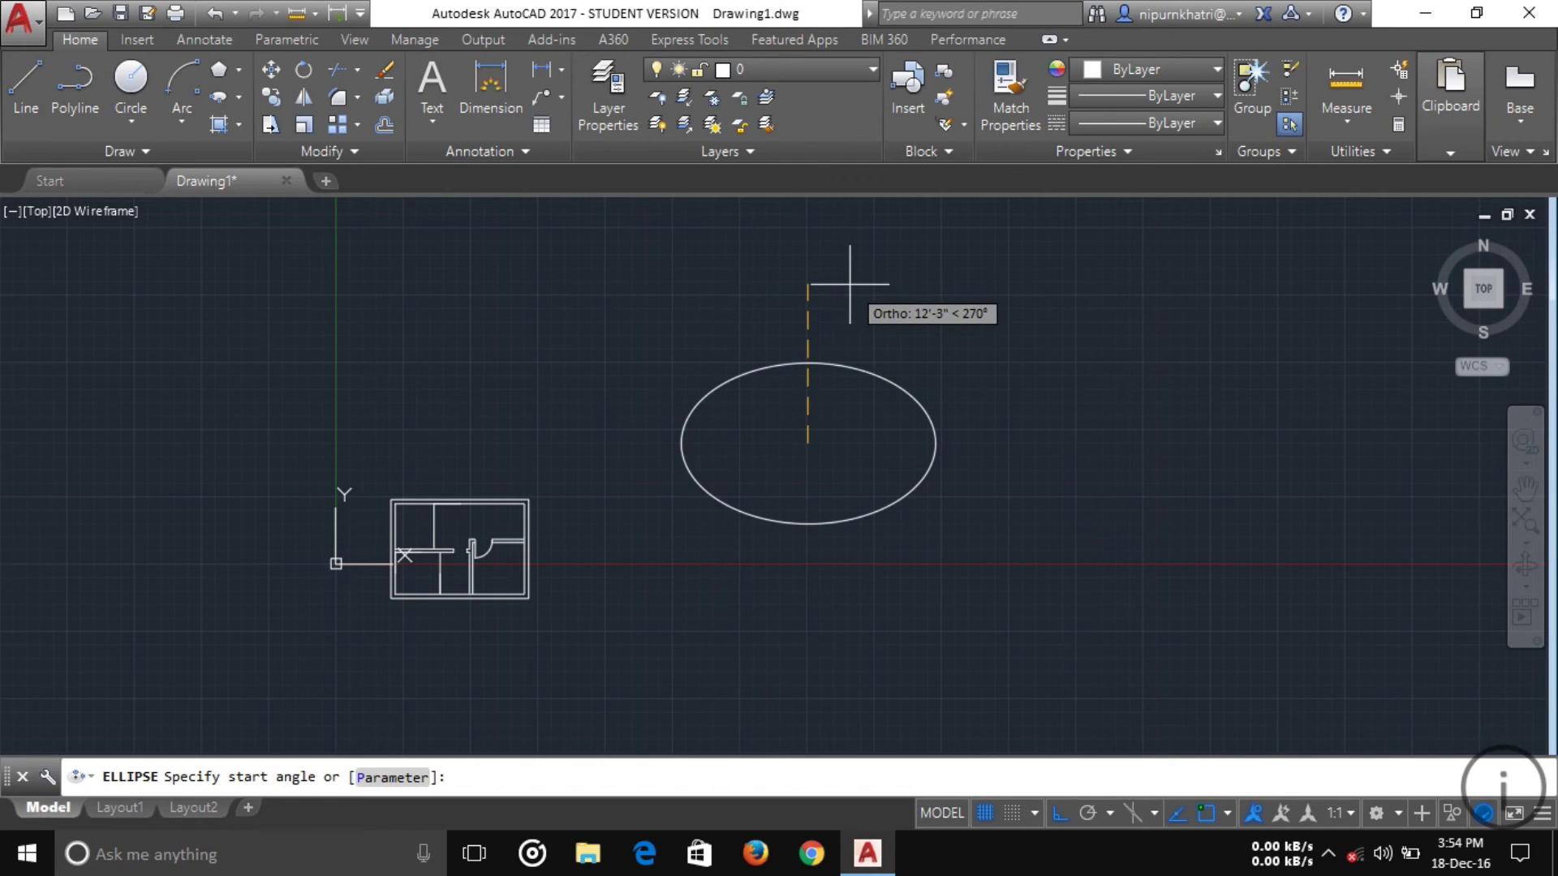
{"action": "left_click", "coordinate": [805, 266]}
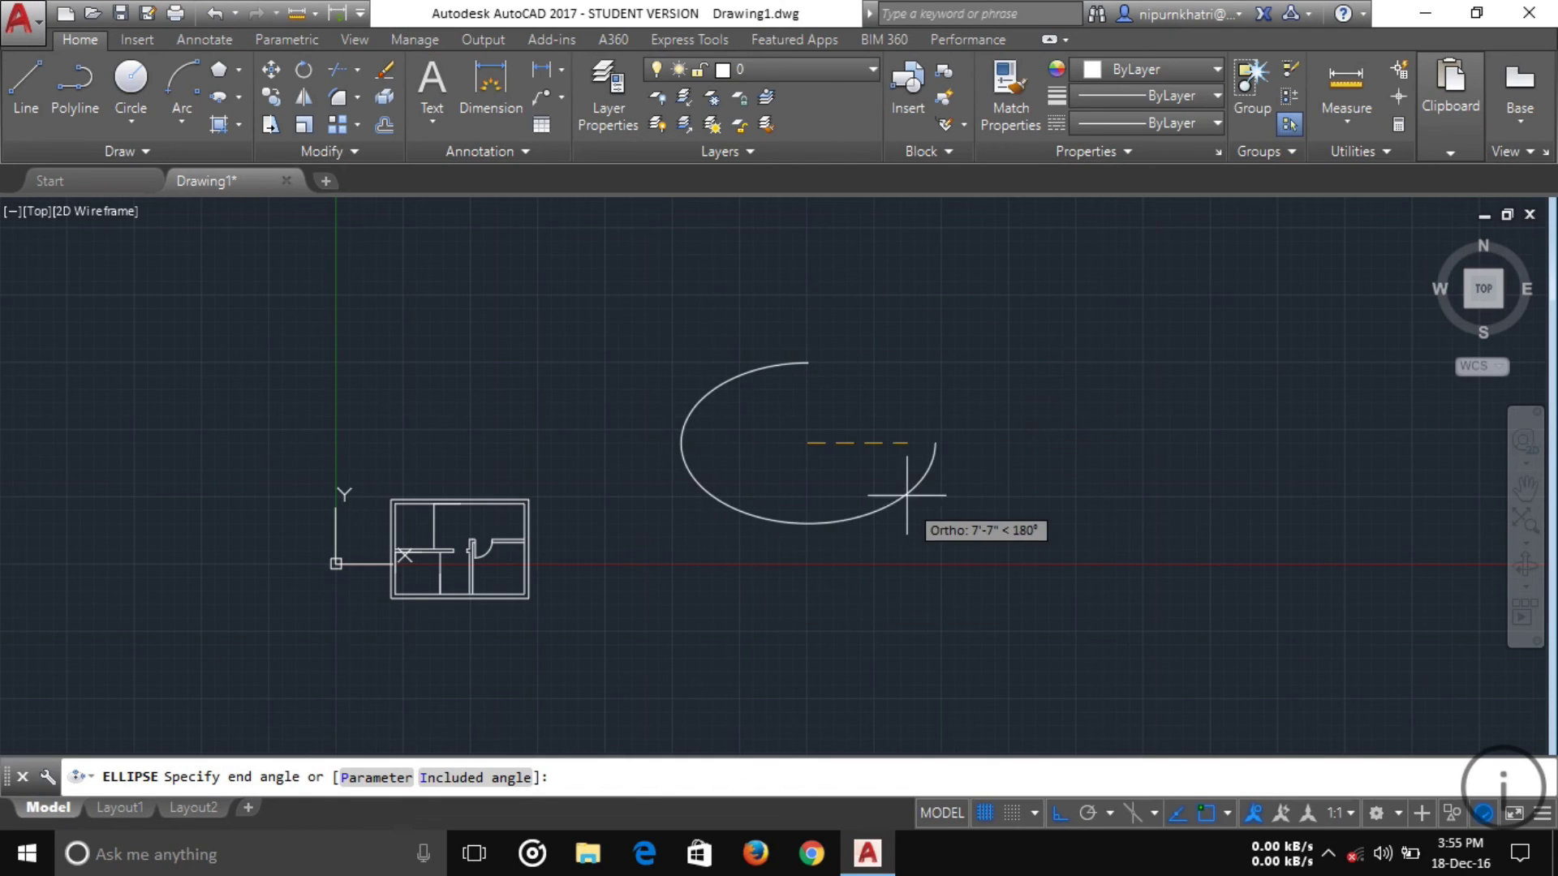
{"action": "key", "text": "F8"}
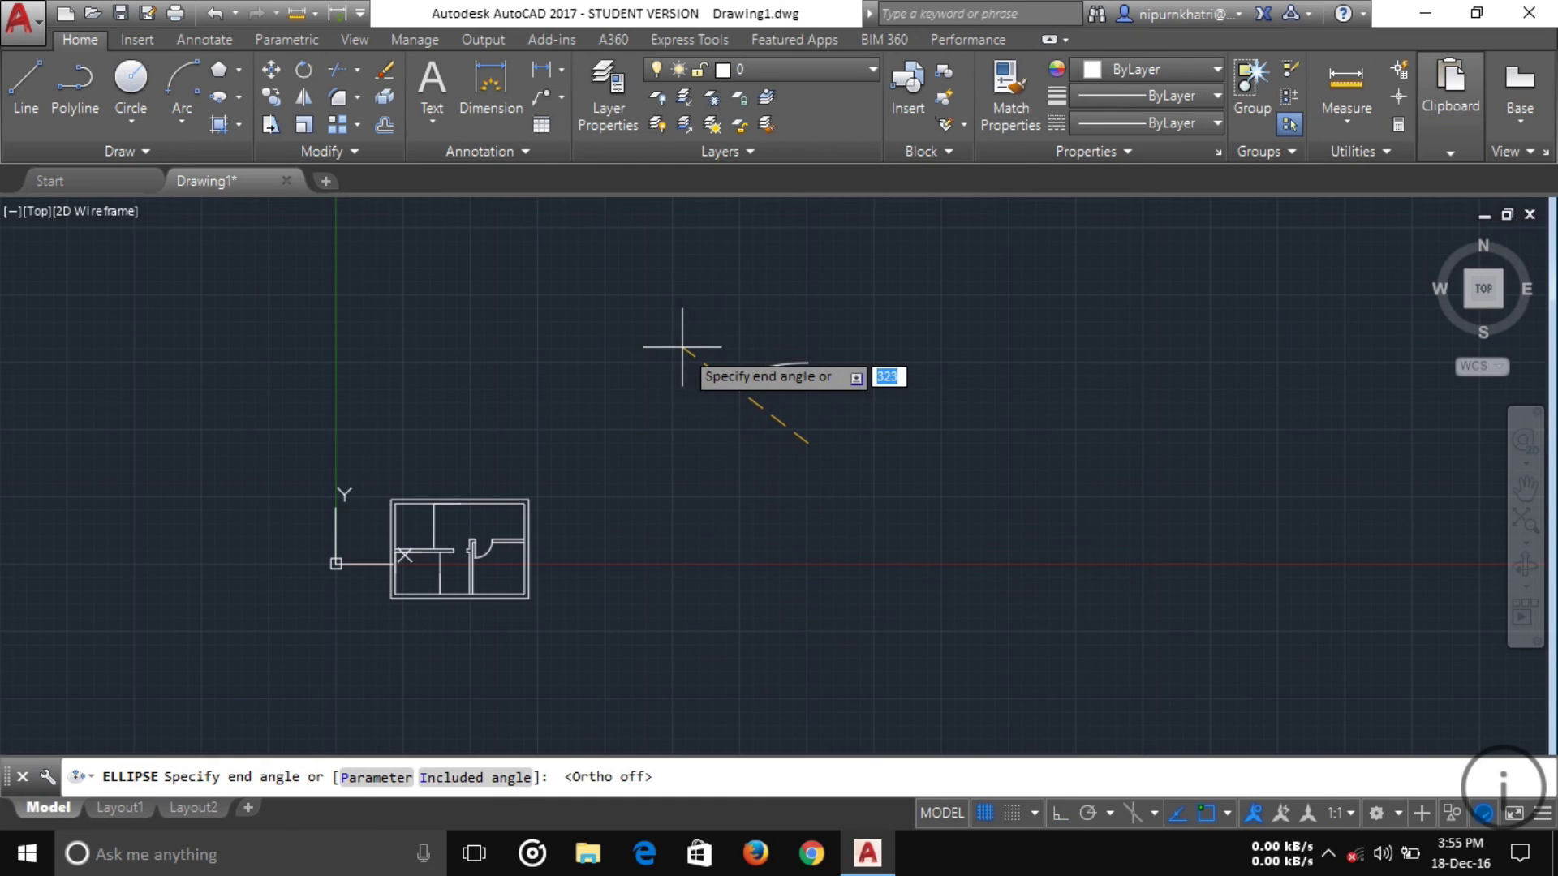
{"action": "key", "text": "Escape"}
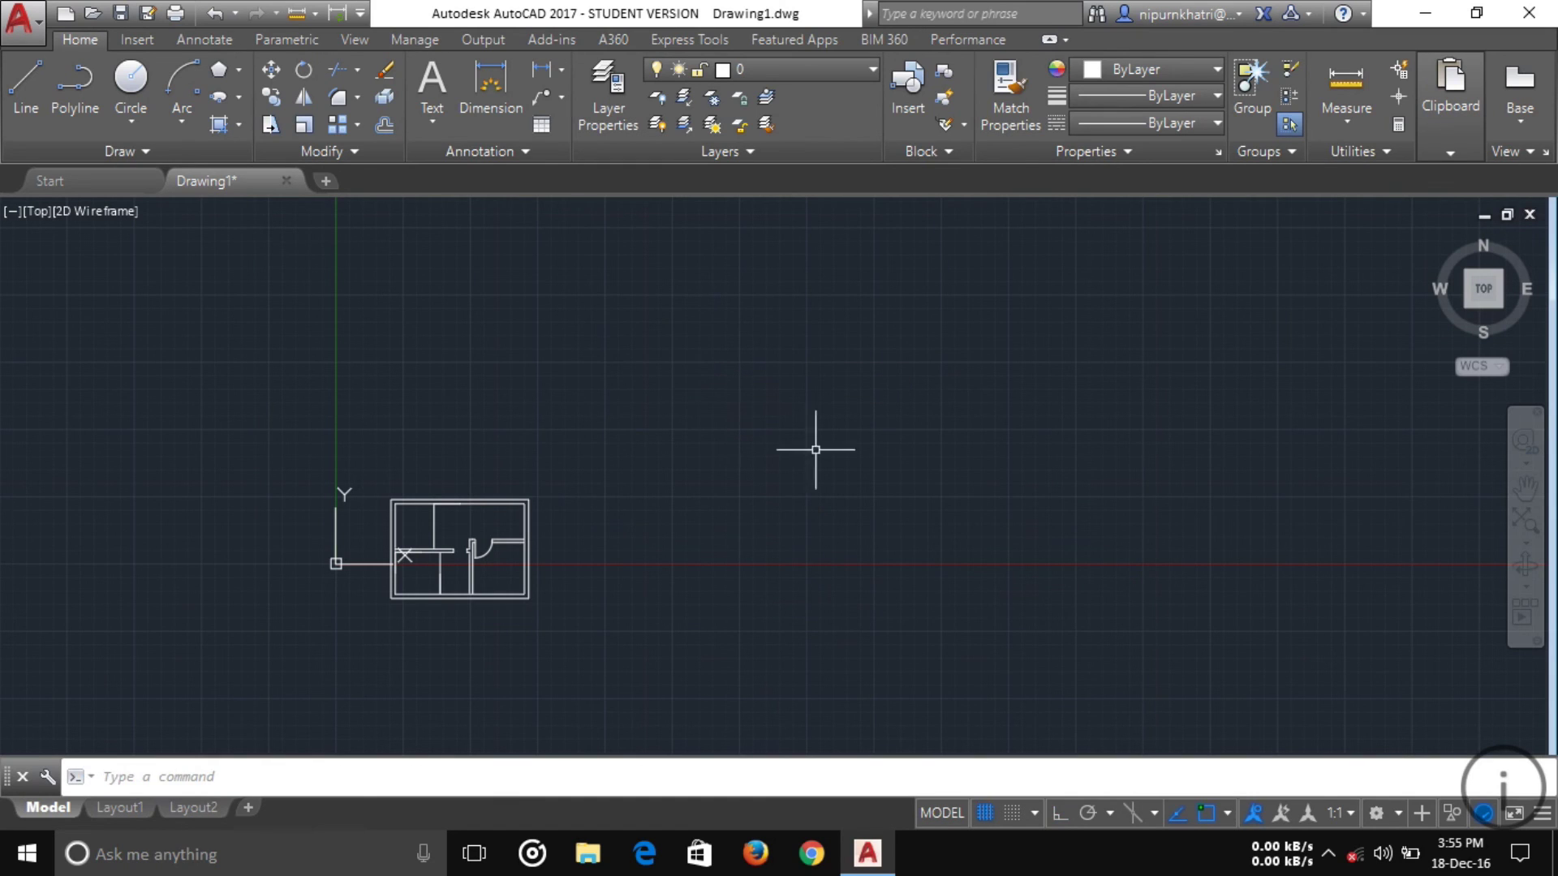
Hatch the upper-left room of the floor plan with the ANSI31 pattern by picking a point inside it.
{"action": "scroll", "coordinate": [387, 572], "scroll_direction": "up", "scroll_amount": 4}
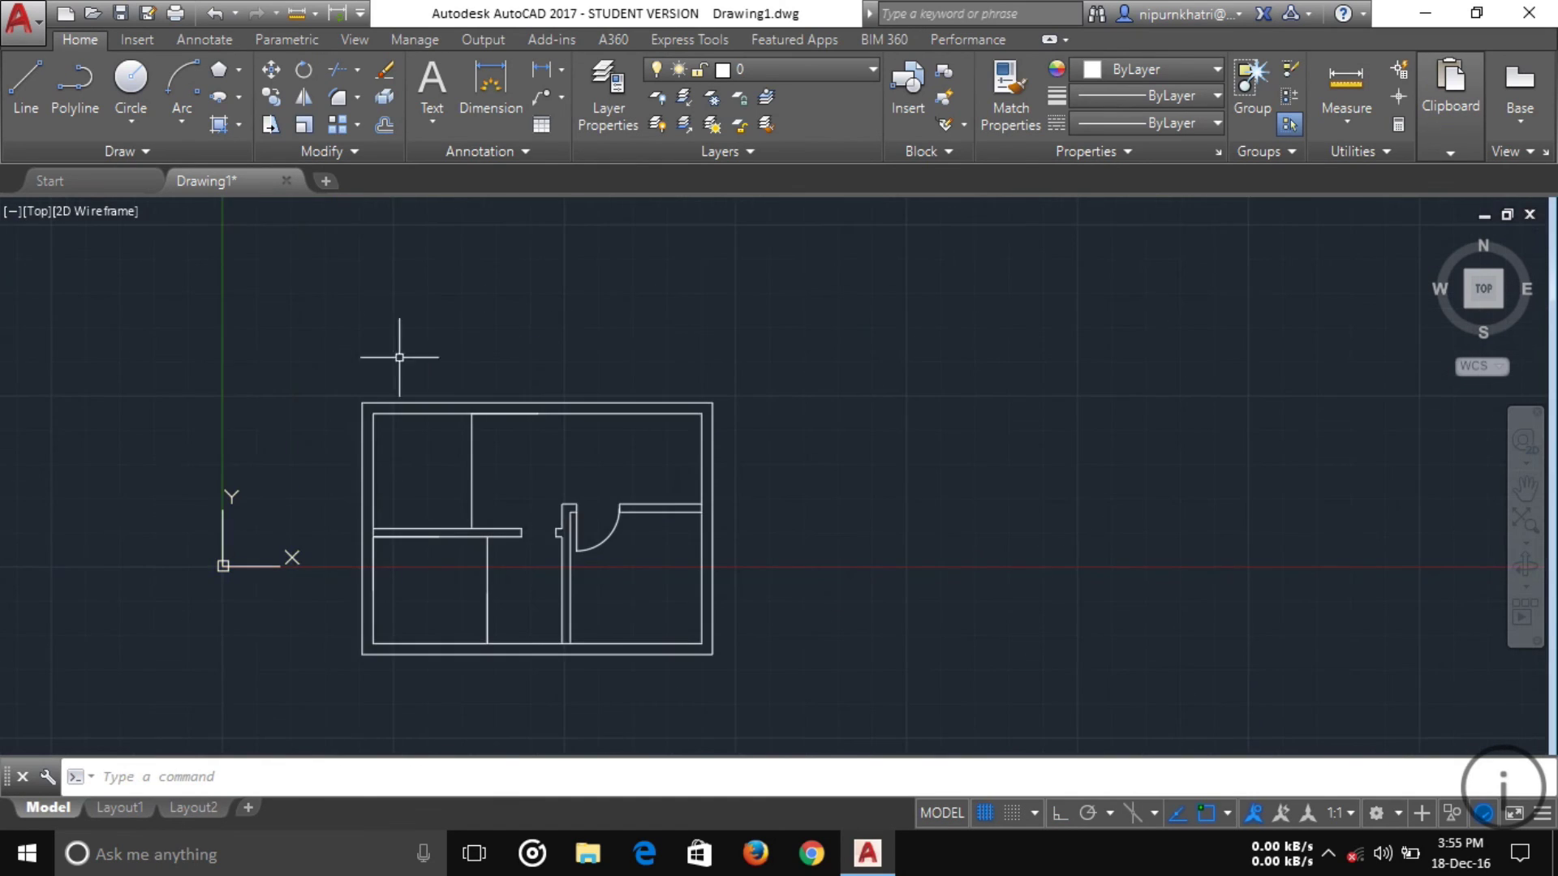
{"action": "left_click", "coordinate": [242, 96]}
{"action": "left_click", "coordinate": [242, 95]}
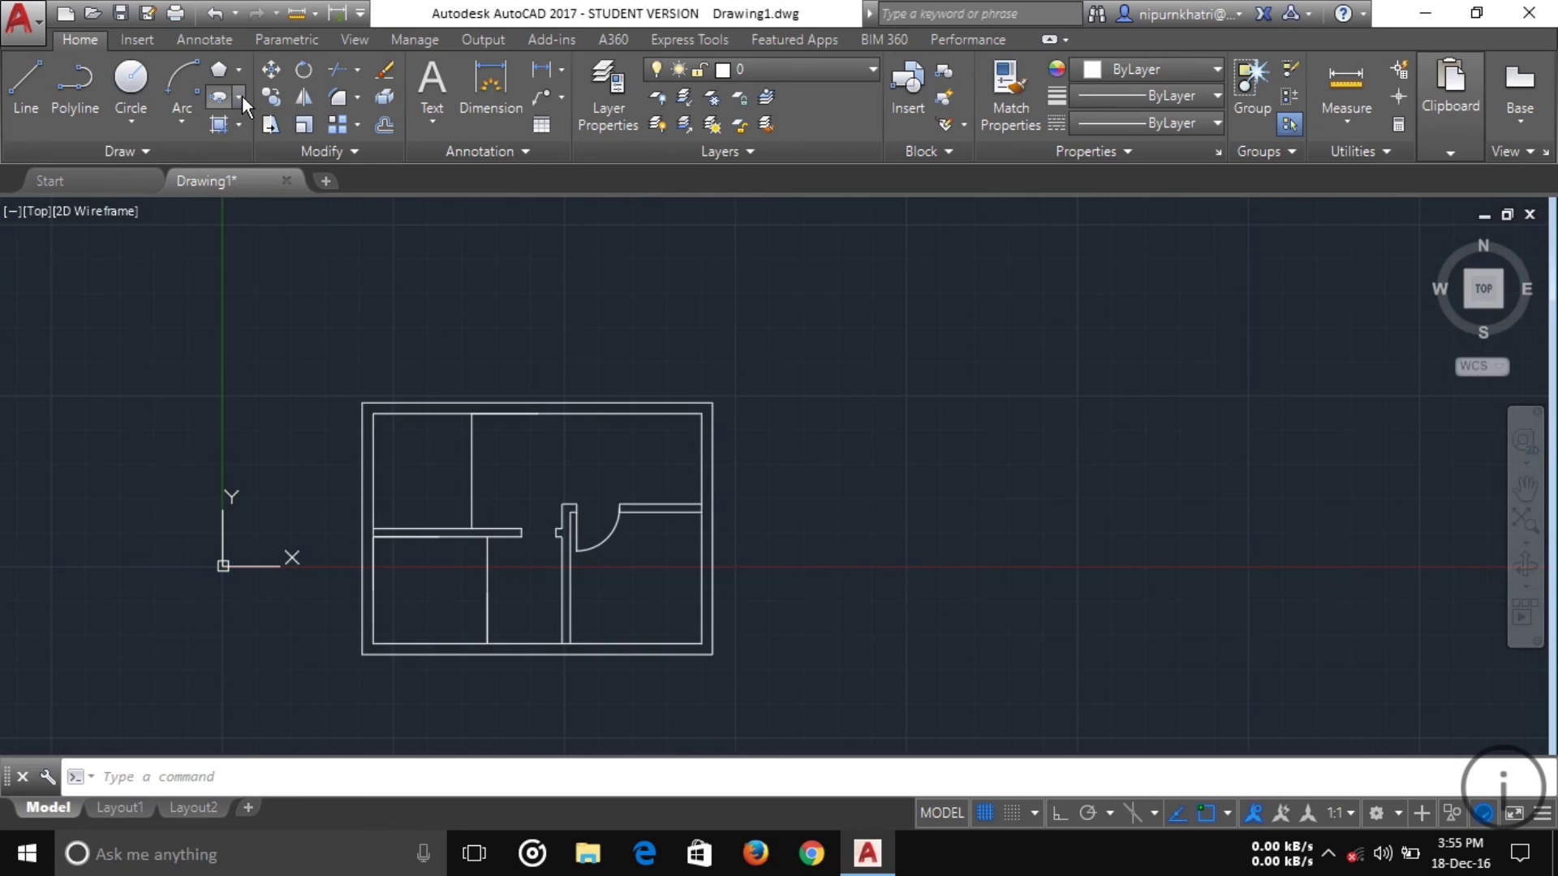
{"action": "left_click", "coordinate": [239, 124]}
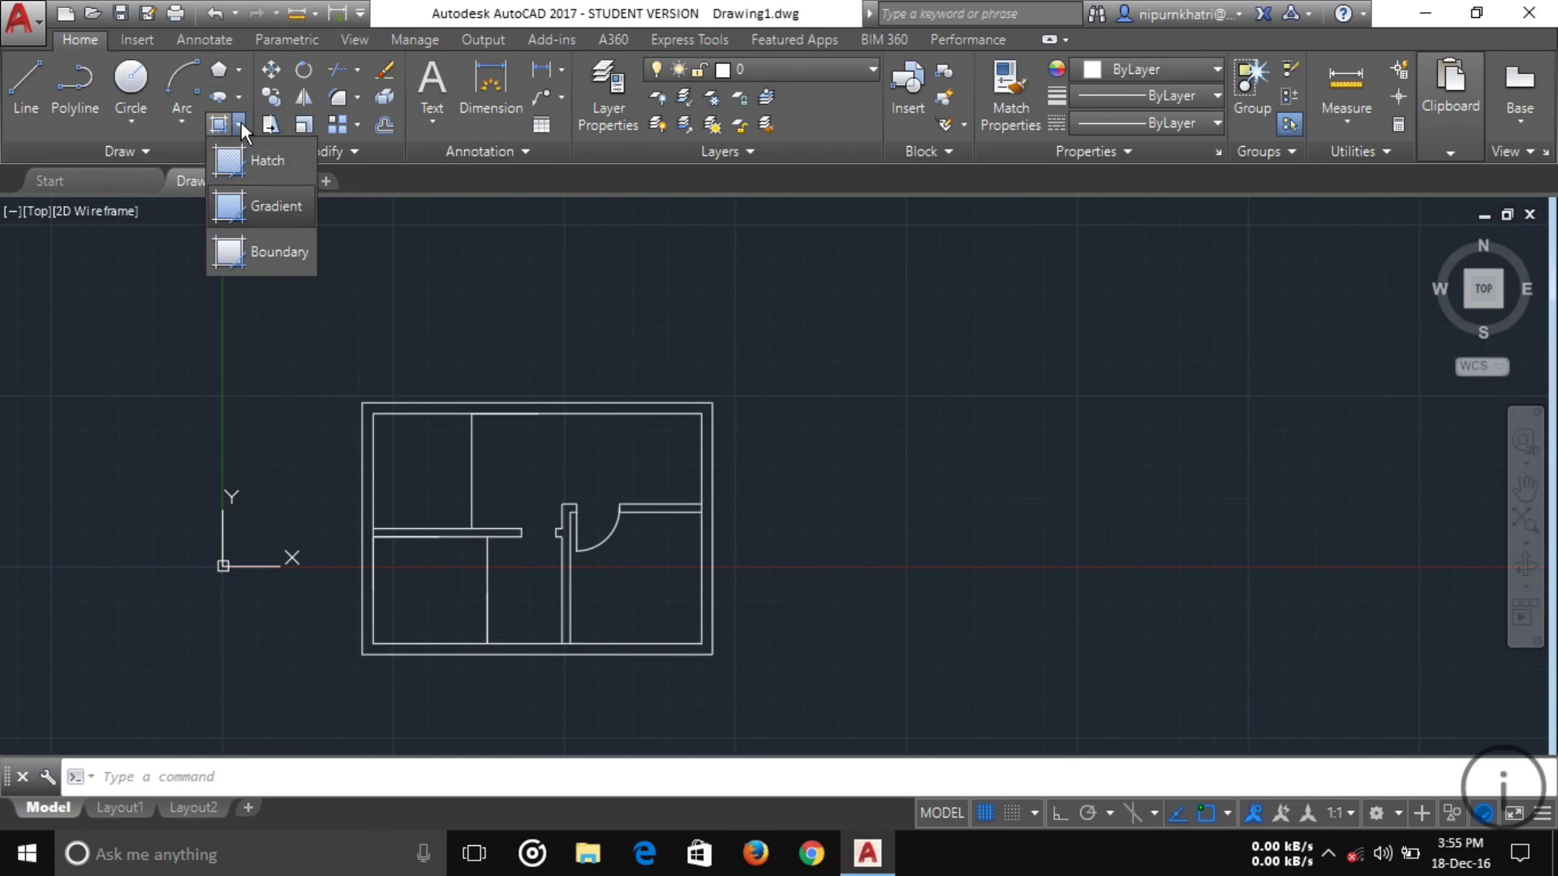
{"action": "left_click", "coordinate": [272, 169]}
{"action": "middle_click_drag", "start_coordinate": [499, 533], "coordinate": [704, 471]}
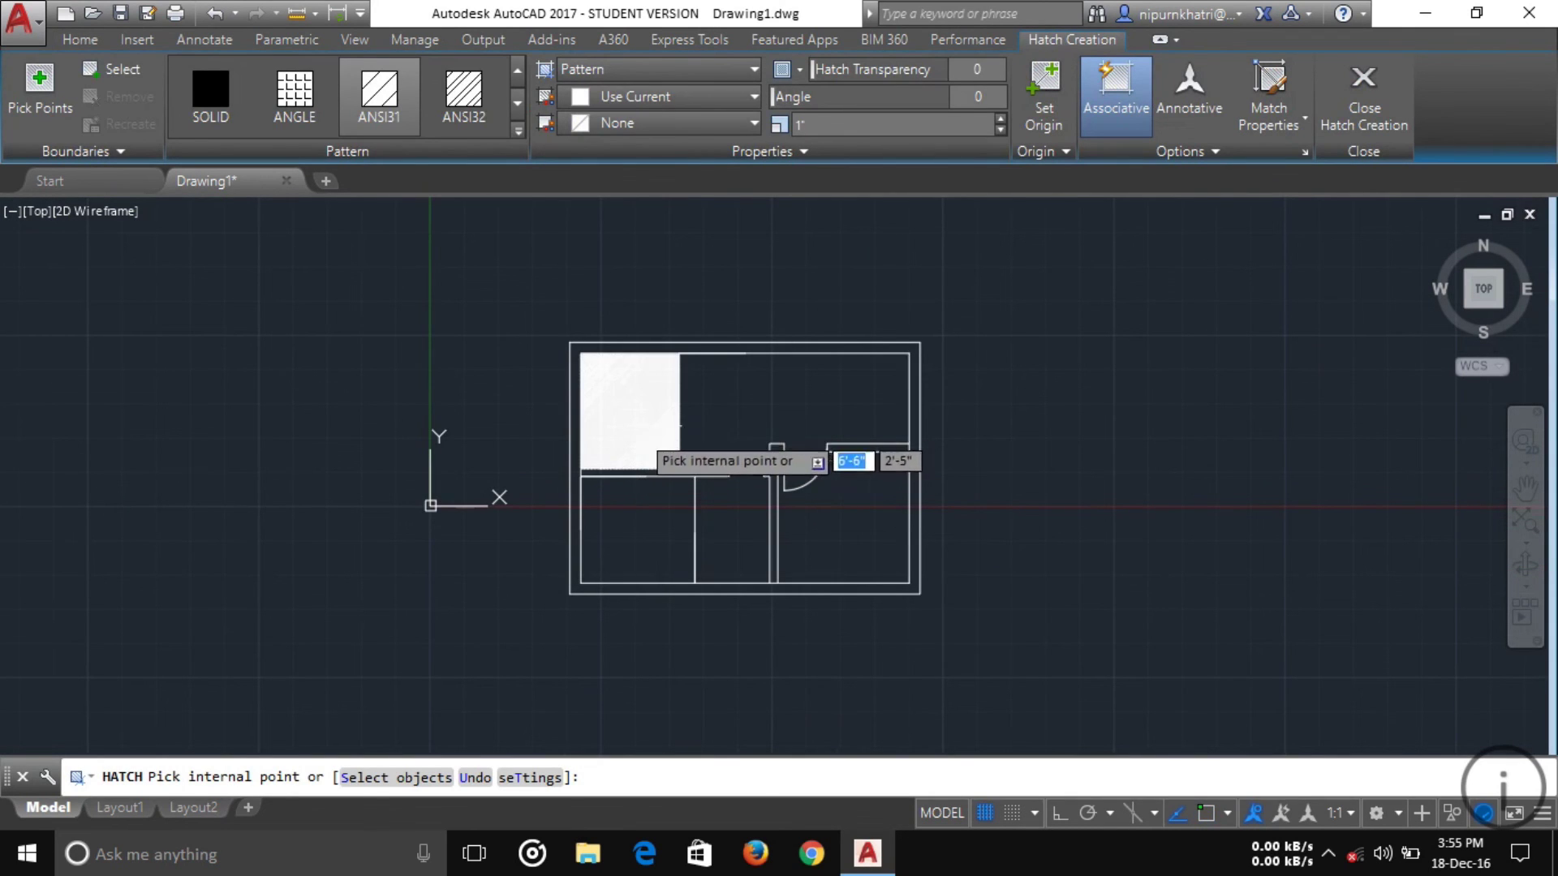
{"action": "left_click", "coordinate": [641, 417]}
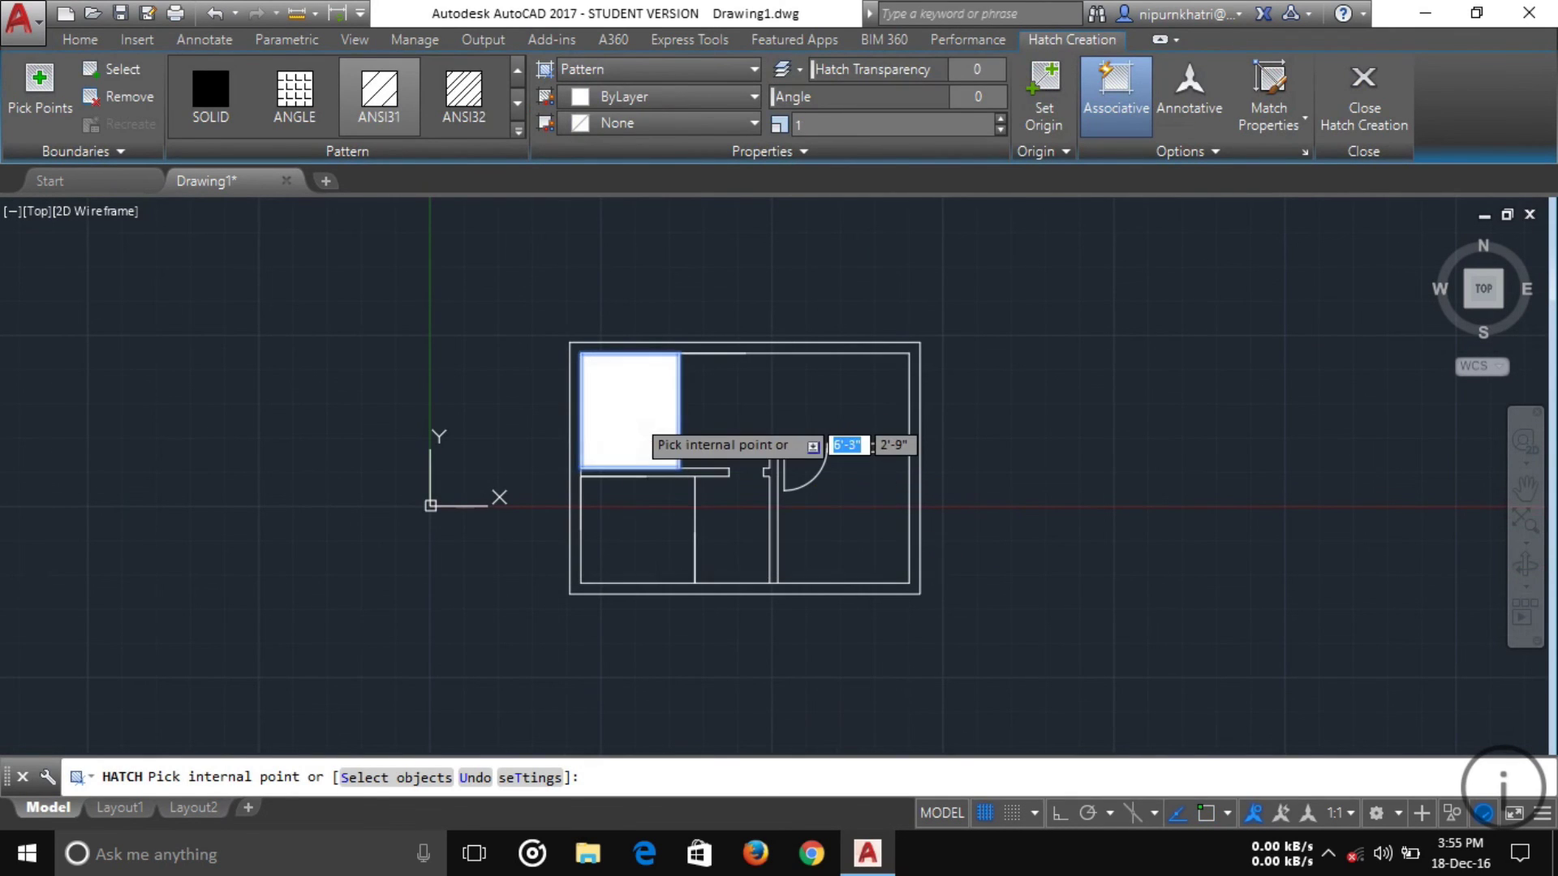
Try the ANGLE pattern on the upper-left room's hatch and switch it back to ANSI31.
{"action": "scroll", "coordinate": [625, 370], "scroll_direction": "up", "scroll_amount": 2}
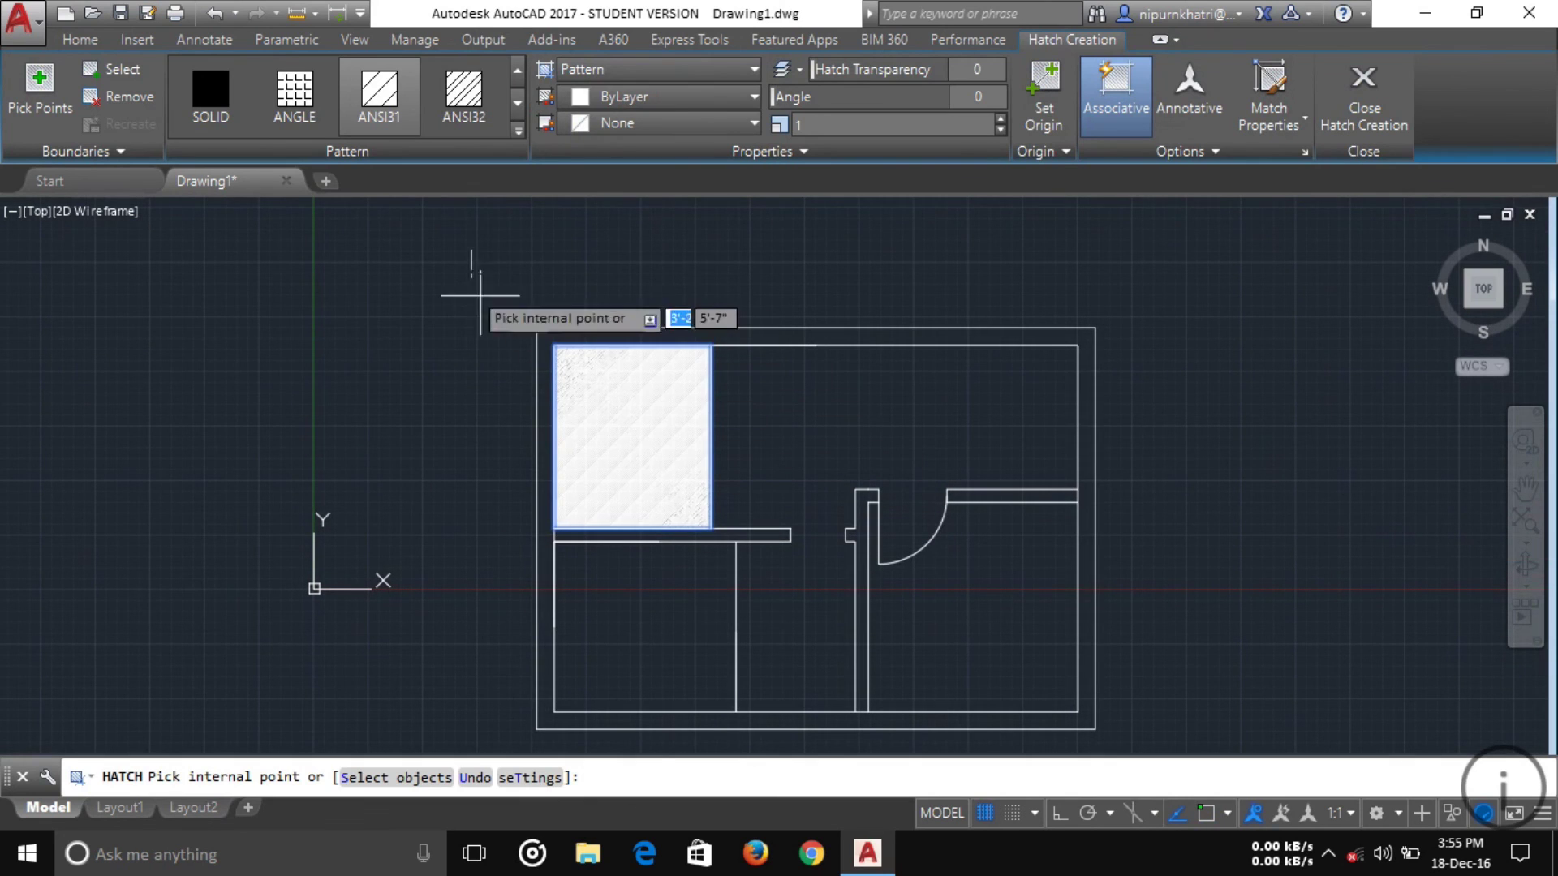
{"action": "left_click", "coordinate": [295, 93]}
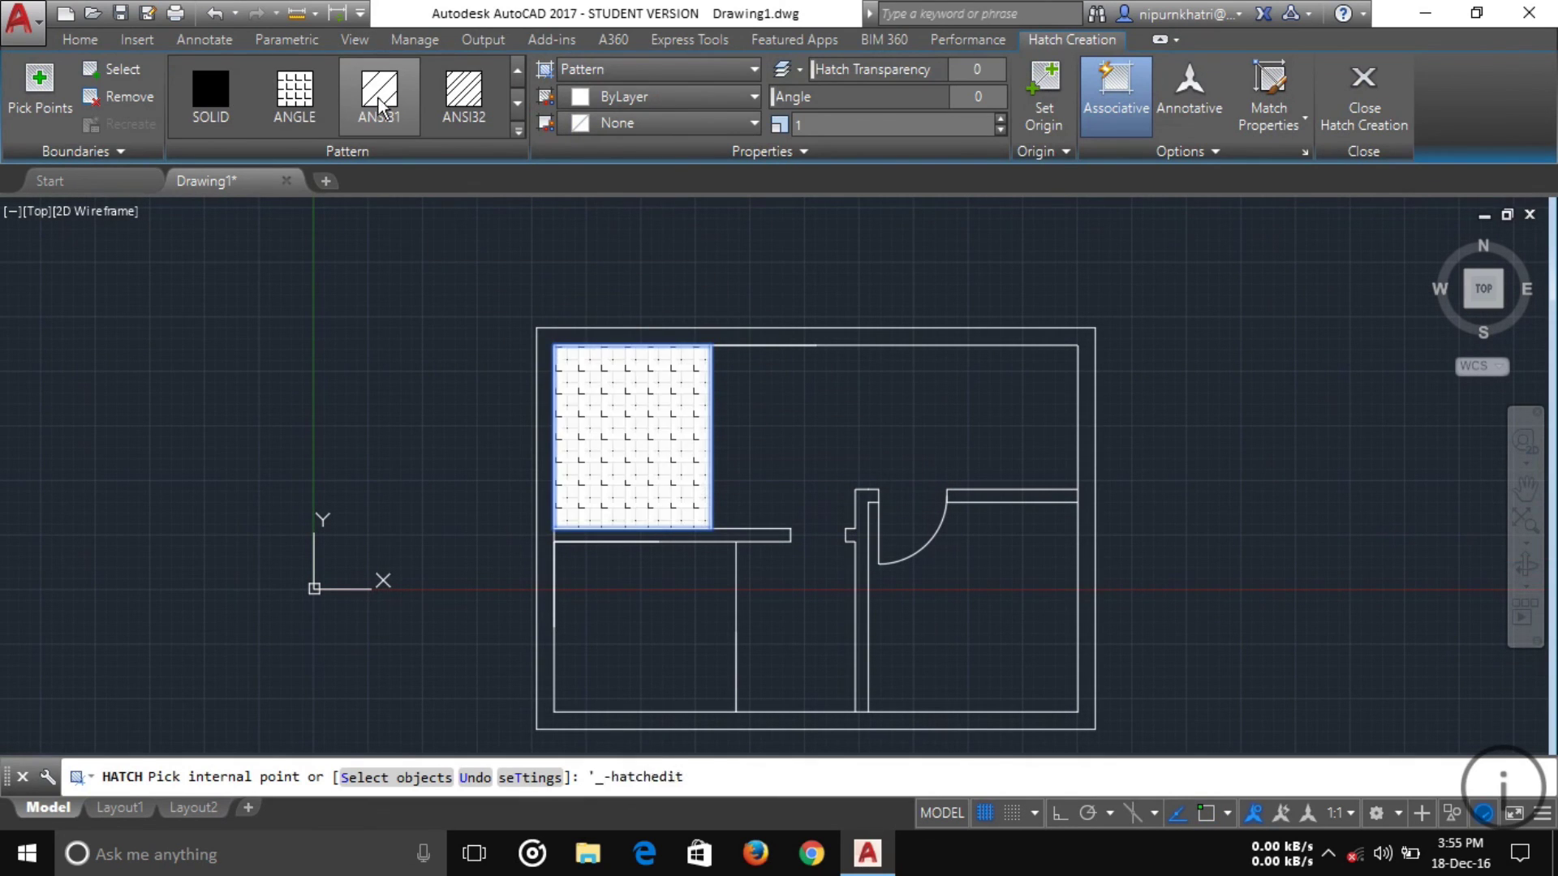
{"action": "left_click", "coordinate": [390, 118]}
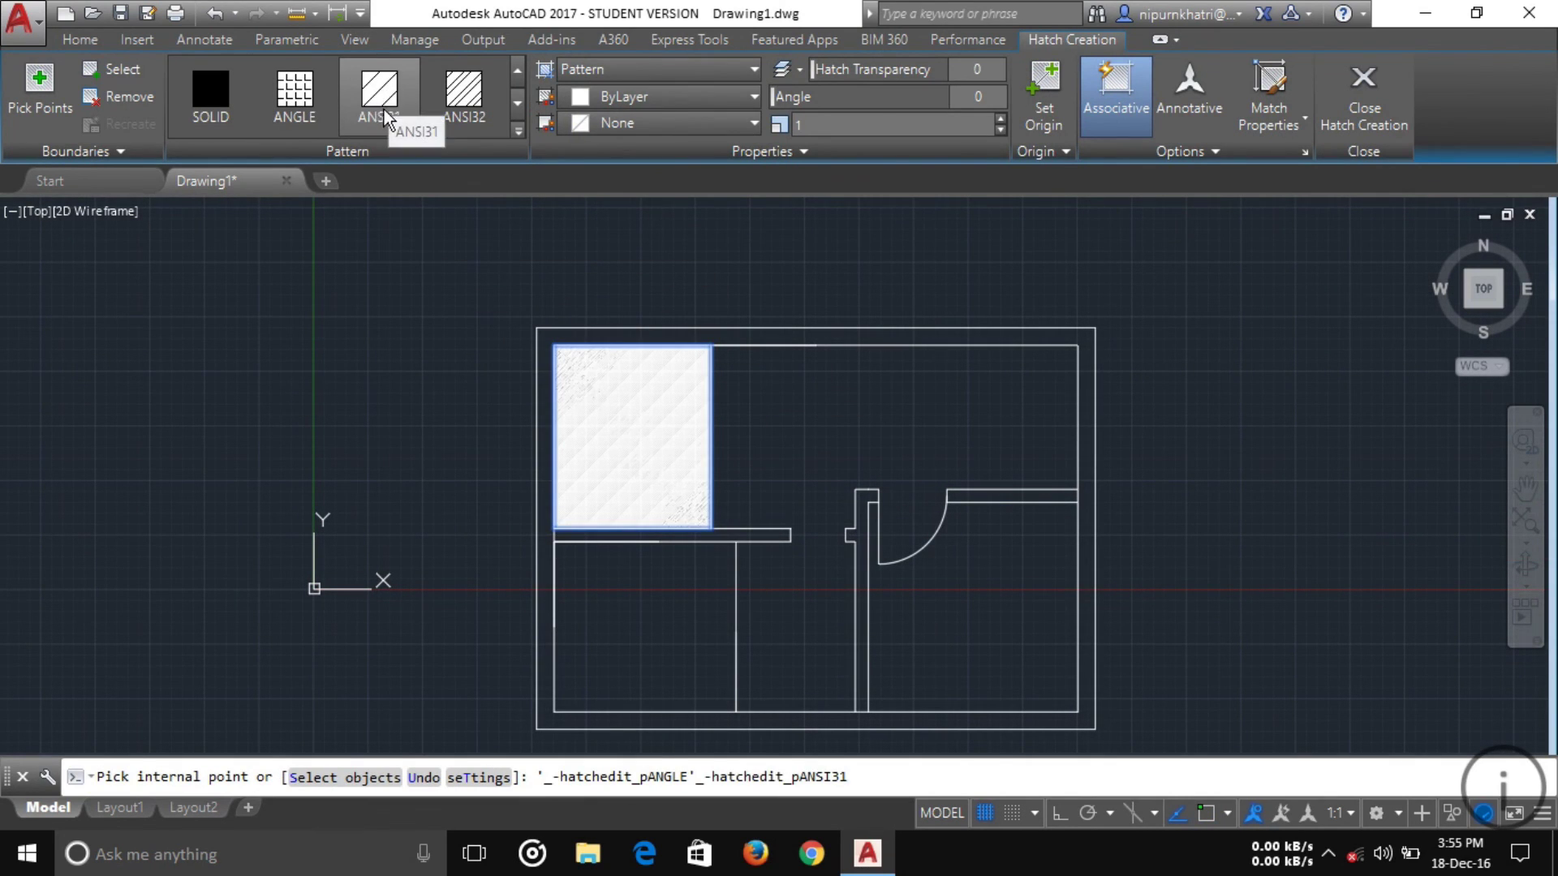
Try the ANSI35 pattern on the upper-left room's hatch and settle on ANSI32 with a hatch scale of 10.
{"action": "left_click", "coordinate": [463, 90]}
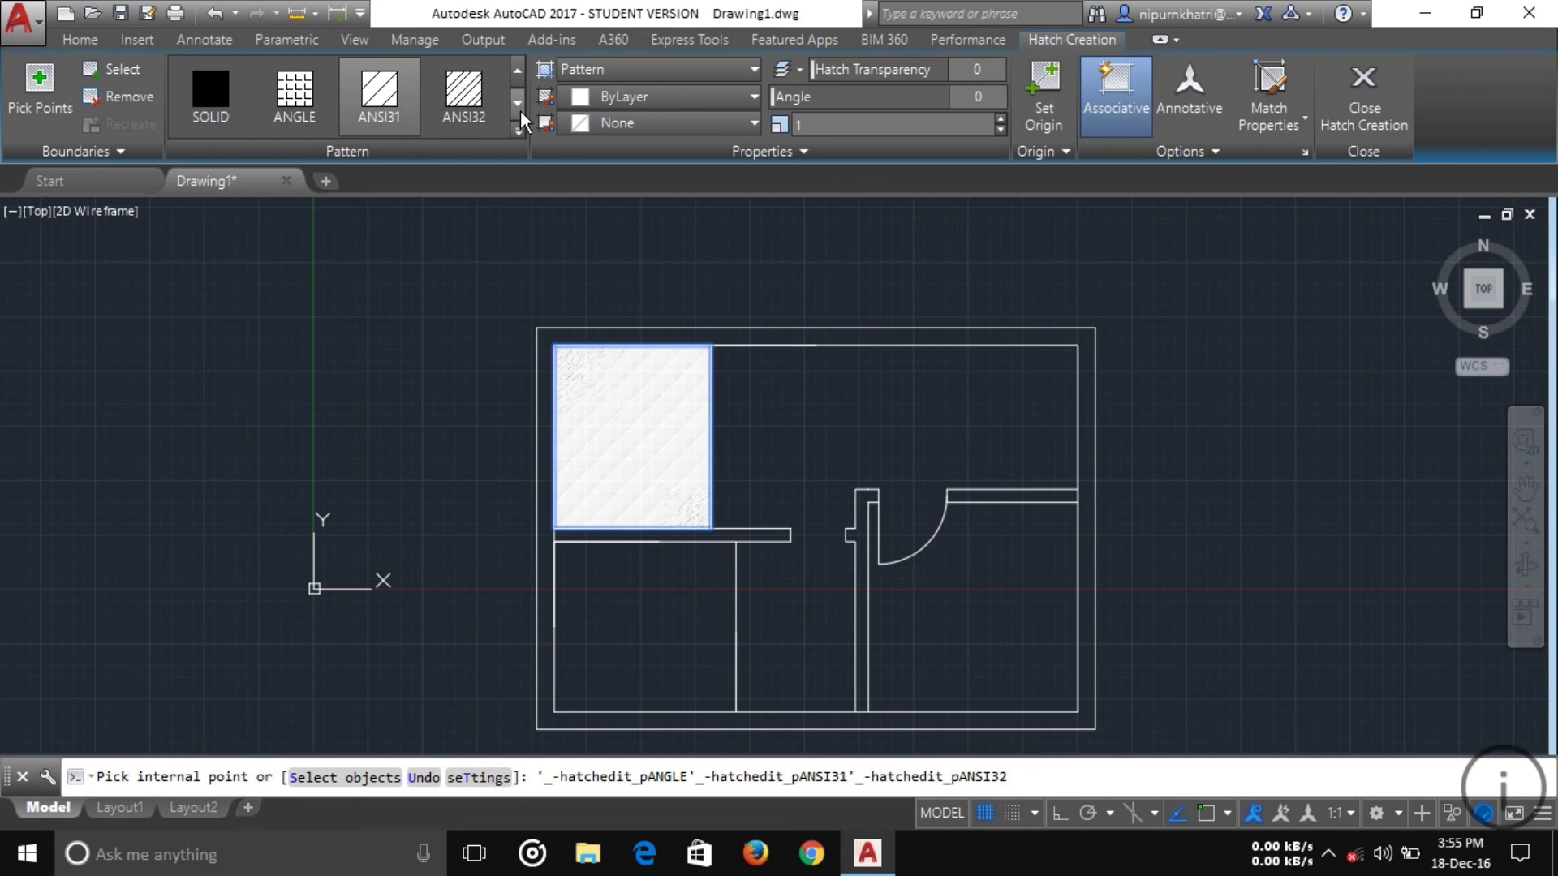
{"action": "left_click", "coordinate": [517, 103]}
{"action": "left_click", "coordinate": [410, 94]}
{"action": "left_click", "coordinate": [518, 72]}
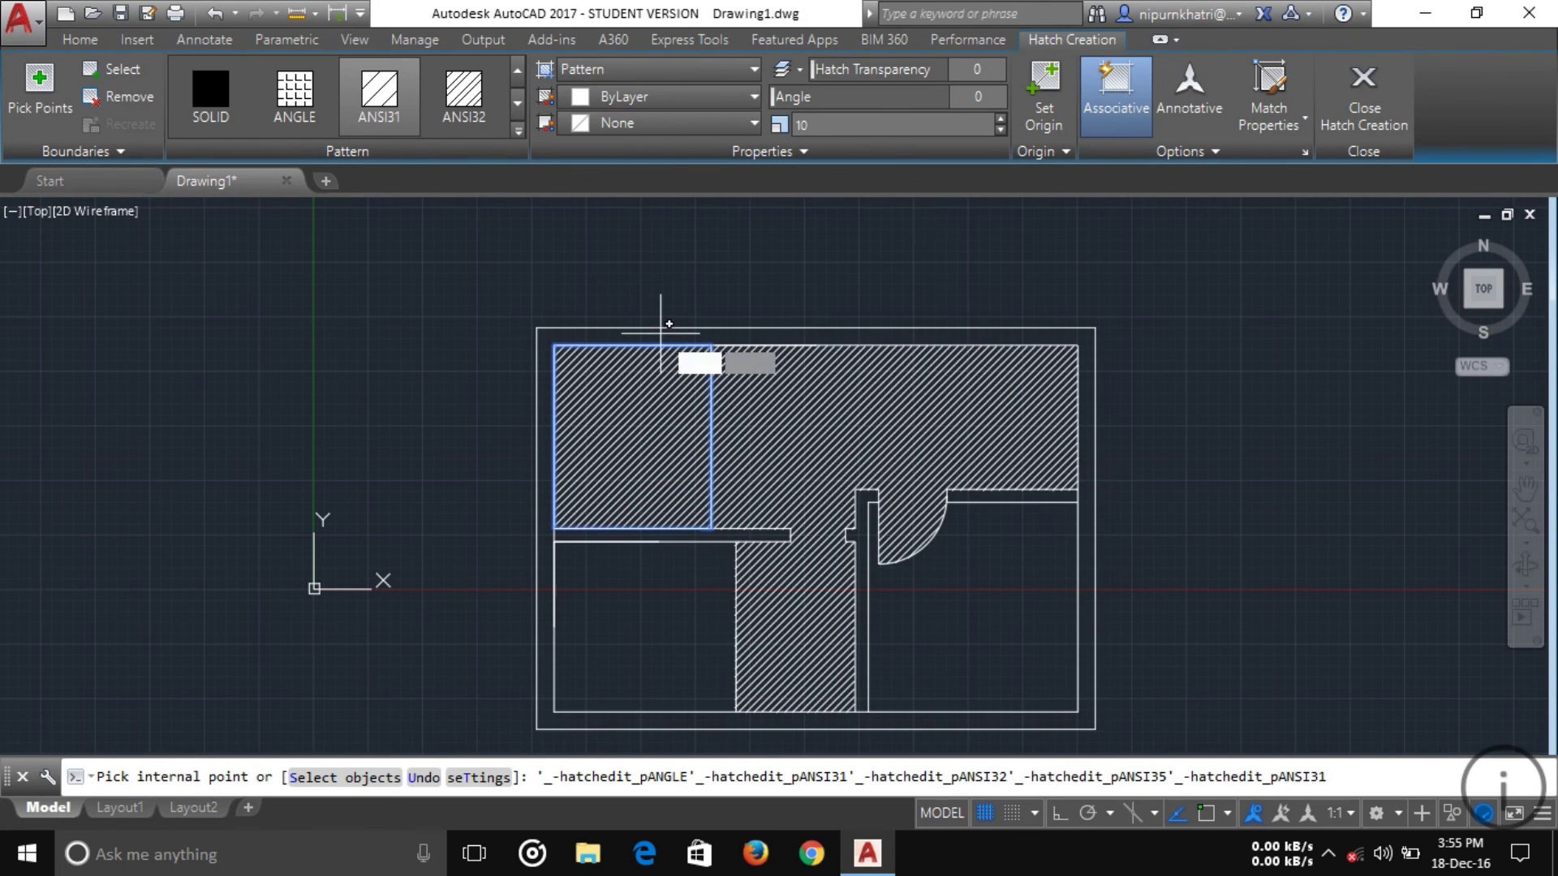
{"action": "left_click", "coordinate": [464, 91]}
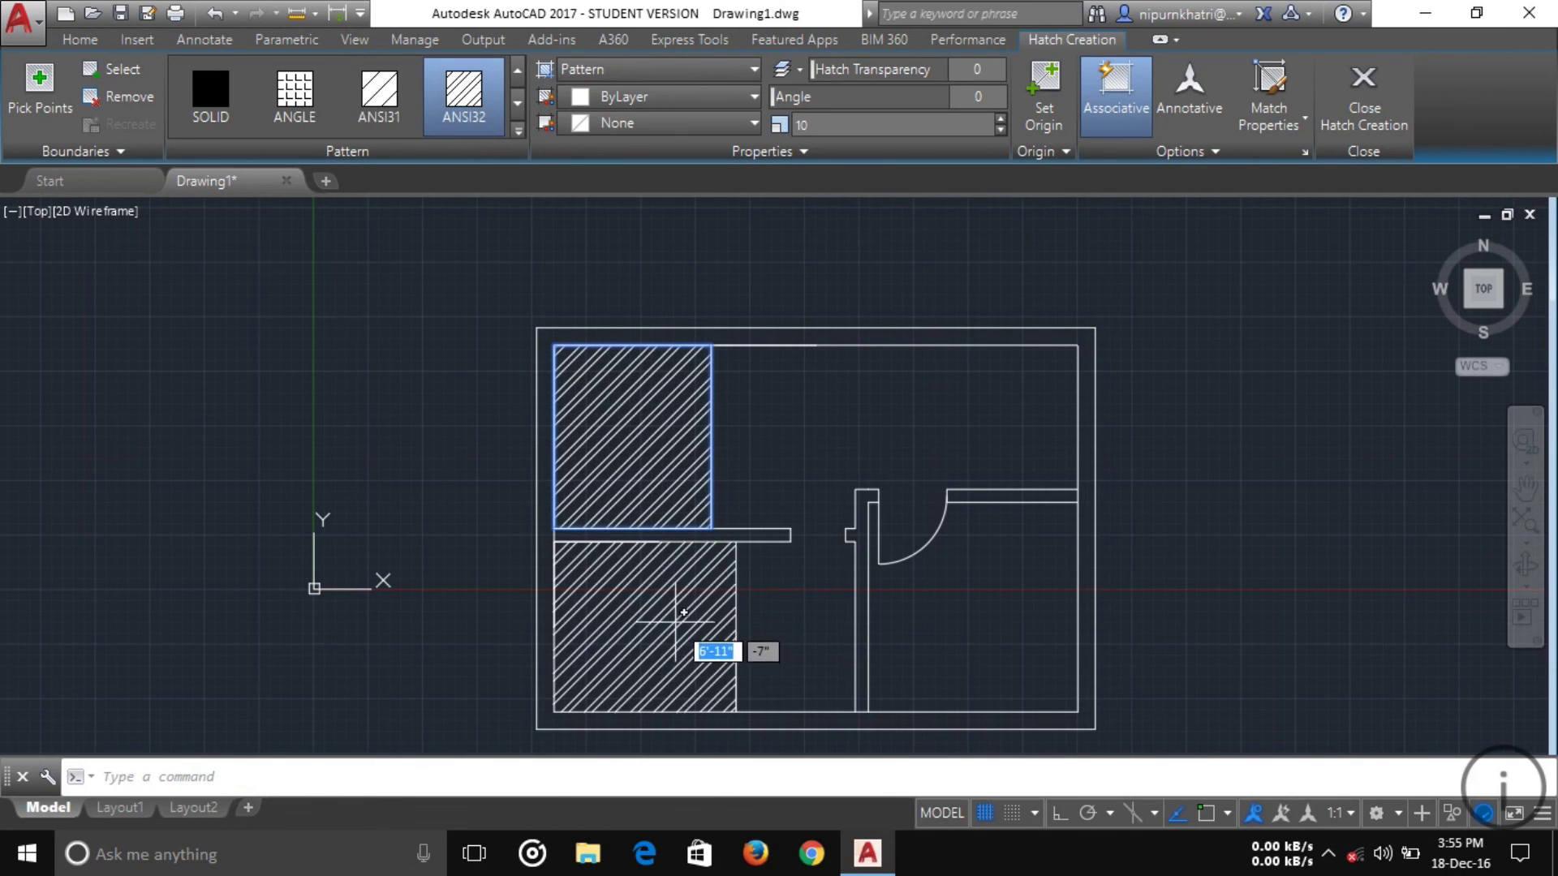
Add the large upper-right area and the lower-right room to the hatch and set the hatch angle to 66.
{"action": "left_click", "coordinate": [824, 448]}
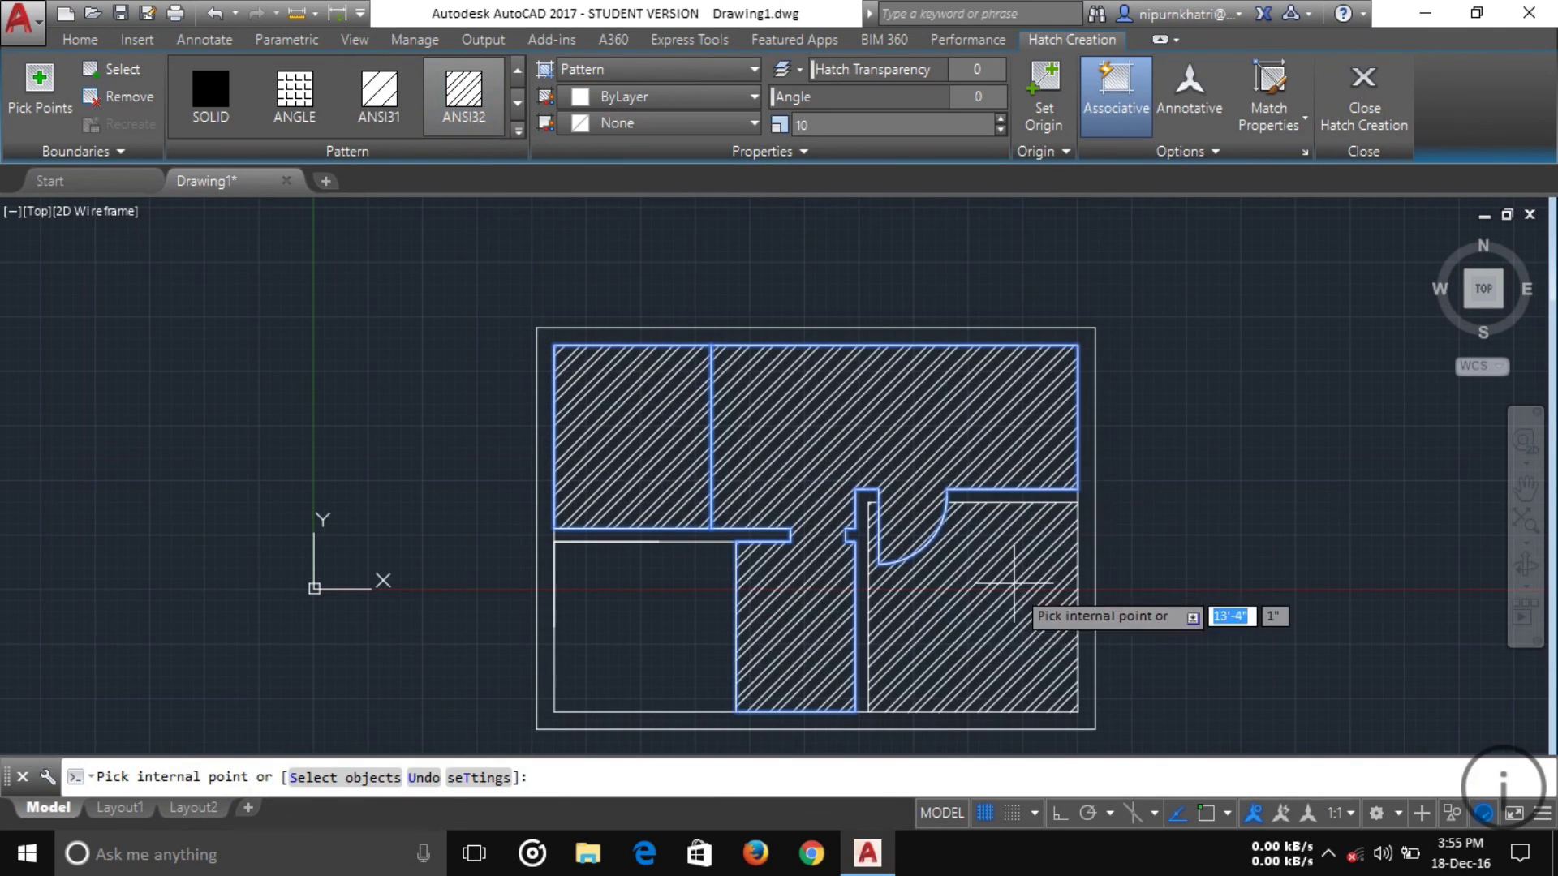
{"action": "left_click", "coordinate": [994, 600]}
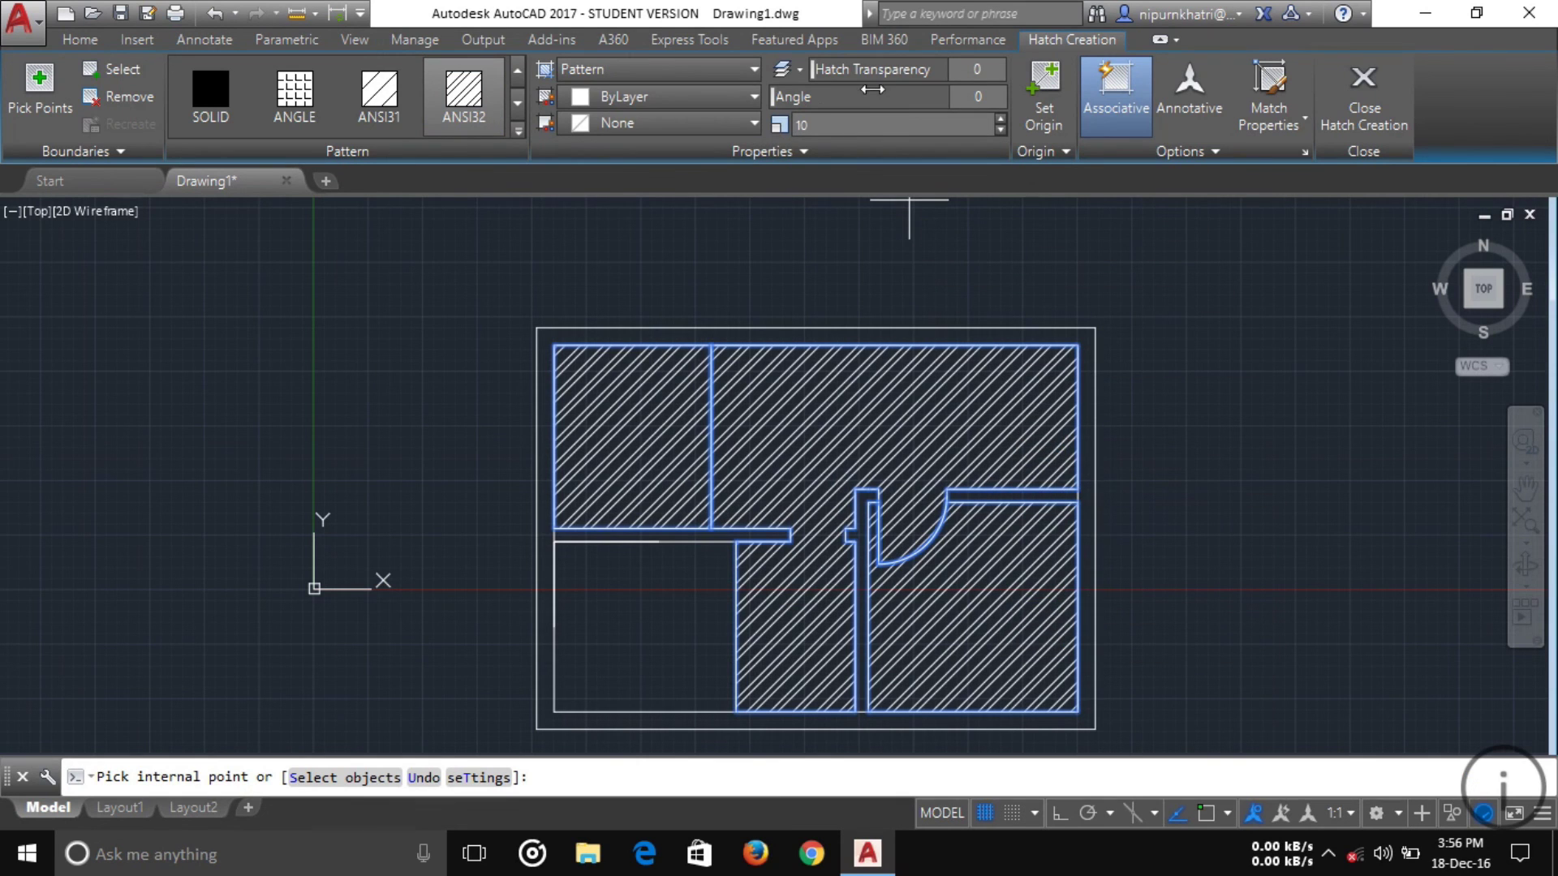
{"action": "mouse_move", "coordinate": [784, 96]}
{"action": "left_mouse_down"}
{"action": "mouse_move", "coordinate": [861, 97]}
{"action": "mouse_move", "coordinate": [825, 108]}
{"action": "mouse_move", "coordinate": [860, 70]}
{"action": "mouse_move", "coordinate": [934, 70]}
{"action": "mouse_move", "coordinate": [828, 70]}
{"action": "mouse_move", "coordinate": [929, 83]}
{"action": "mouse_move", "coordinate": [812, 74]}
{"action": "left_mouse_up"}
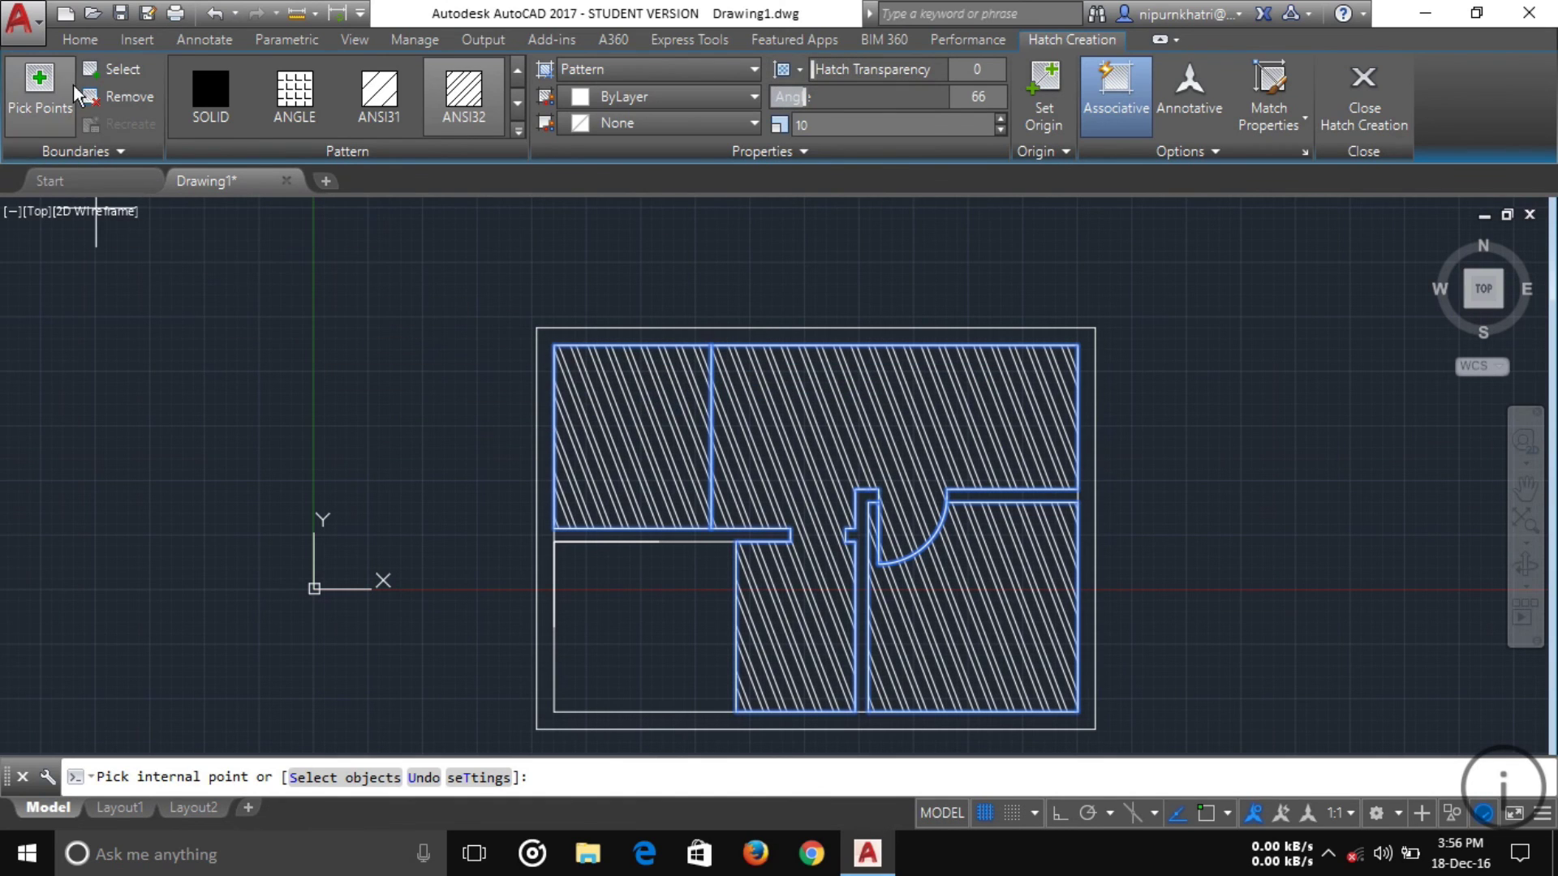
{"action": "left_click", "coordinate": [81, 39]}
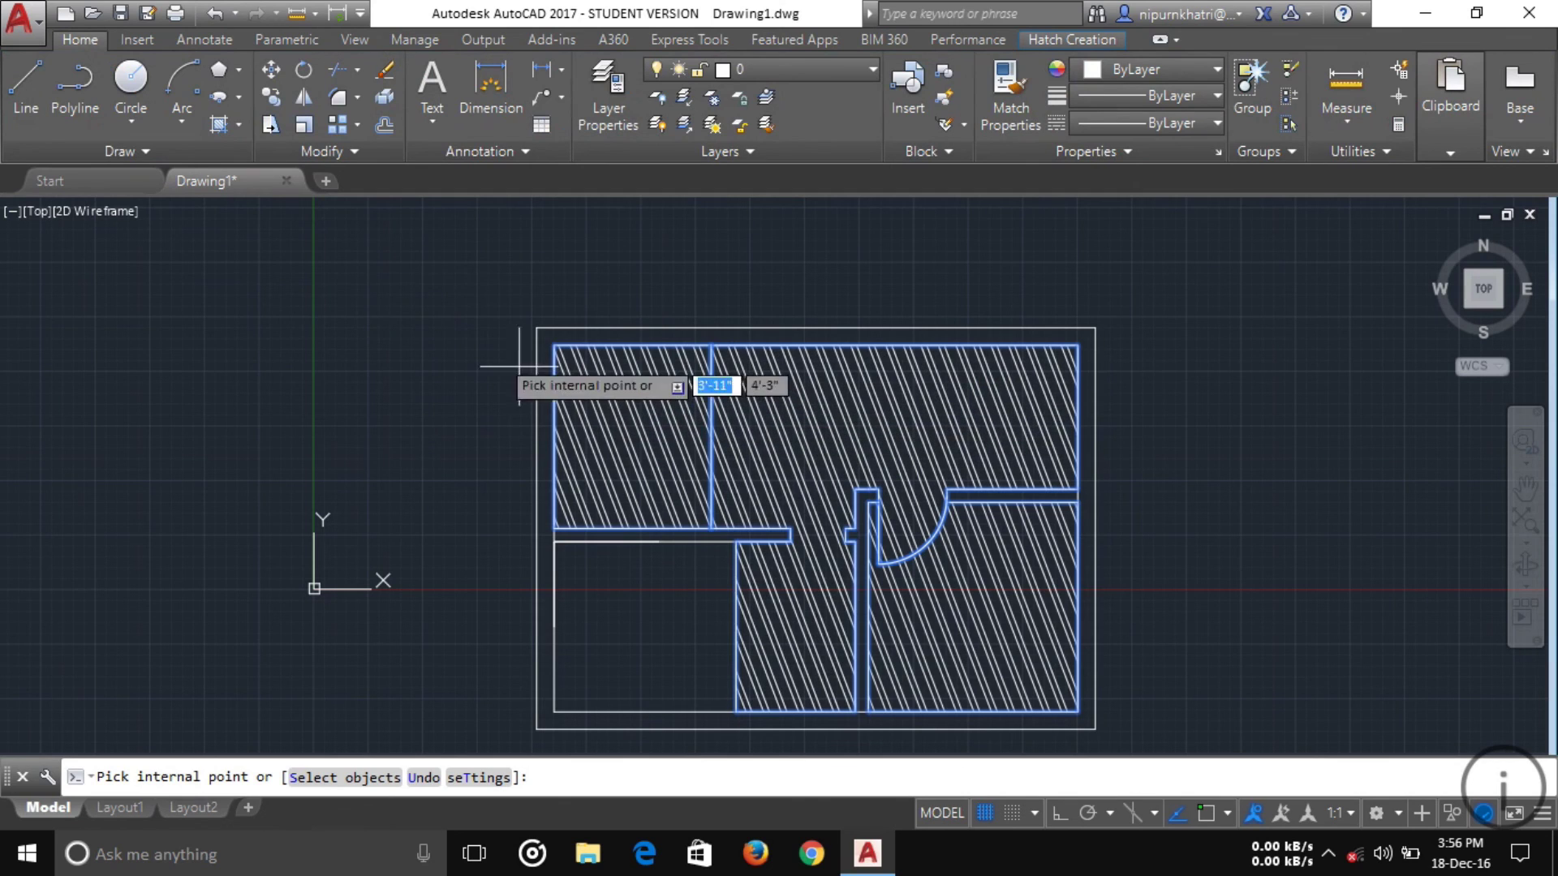